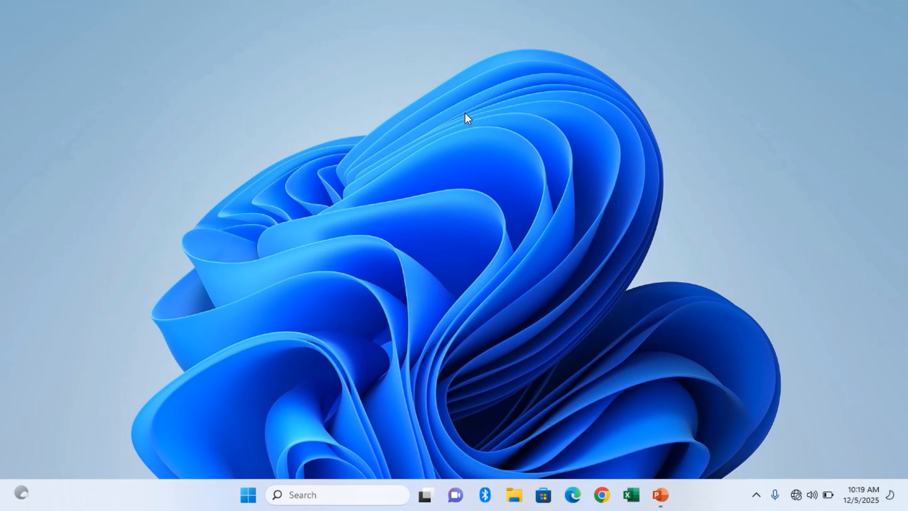
Search Windows for "corel", launch CorelDRAW 2021 (64-Bit) and close it again.
{"action": "left_click", "coordinate": [390, 497]}
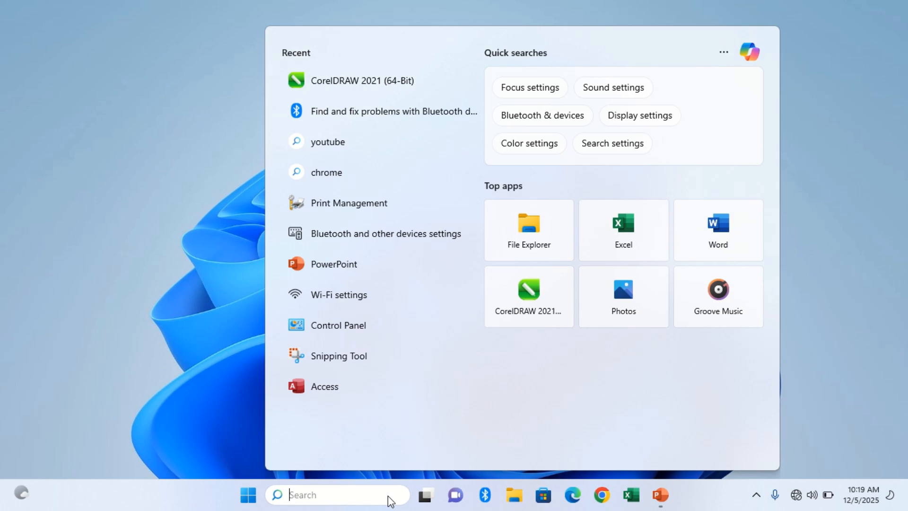
{"action": "type", "text": "co"}
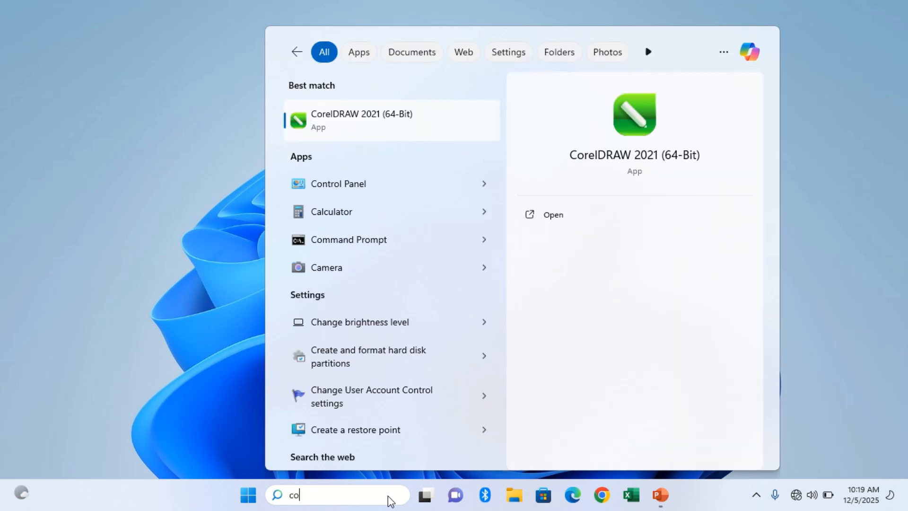
{"action": "type", "text": "r"}
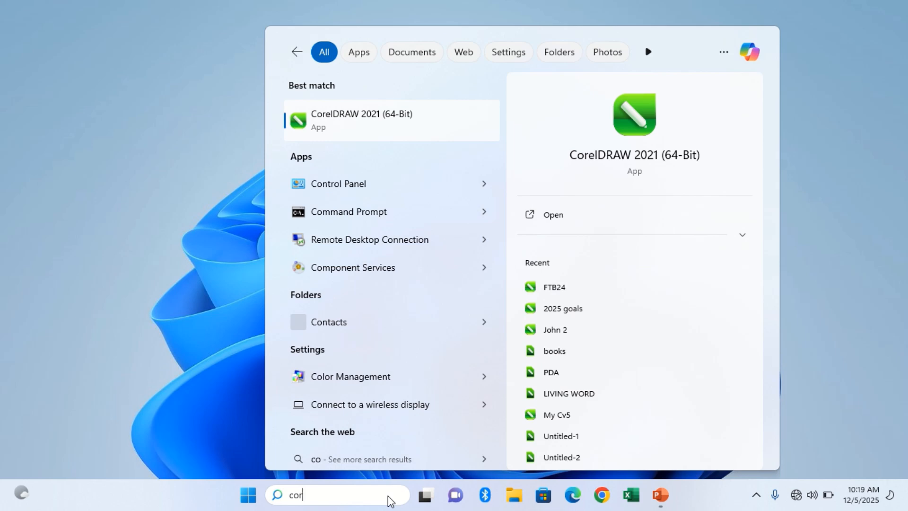
{"action": "type", "text": "el"}
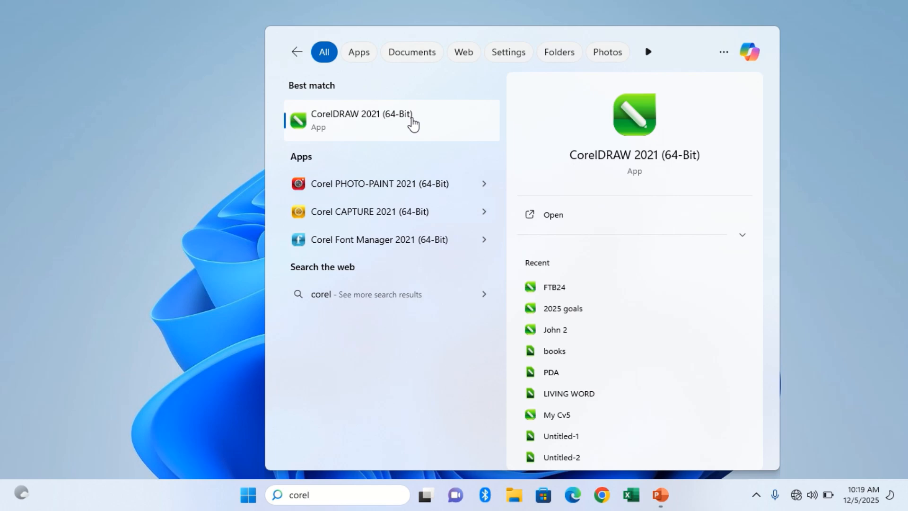
{"action": "left_click", "coordinate": [412, 119]}
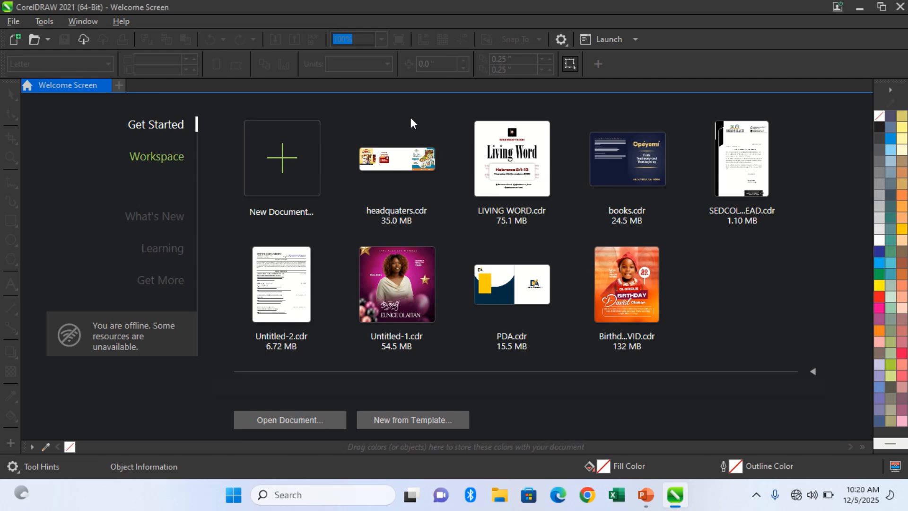
{"action": "key", "text": "alt+F4"}
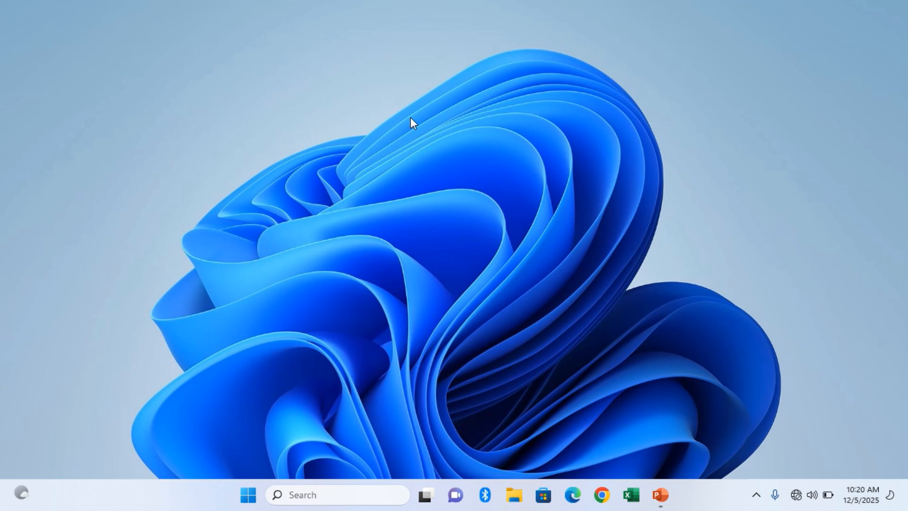
Launch CorelDRAW from the Windows Run dialog with the command coreldrw.
{"action": "key", "text": "super+r"}
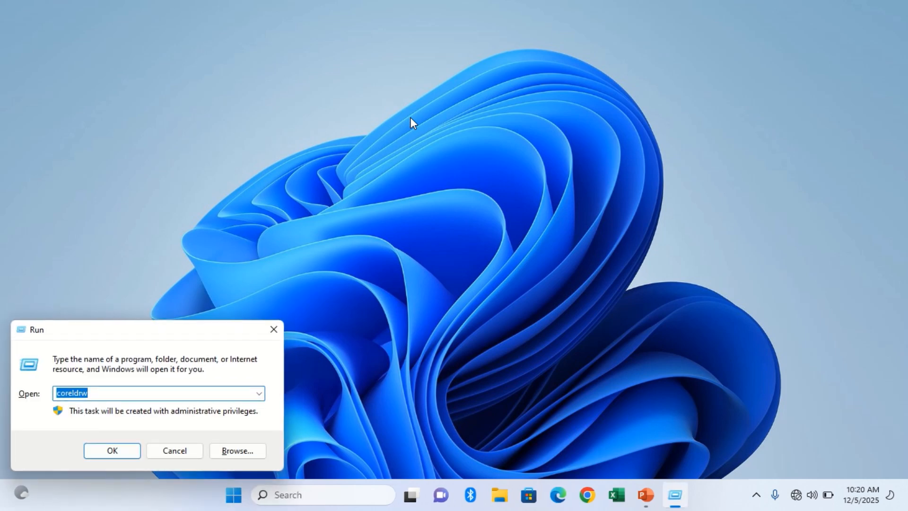
{"action": "key", "text": "BackSpace"}
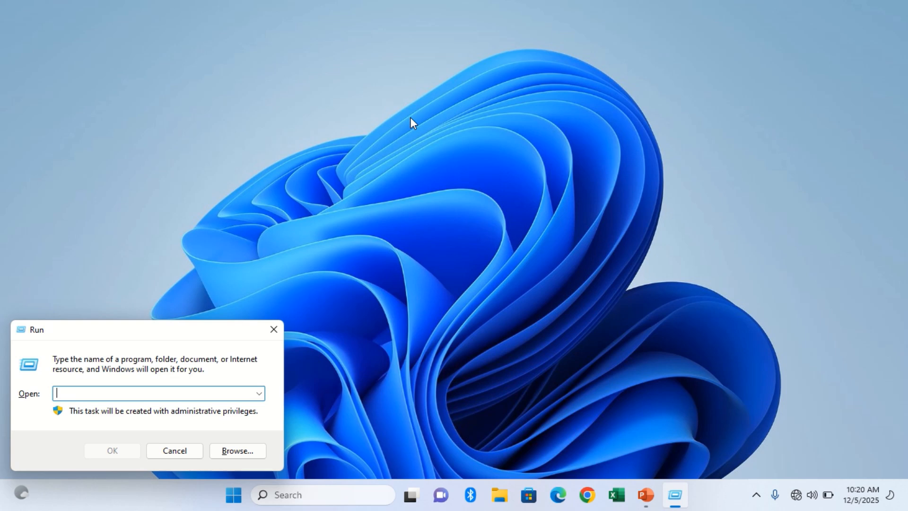
{"action": "type", "text": "co"}
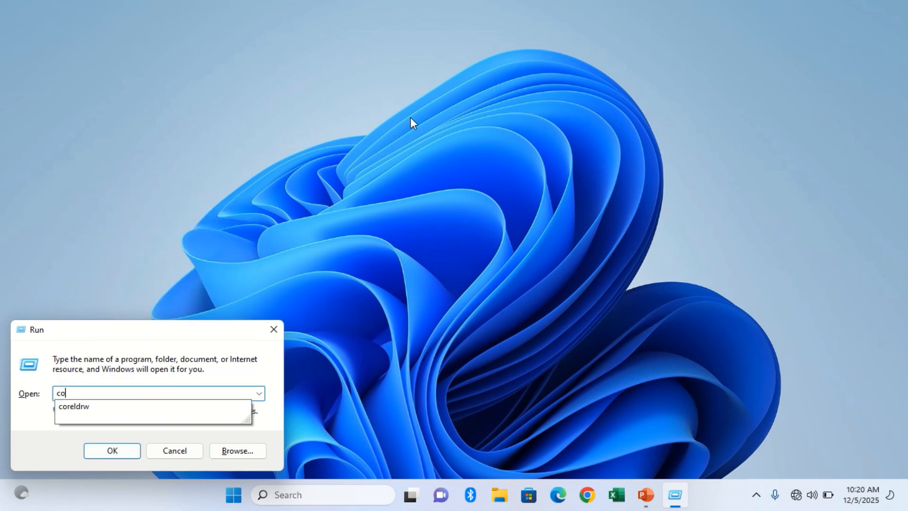
{"action": "type", "text": "reldw"}
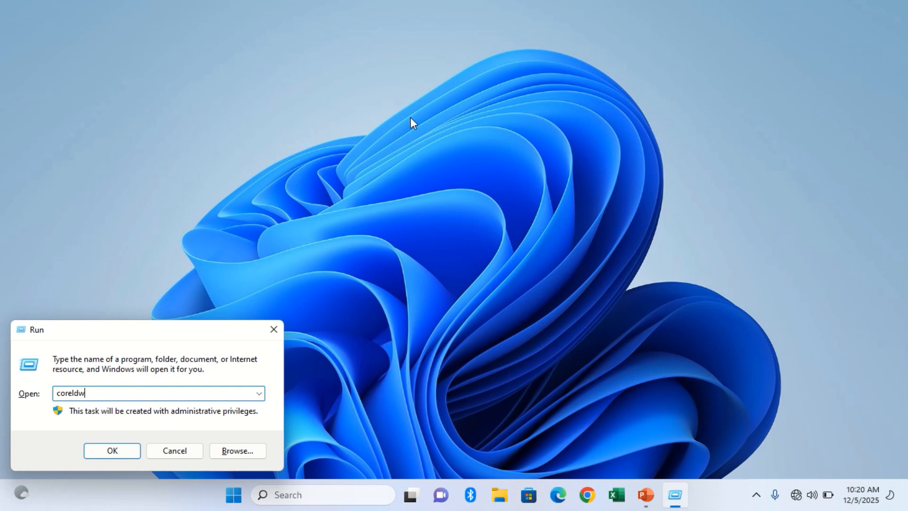
{"action": "key", "text": "BackSpace"}
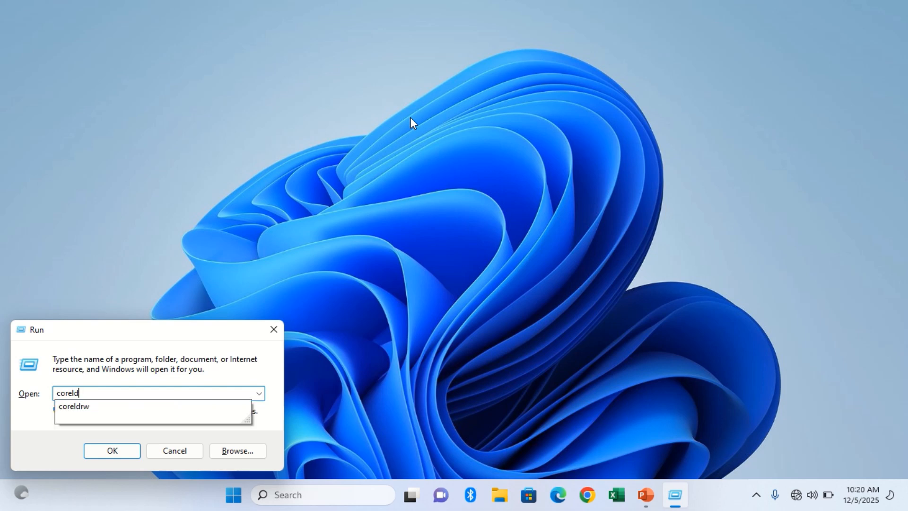
{"action": "type", "text": "rw"}
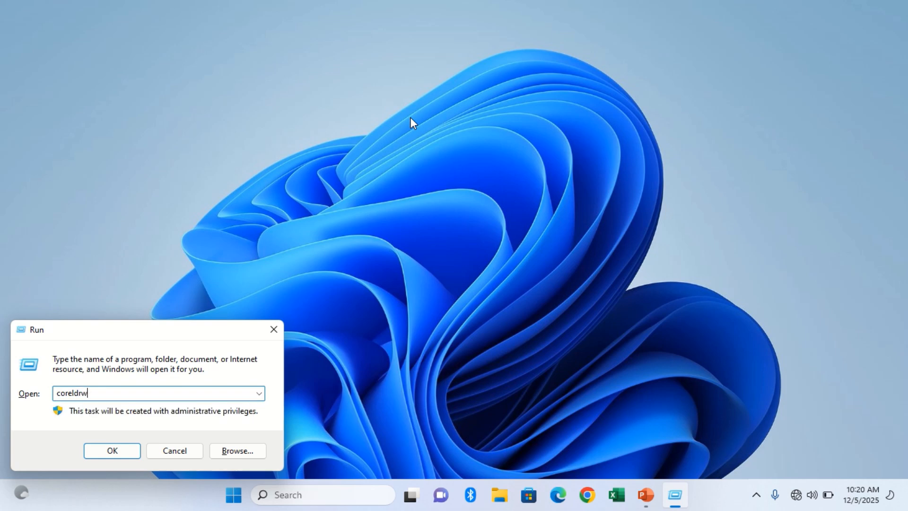
{"action": "key", "text": "Return"}
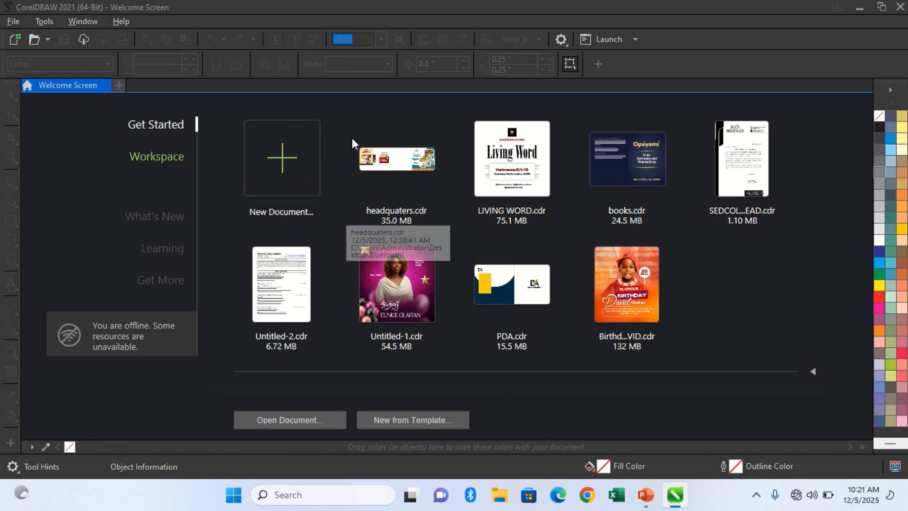
Examine the commands for creating and opening documents, recent files, document management, image acquisition and scripts.
{"action": "left_click", "coordinate": [16, 23]}
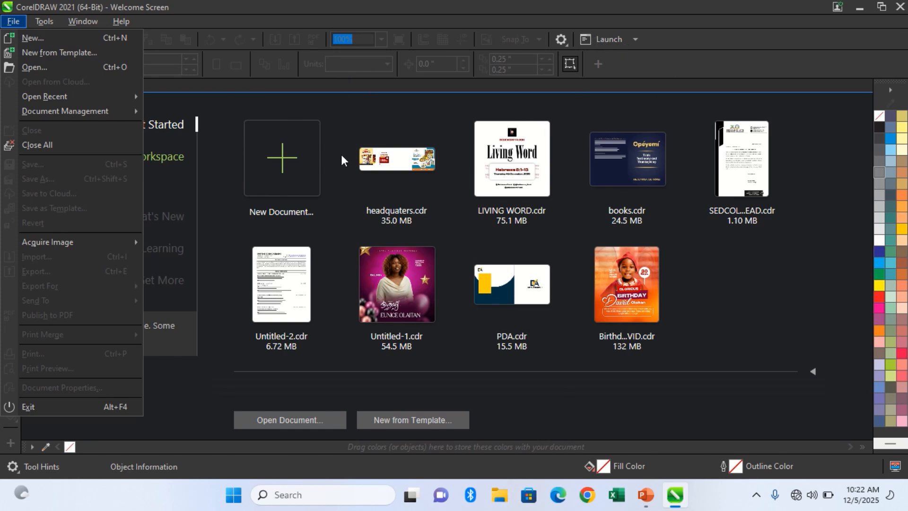
{"action": "mouse_move", "coordinate": [80, 96]}
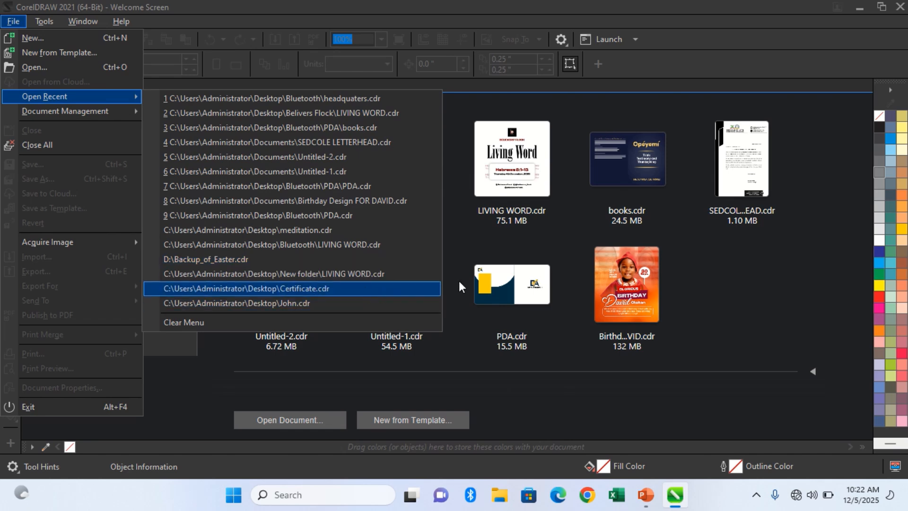
{"action": "left_click", "coordinate": [735, 291]}
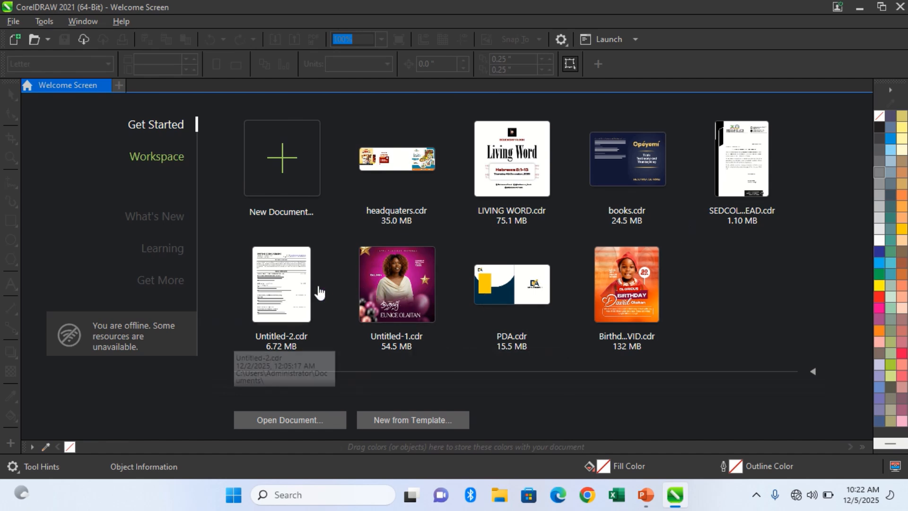
{"action": "left_click", "coordinate": [13, 21]}
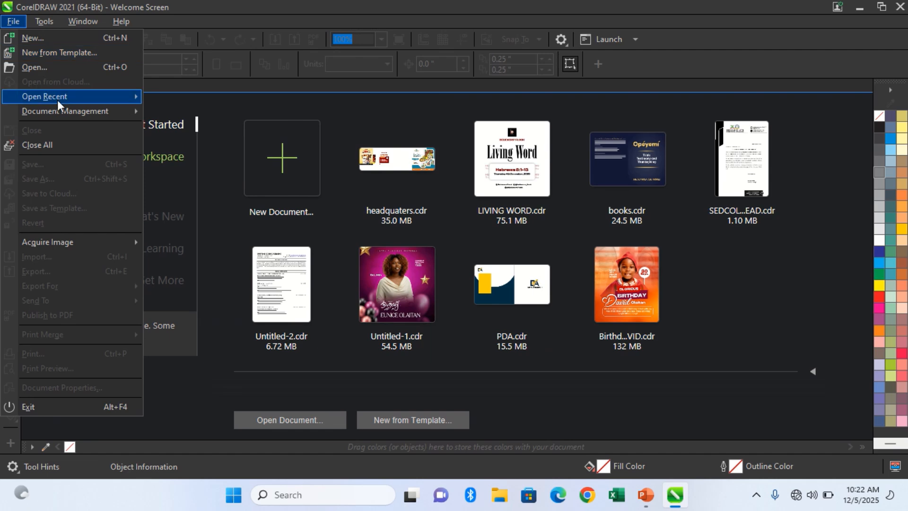
{"action": "mouse_move", "coordinate": [60, 109]}
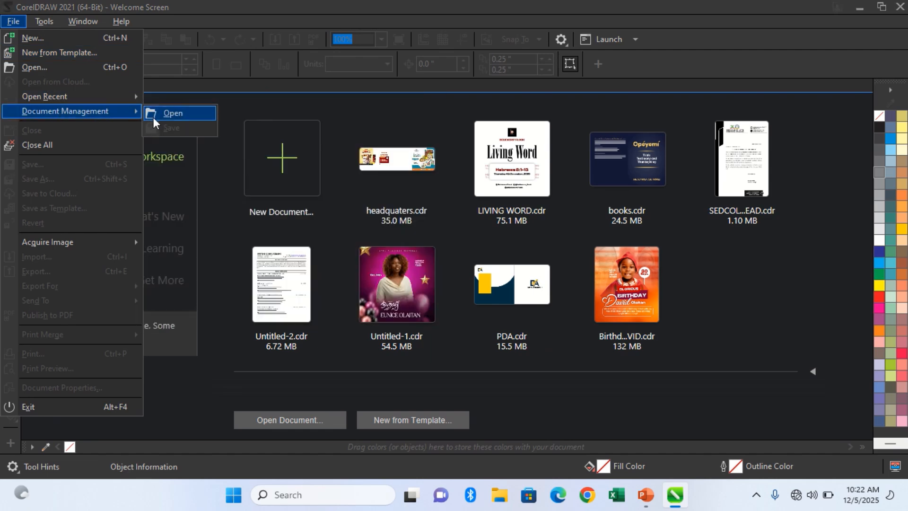
{"action": "left_click", "coordinate": [85, 6]}
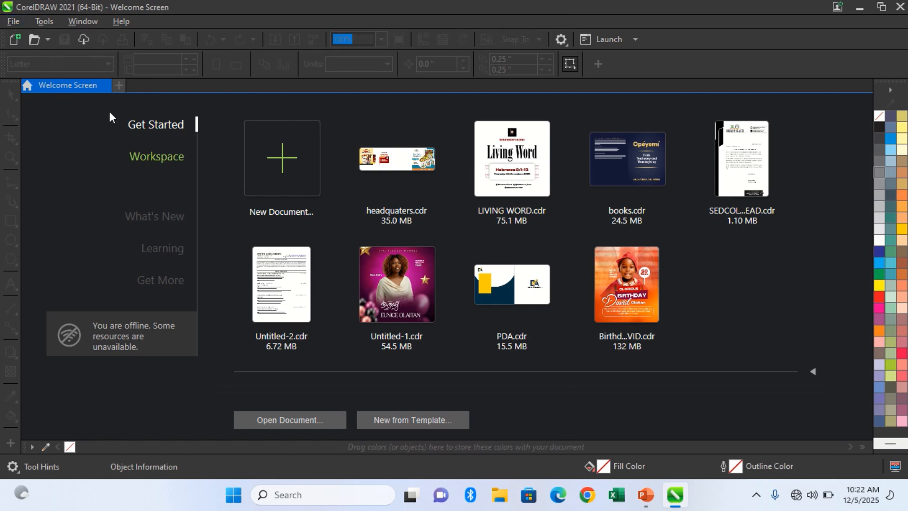
{"action": "left_click", "coordinate": [11, 21]}
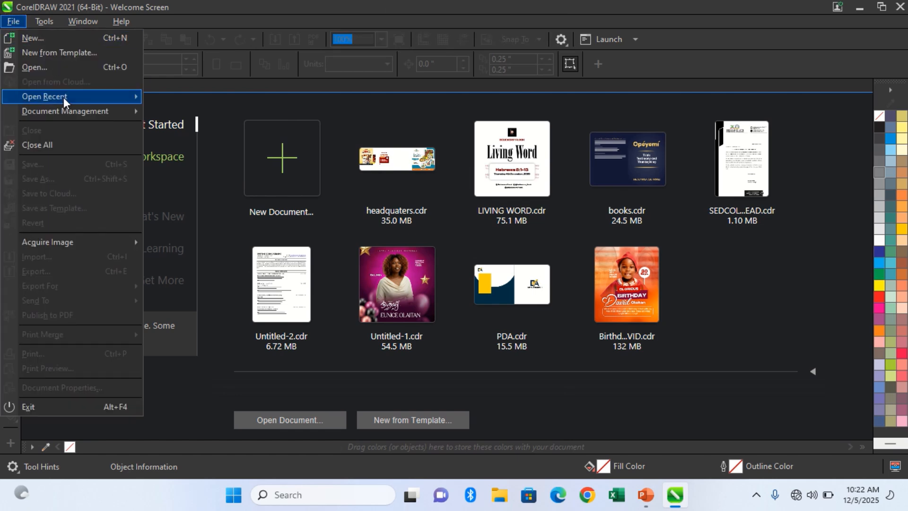
{"action": "mouse_move", "coordinate": [63, 98]}
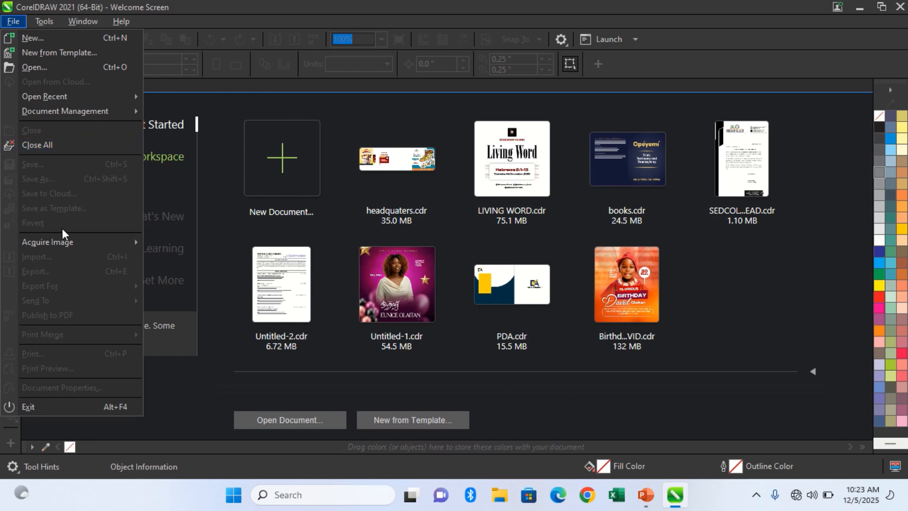
{"action": "mouse_move", "coordinate": [65, 241]}
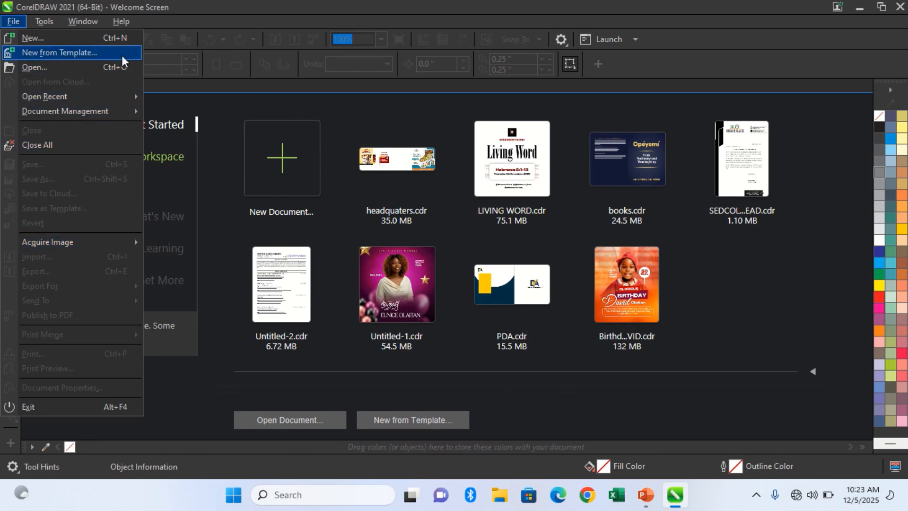
{"action": "mouse_move", "coordinate": [51, 20]}
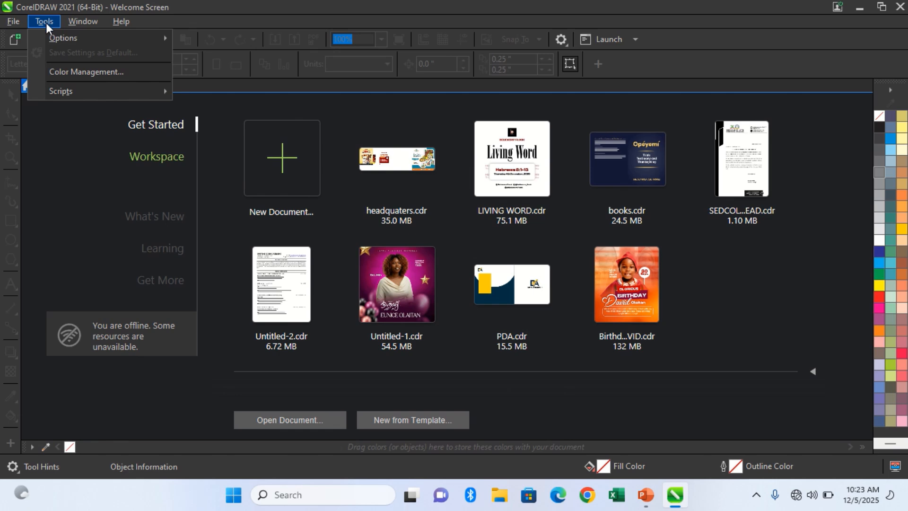
{"action": "mouse_move", "coordinate": [119, 91]}
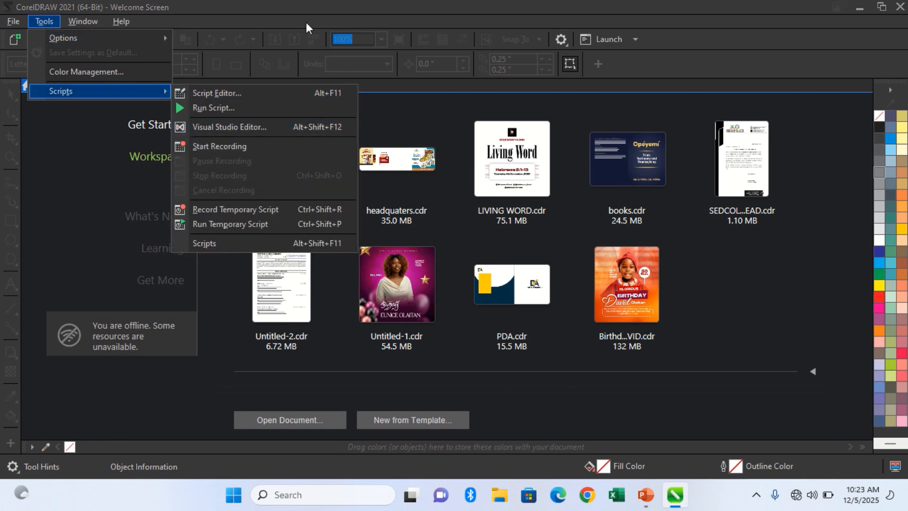
Open the recent document headquaters.cdr from the welcome screen and close it again.
{"action": "left_click", "coordinate": [428, 129]}
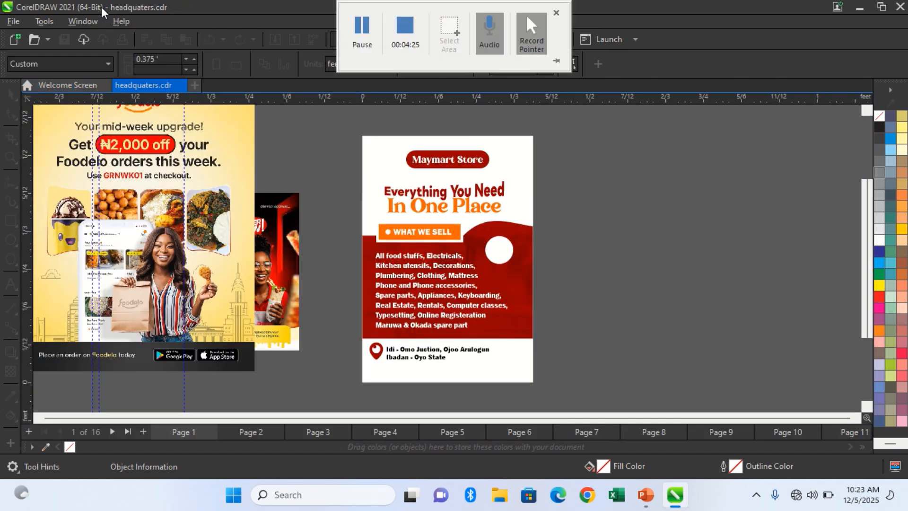
{"action": "left_click", "coordinate": [183, 86]}
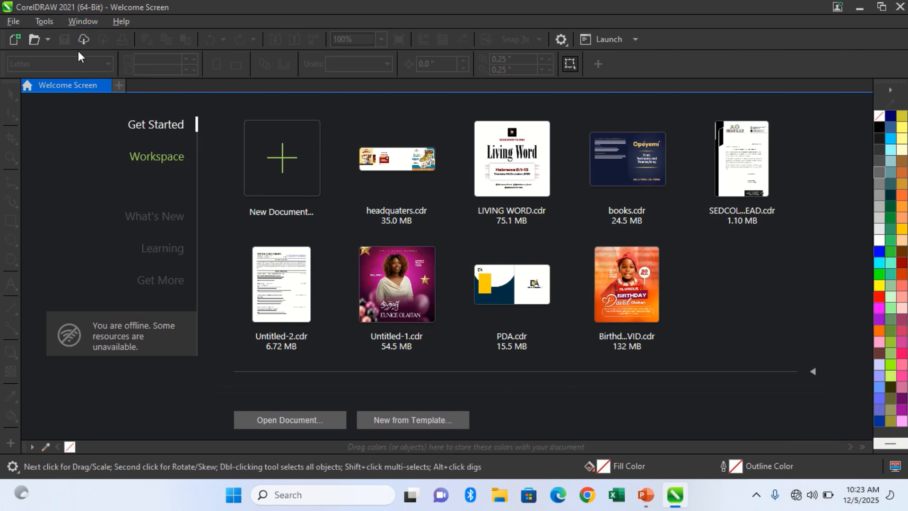
In the Customization appearance options, try the Light and Medium themes, and set the theme to Dark.
{"action": "left_click", "coordinate": [44, 20]}
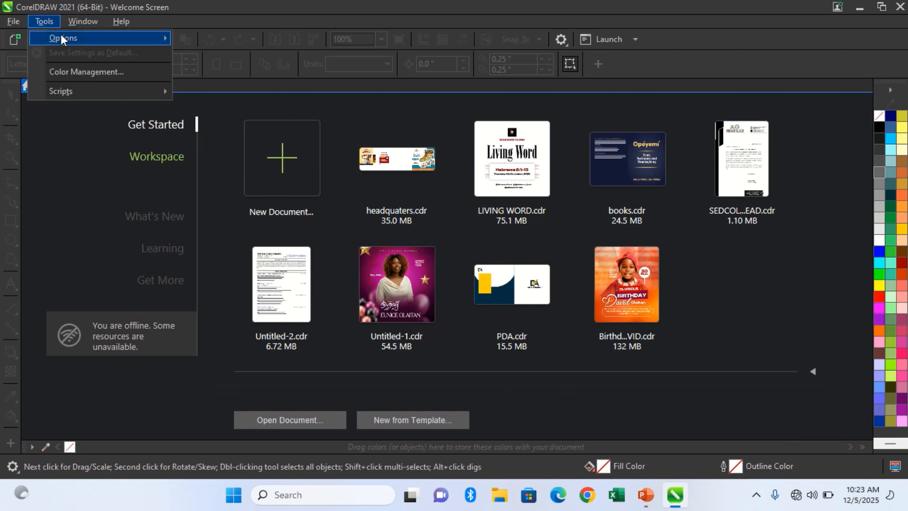
{"action": "mouse_move", "coordinate": [62, 37]}
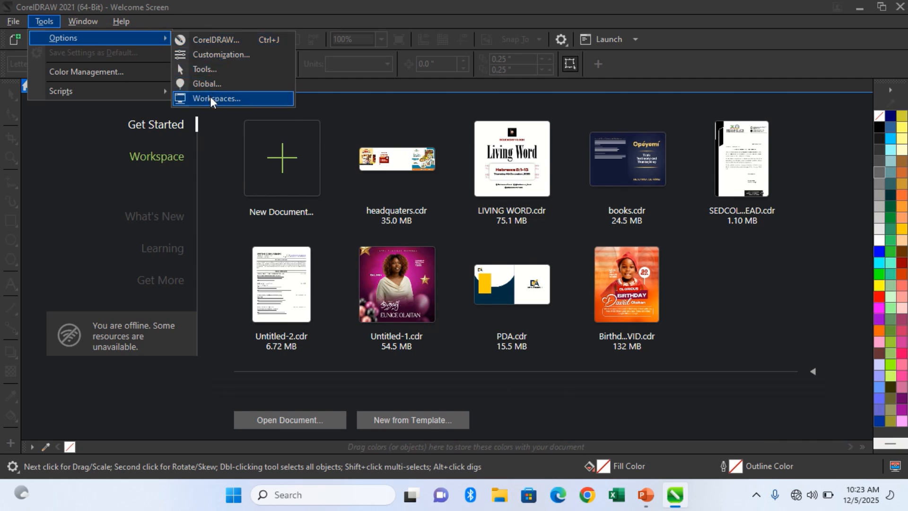
{"action": "left_click", "coordinate": [228, 55]}
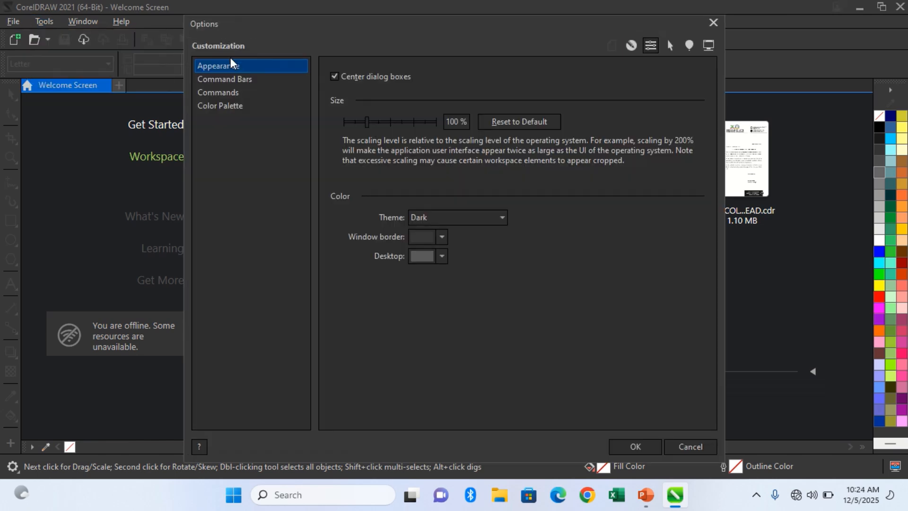
{"action": "left_click", "coordinate": [504, 220]}
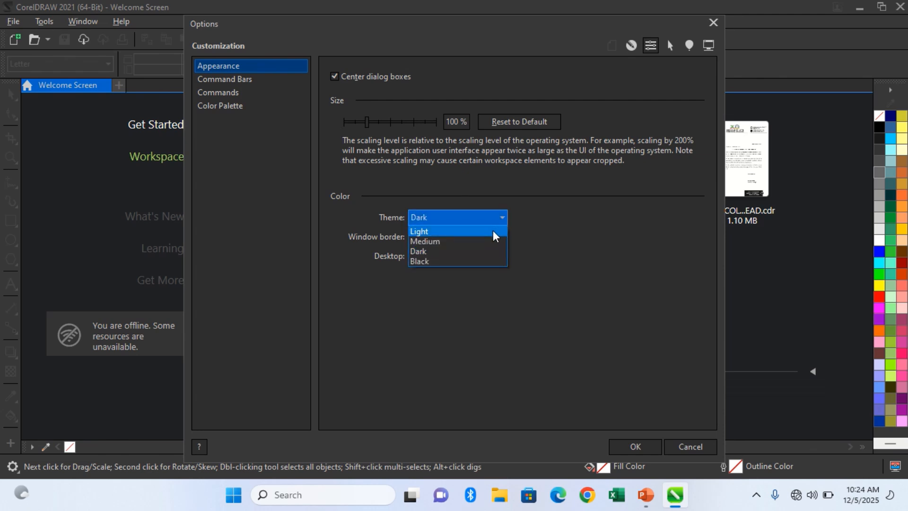
{"action": "left_click", "coordinate": [493, 231]}
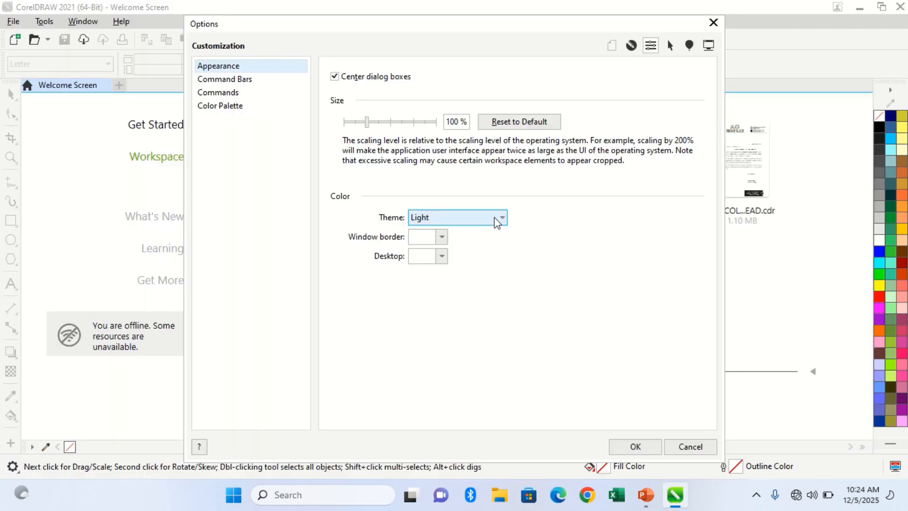
{"action": "left_click", "coordinate": [496, 220]}
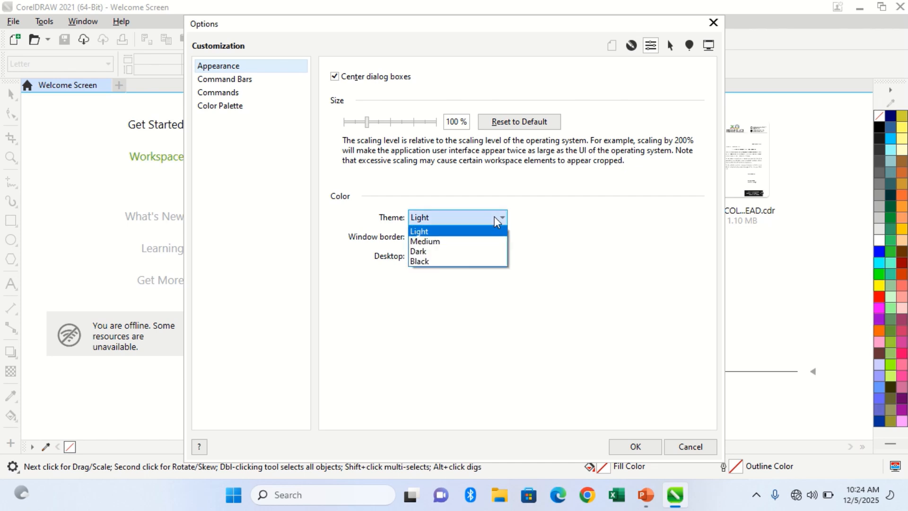
{"action": "left_click", "coordinate": [492, 241]}
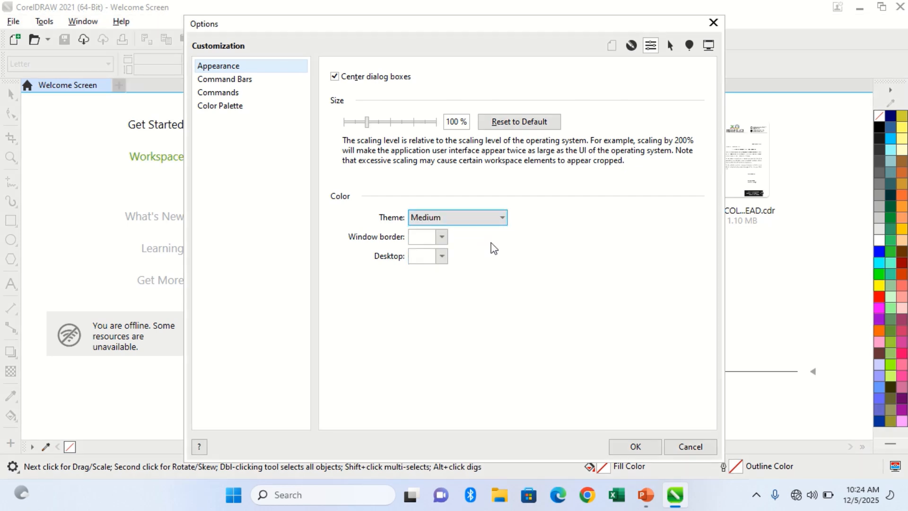
{"action": "left_click", "coordinate": [496, 222]}
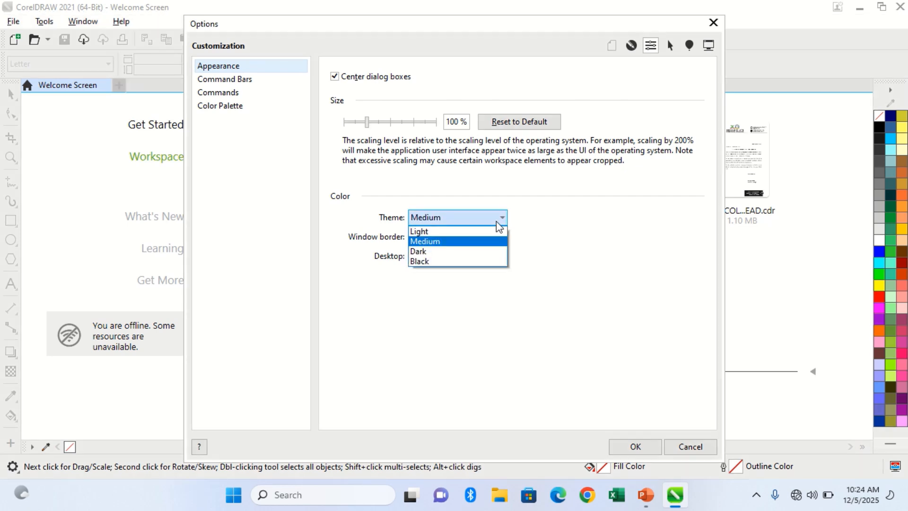
{"action": "left_click", "coordinate": [487, 251]}
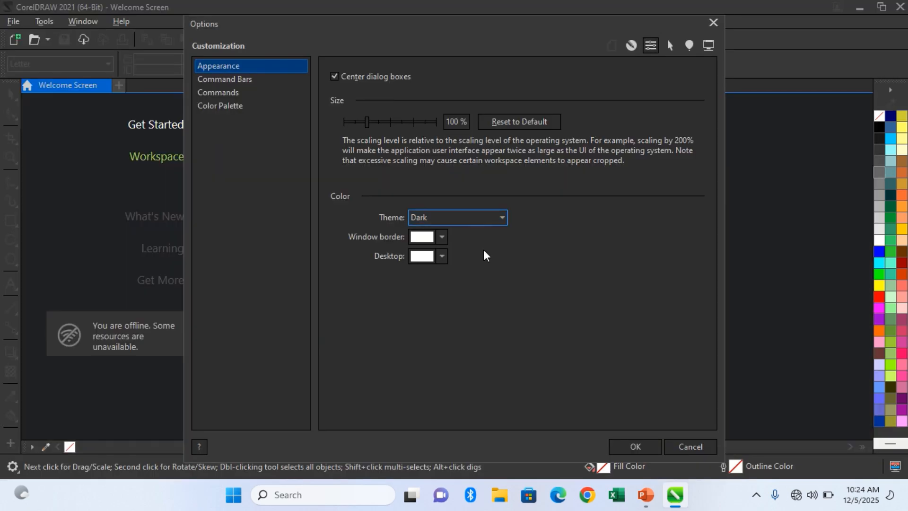
Set the interface theme to Black and apply the appearance options.
{"action": "left_click", "coordinate": [492, 220]}
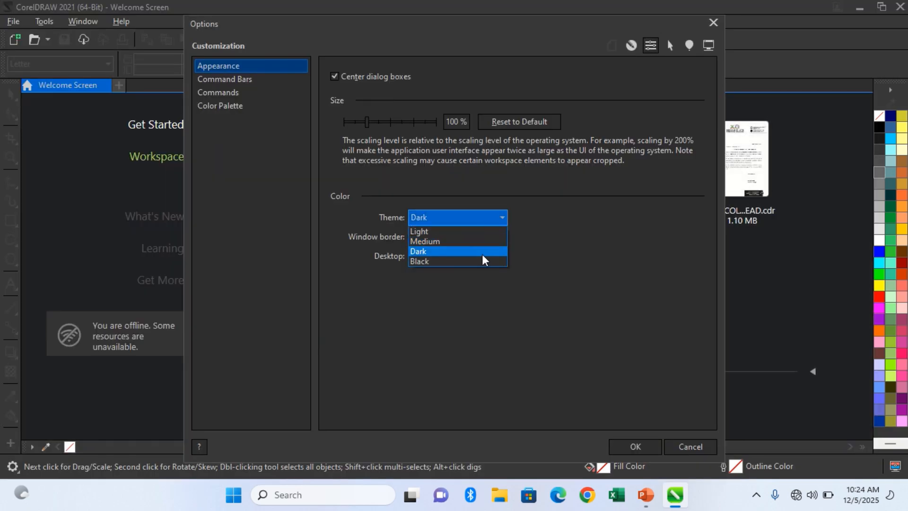
{"action": "left_click", "coordinate": [481, 261]}
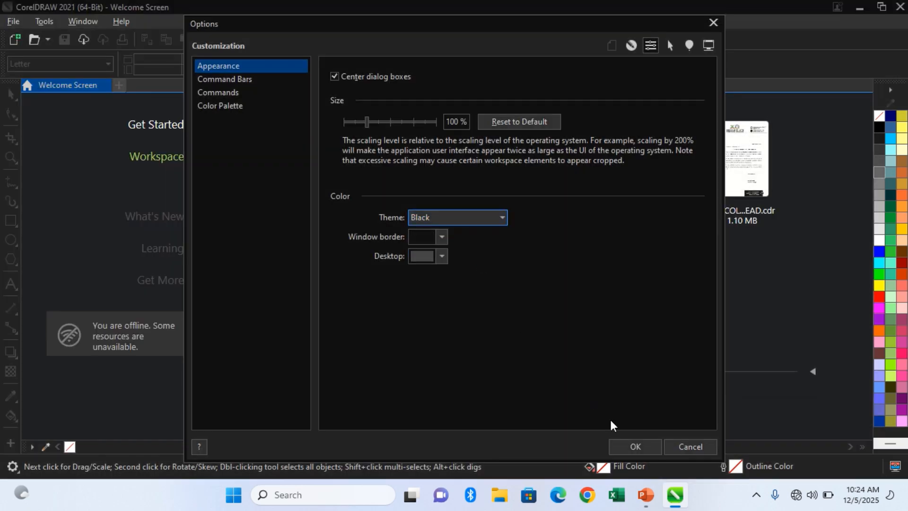
{"action": "left_click", "coordinate": [632, 444]}
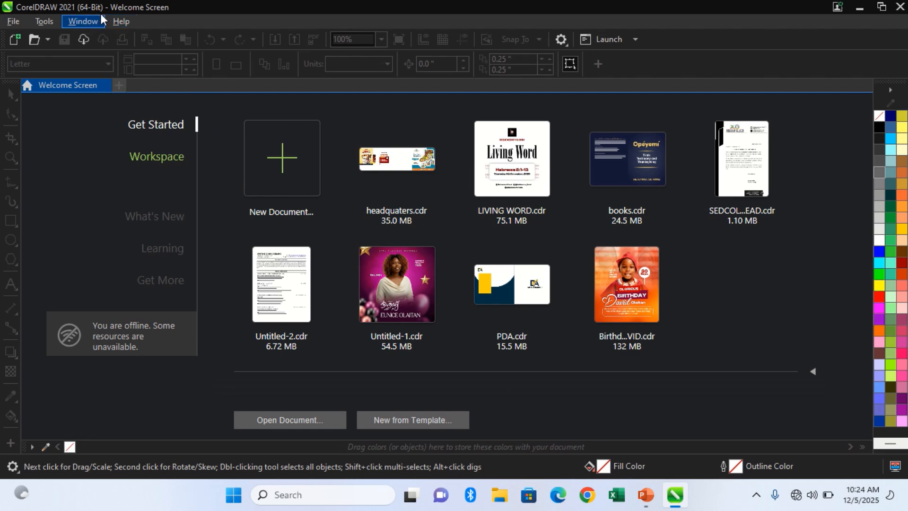
Create a new document named Logo design cou and close it again.
{"action": "left_click", "coordinate": [258, 182]}
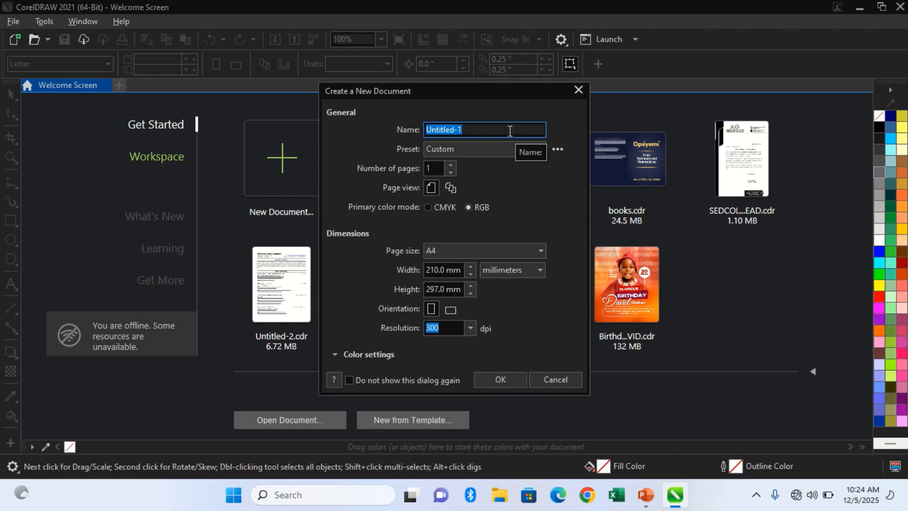
{"action": "type", "text": "Logo design c"}
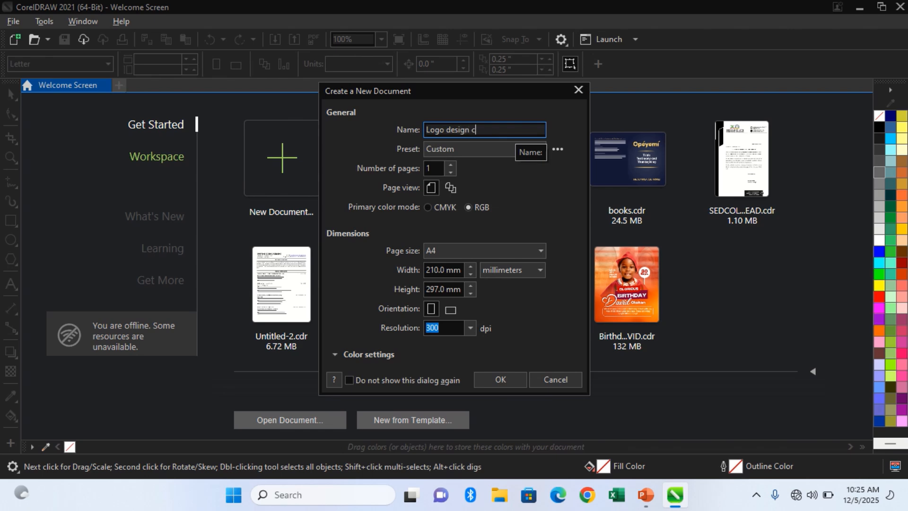
{"action": "type", "text": "ou"}
{"action": "key", "text": "Return"}
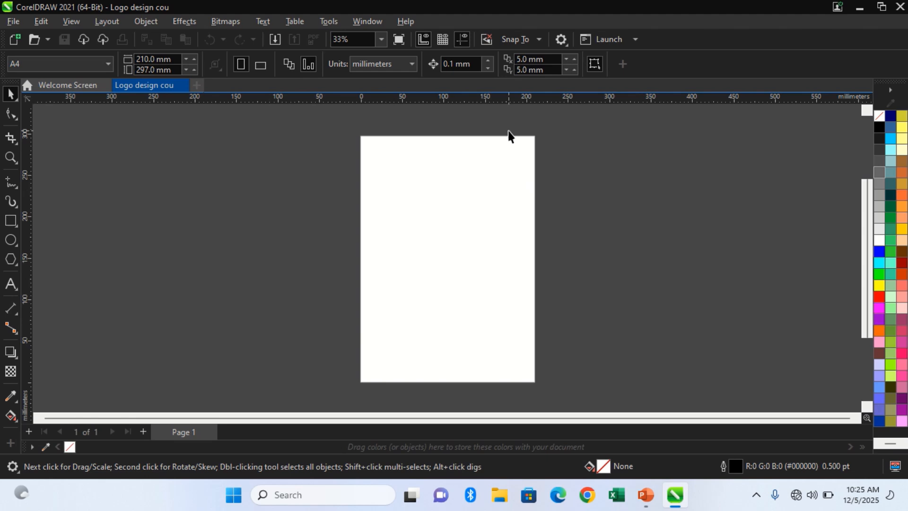
{"action": "left_click", "coordinate": [181, 86]}
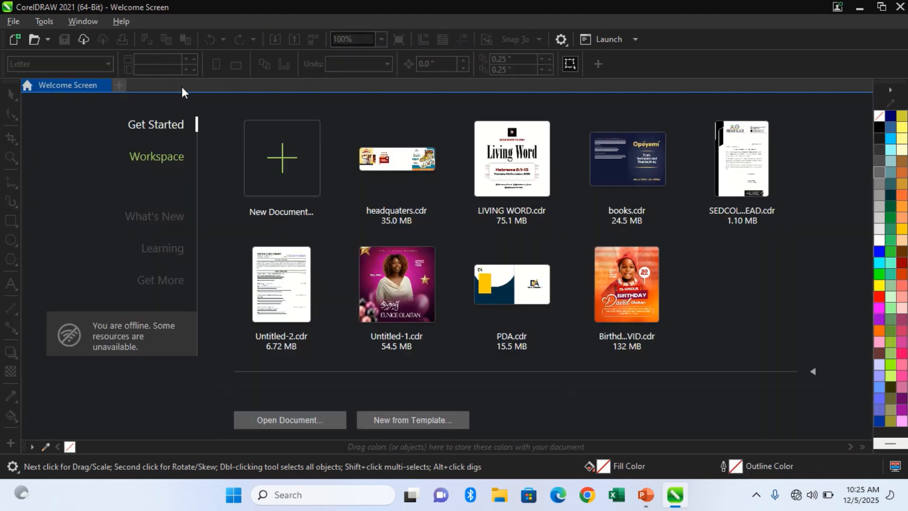
Start a new document from the welcome screen and name it Logo Desgn Class.
{"action": "left_click", "coordinate": [294, 176]}
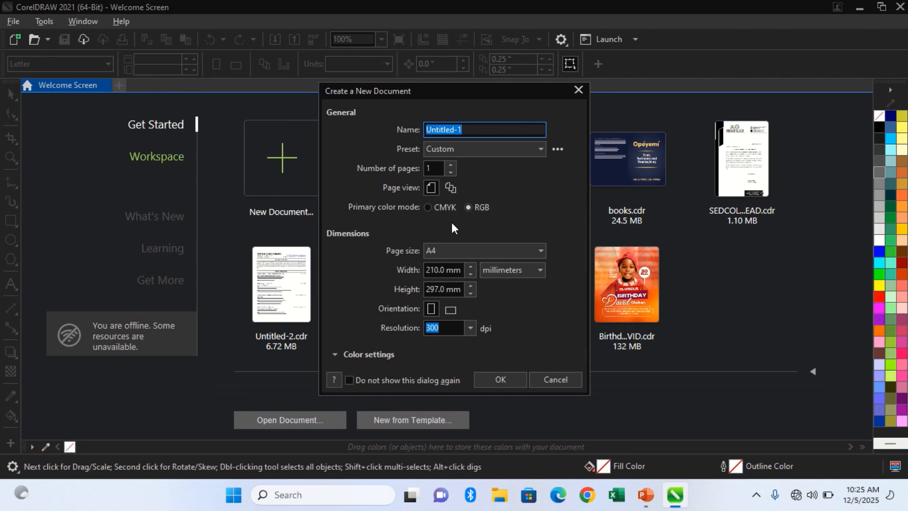
{"action": "type", "text": "Logo Desgn Class"}
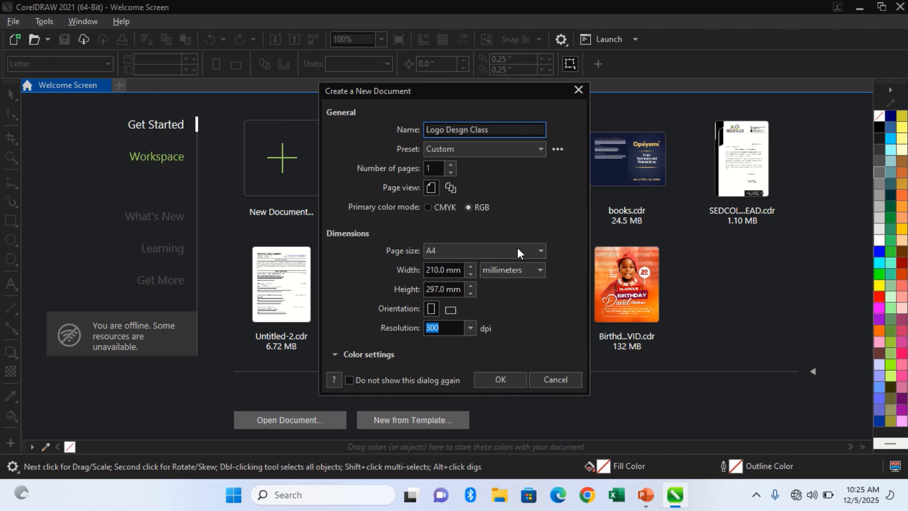
Examine the available document presets and keep the Custom preset.
{"action": "left_click", "coordinate": [507, 152]}
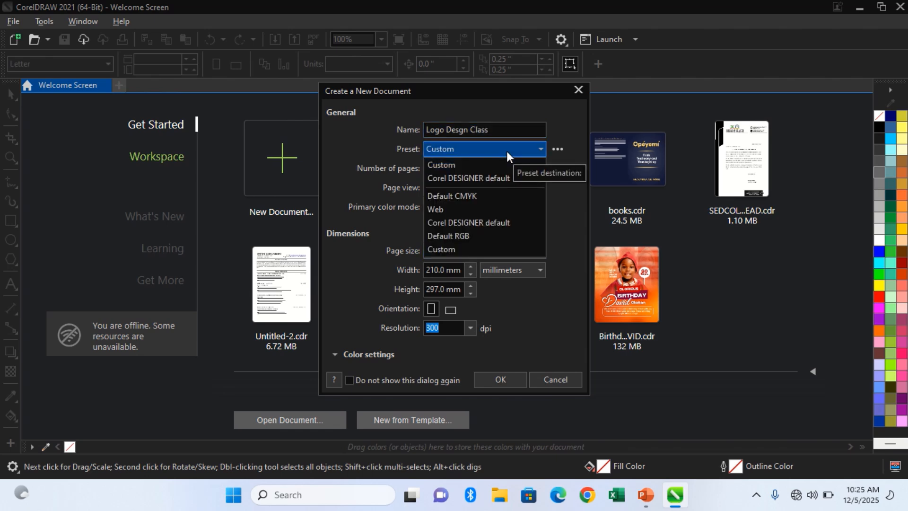
{"action": "left_click", "coordinate": [506, 156]}
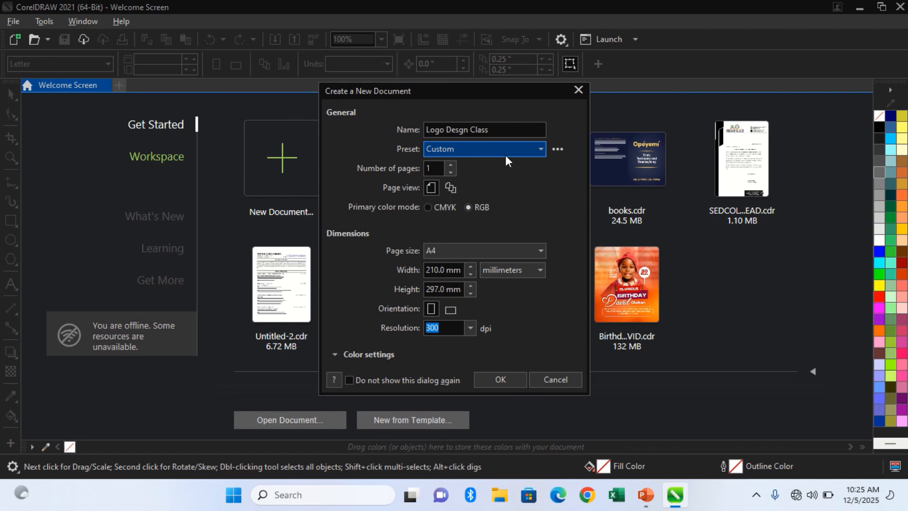
{"action": "left_click", "coordinate": [507, 155]}
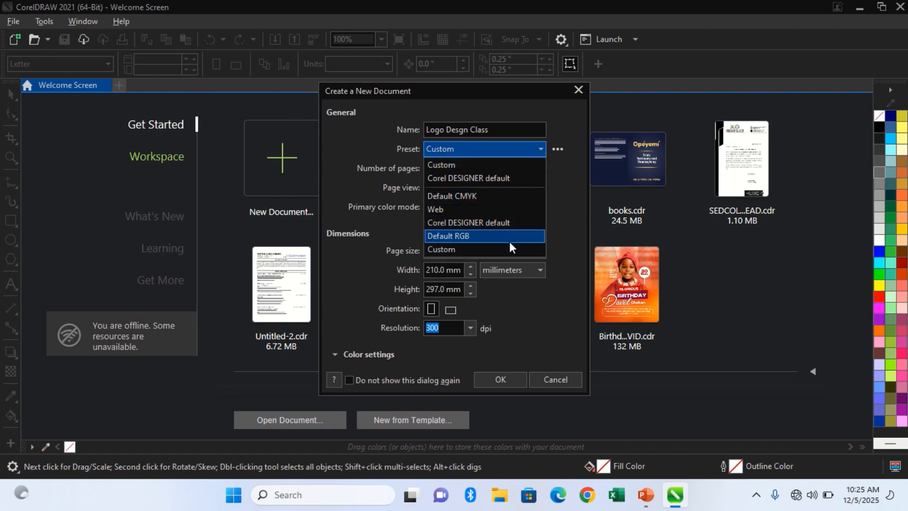
{"action": "left_click", "coordinate": [521, 162]}
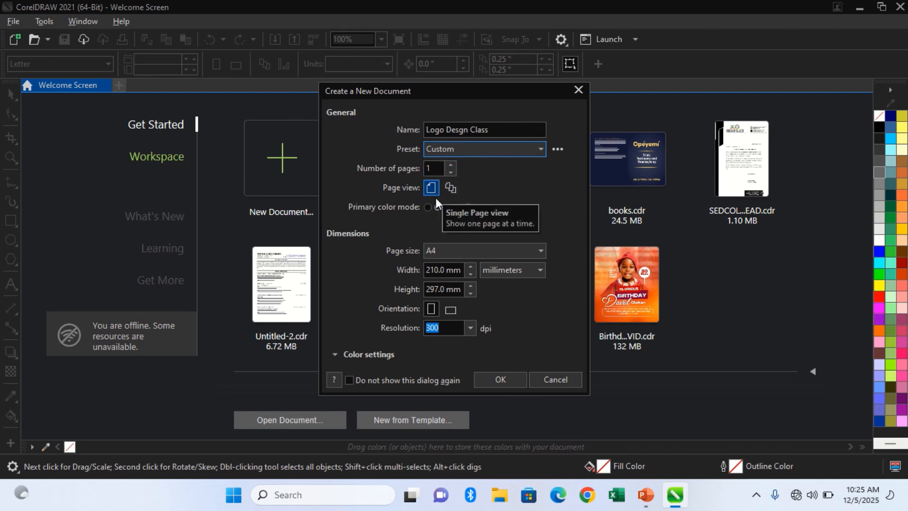
Keep the Single Page view, copy the document name and create the A4 RGB document.
{"action": "left_click", "coordinate": [450, 188]}
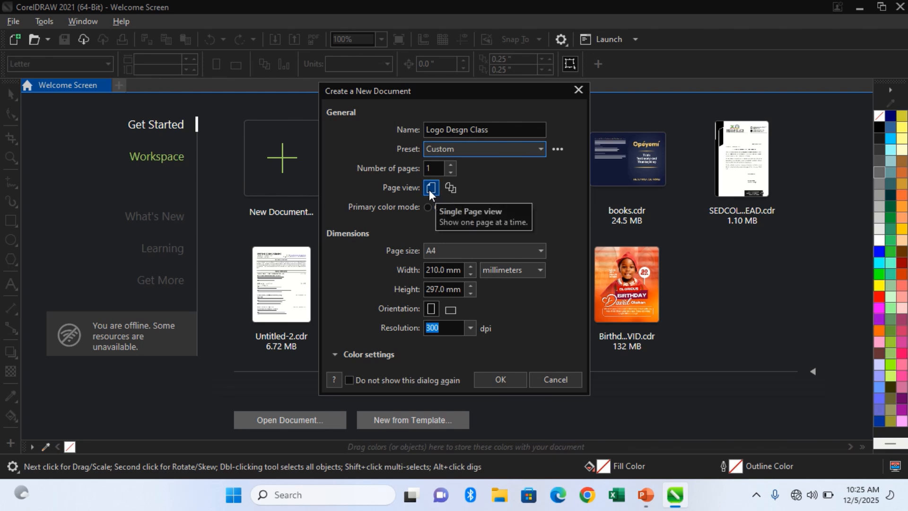
{"action": "left_click", "coordinate": [472, 132]}
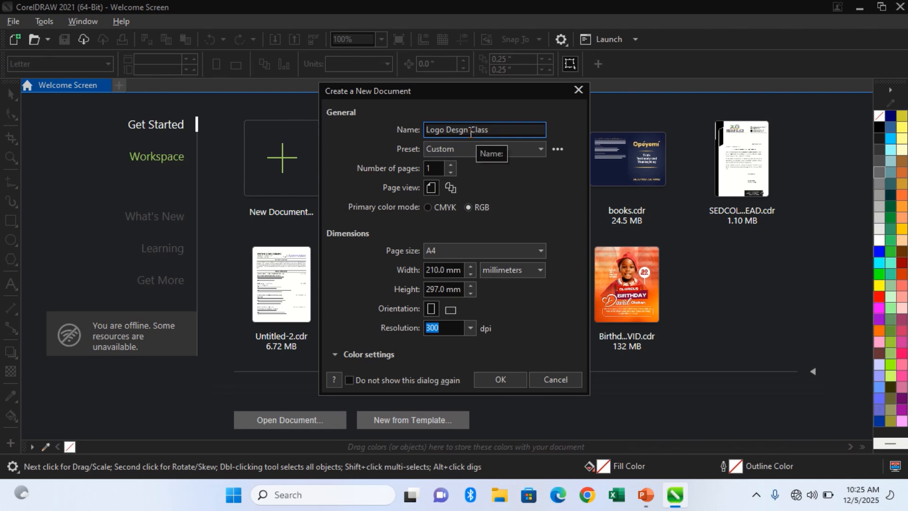
{"action": "key", "text": "ctrl+a"}
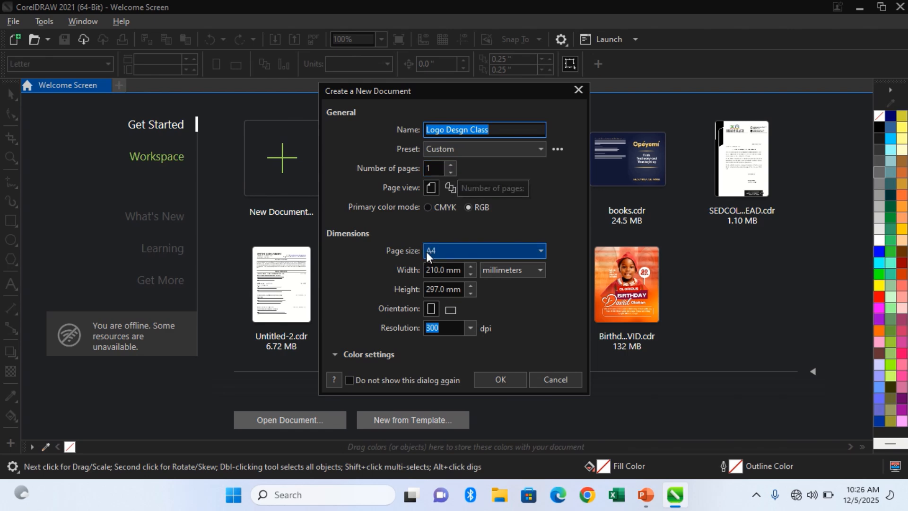
{"action": "left_click", "coordinate": [484, 376]}
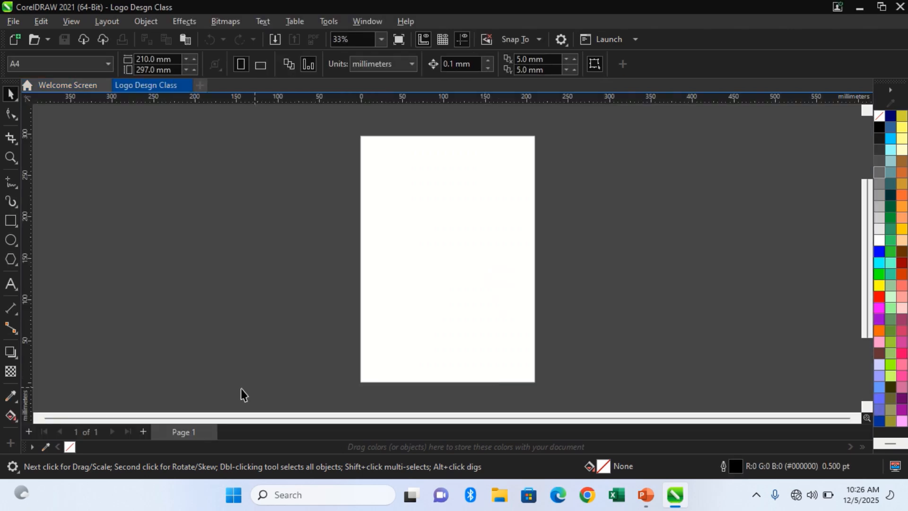
Add a second page and draw a rectangle about 84 mm by 27 mm in the lower half of page 1.
{"action": "left_click", "coordinate": [143, 431]}
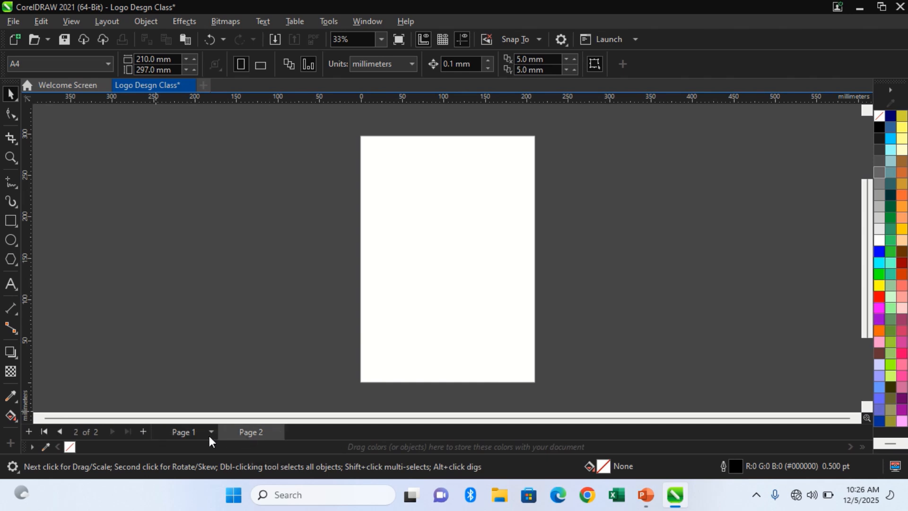
{"action": "left_click", "coordinate": [195, 432]}
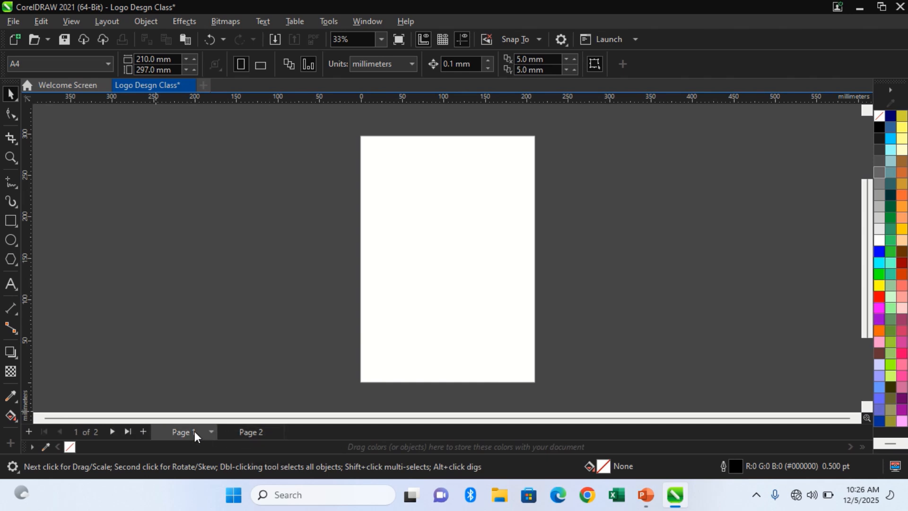
{"action": "left_click", "coordinate": [11, 220]}
{"action": "left_click_drag", "start_coordinate": [443, 290], "coordinate": [480, 301]}
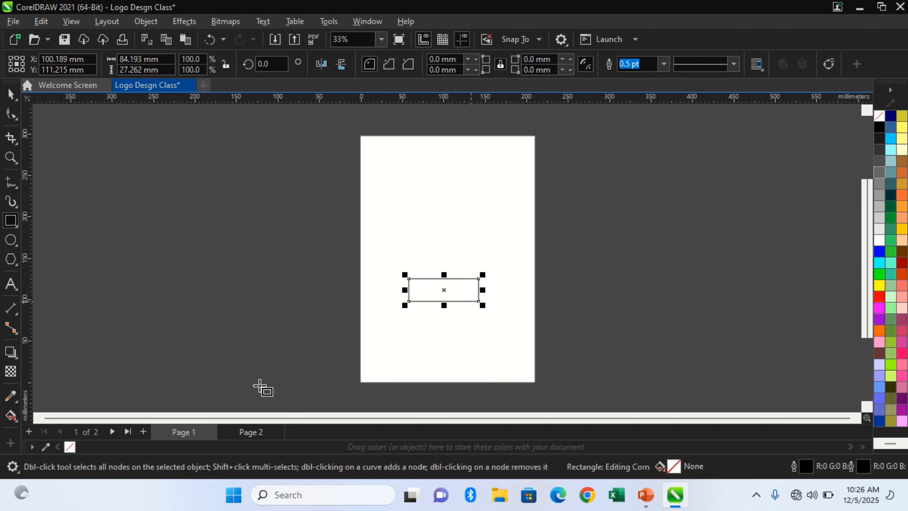
Switch between pages 2 and 1 to compare their content, and close the document without saving.
{"action": "right_click", "coordinate": [259, 432]}
{"action": "left_click", "coordinate": [195, 432]}
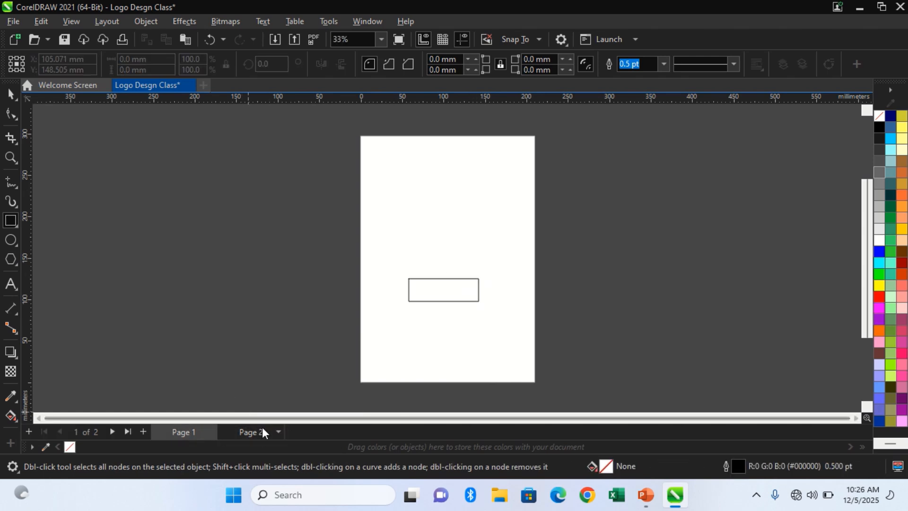
{"action": "left_click", "coordinate": [12, 93]}
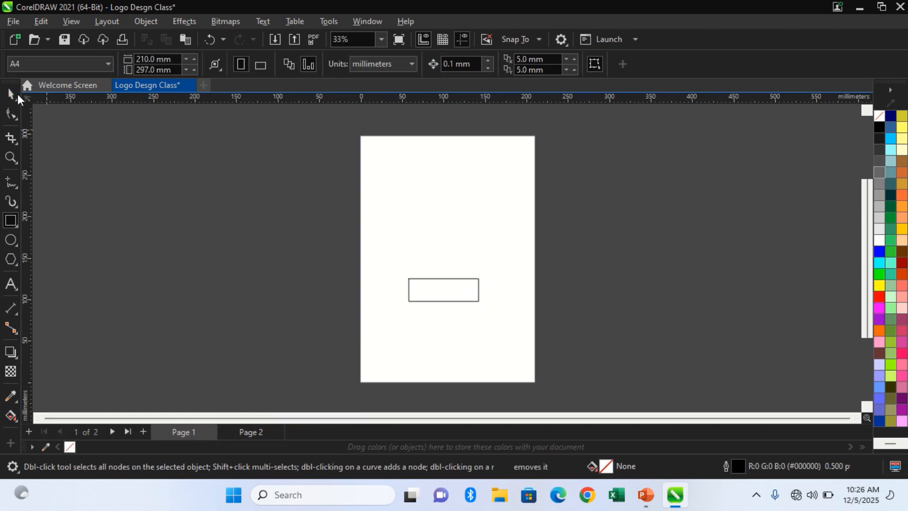
{"action": "left_click", "coordinate": [189, 85]}
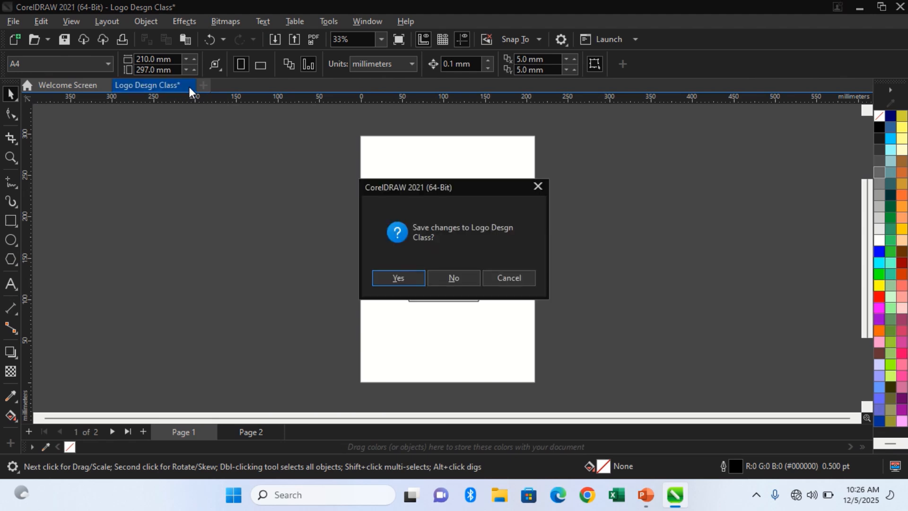
{"action": "left_click", "coordinate": [473, 276]}
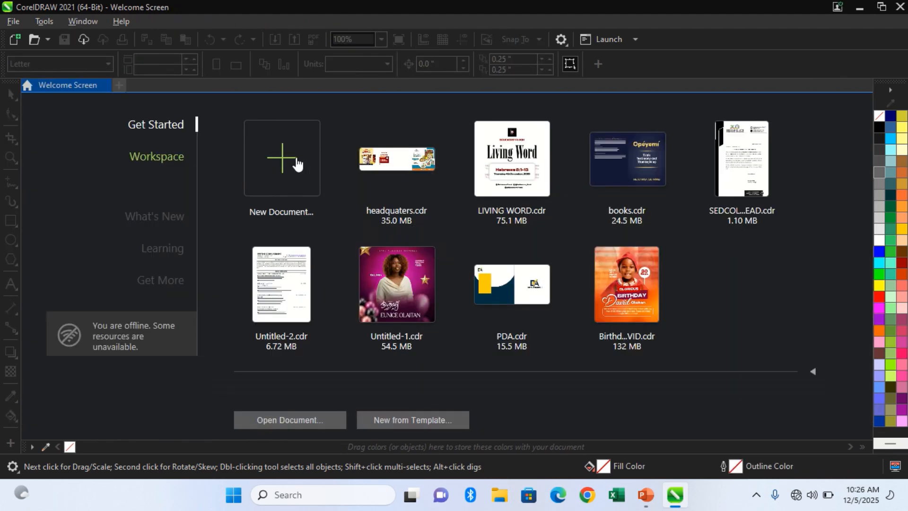
Create a new A4 document named Logo Desgn Class with the multipage view.
{"action": "left_click", "coordinate": [297, 164]}
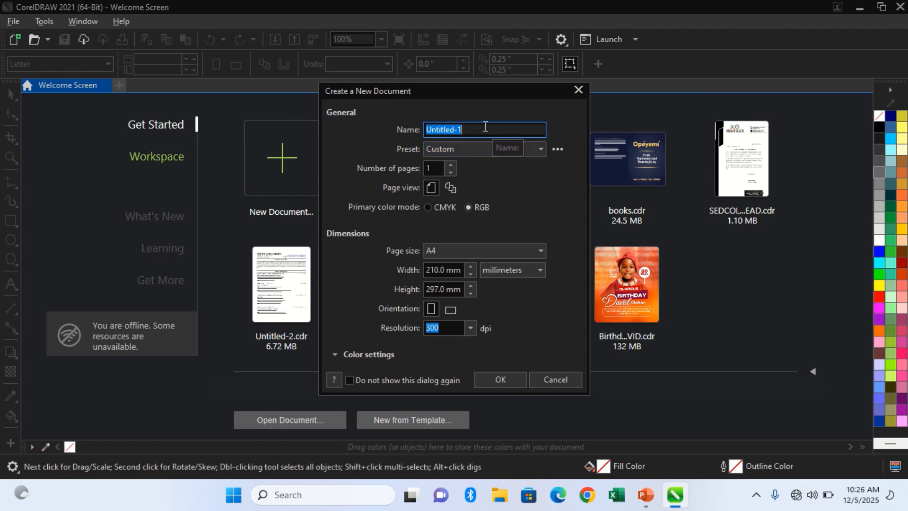
{"action": "type", "text": "Logo Desgn Class"}
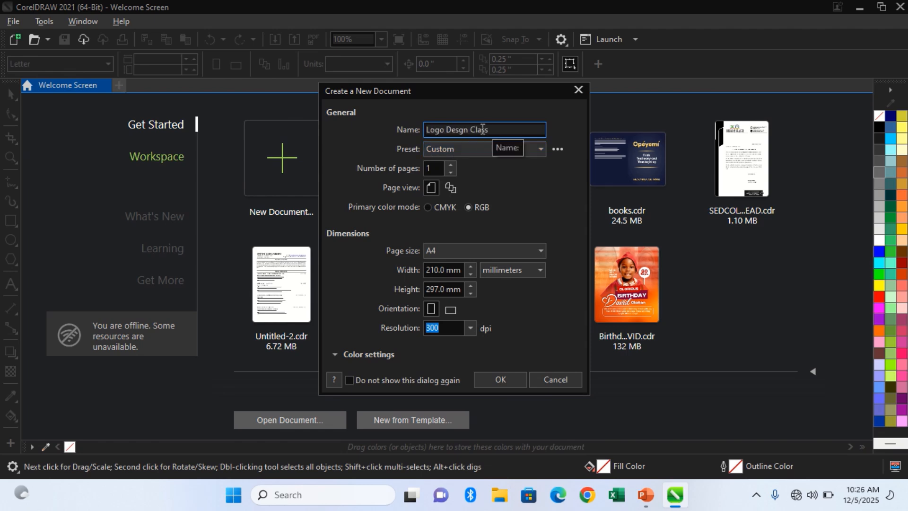
{"action": "left_click", "coordinate": [451, 189]}
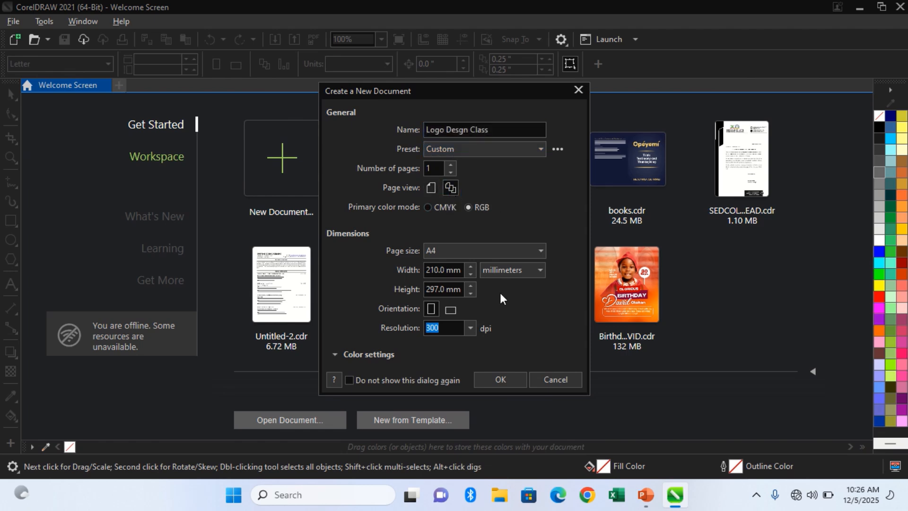
{"action": "left_click", "coordinate": [507, 377]}
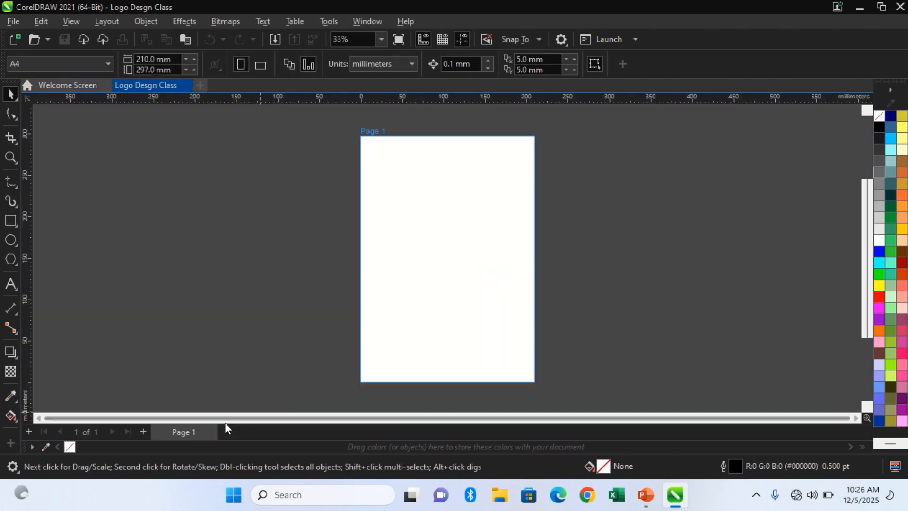
Add two more pages, view all three side by side, and close the document without saving.
{"action": "left_click", "coordinate": [141, 431]}
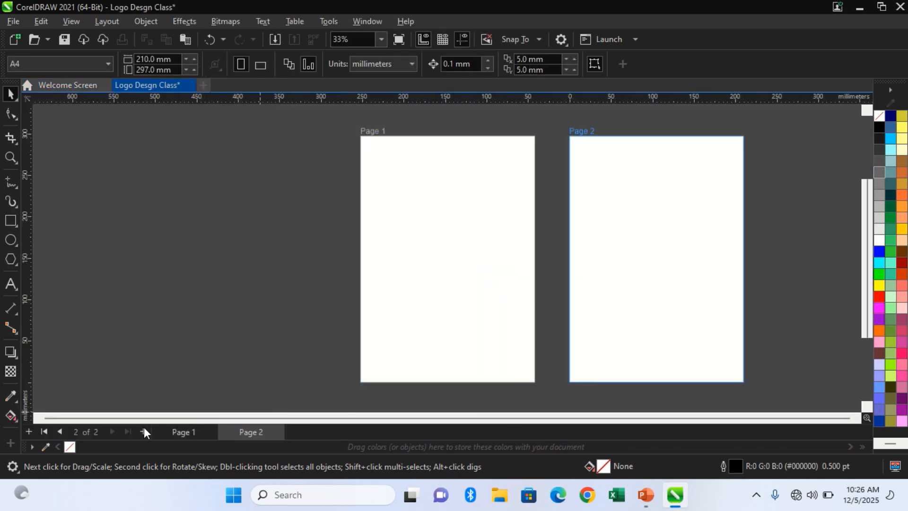
{"action": "left_click", "coordinate": [143, 432]}
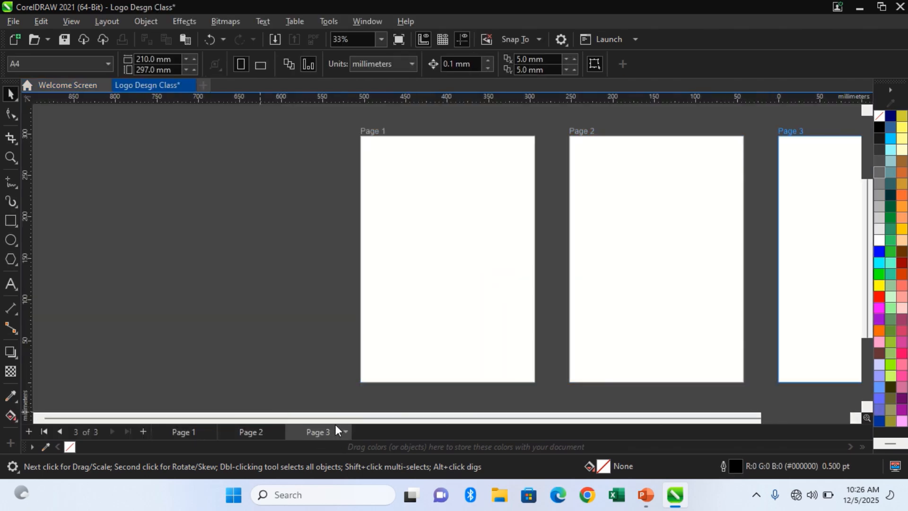
{"action": "scroll", "coordinate": [455, 415], "scroll_direction": "down", "scroll_amount": 1}
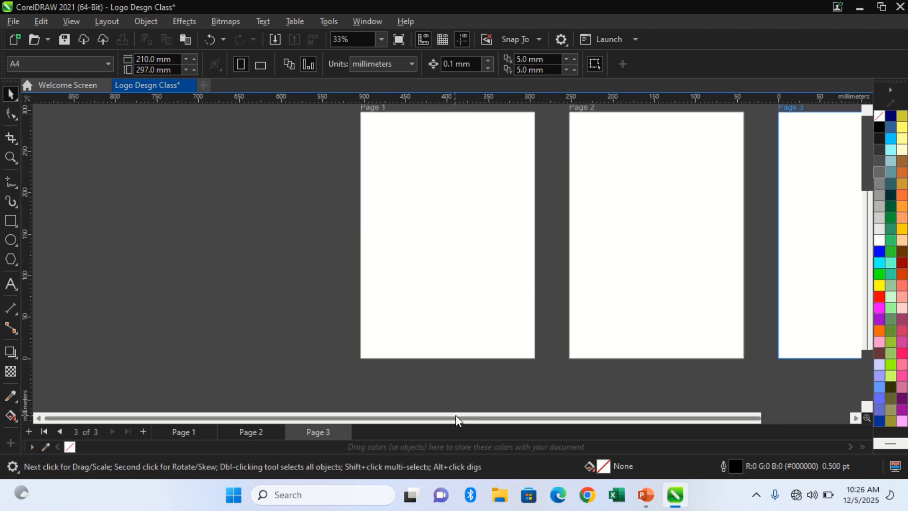
{"action": "left_click_drag", "start_coordinate": [456, 416], "coordinate": [551, 416]}
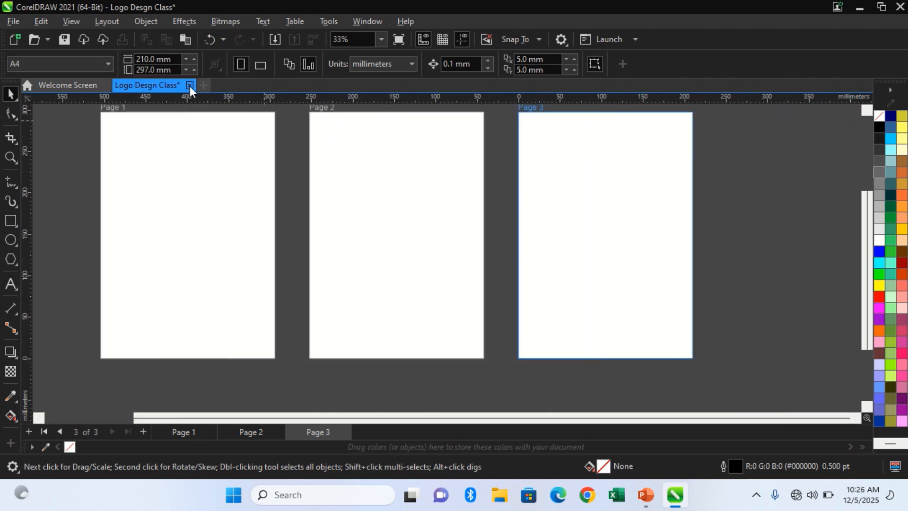
{"action": "left_click", "coordinate": [190, 86]}
{"action": "left_click", "coordinate": [457, 276]}
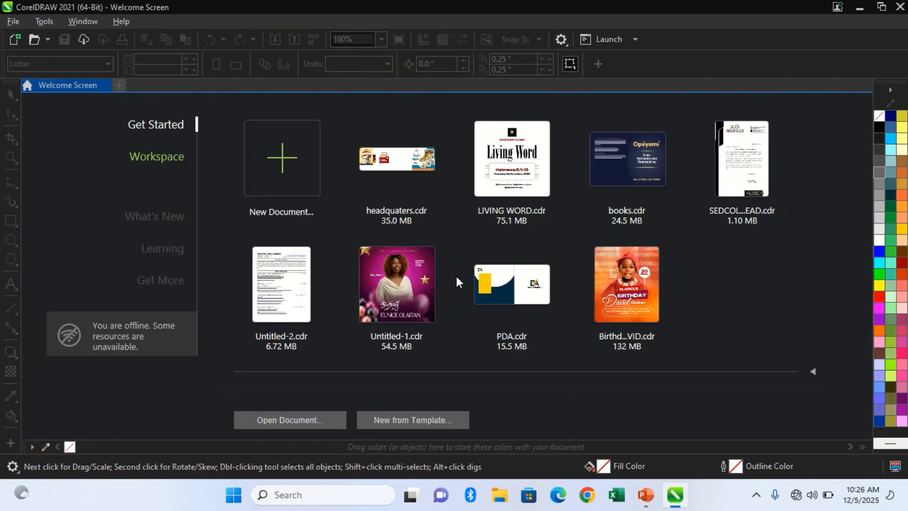
Start setting up a new document with single page view and name it Logo Desgn Class.
{"action": "left_click", "coordinate": [295, 159]}
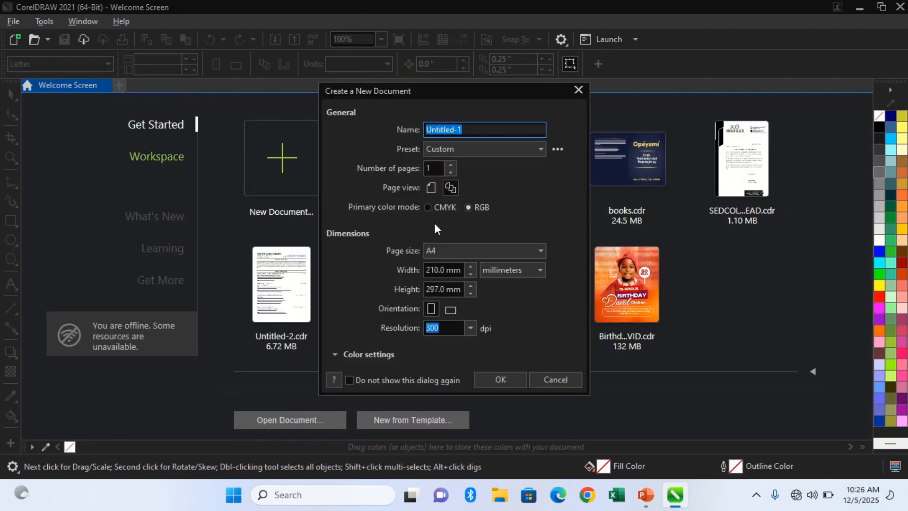
{"action": "left_click", "coordinate": [435, 194]}
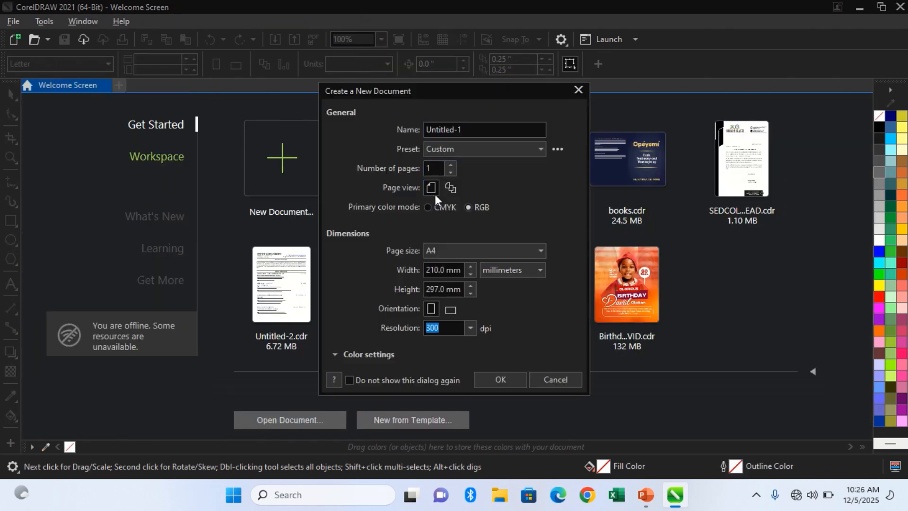
{"action": "left_click", "coordinate": [495, 248]}
{"action": "left_click", "coordinate": [495, 248]}
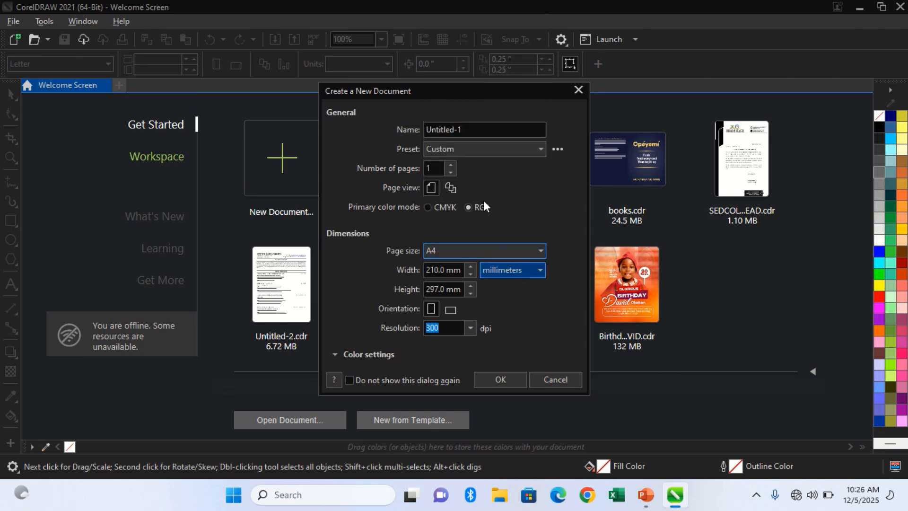
{"action": "left_click", "coordinate": [459, 129]}
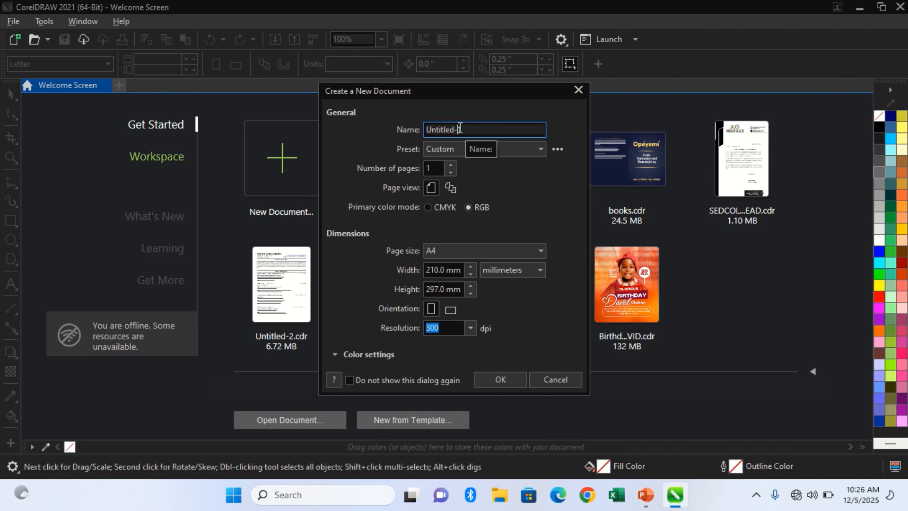
{"action": "double_click", "coordinate": [460, 129]}
{"action": "type", "text": "Logo Design Class"}
Switch the new document's units to inches and set both page width and height to 10 inches.
{"action": "left_click", "coordinate": [516, 271]}
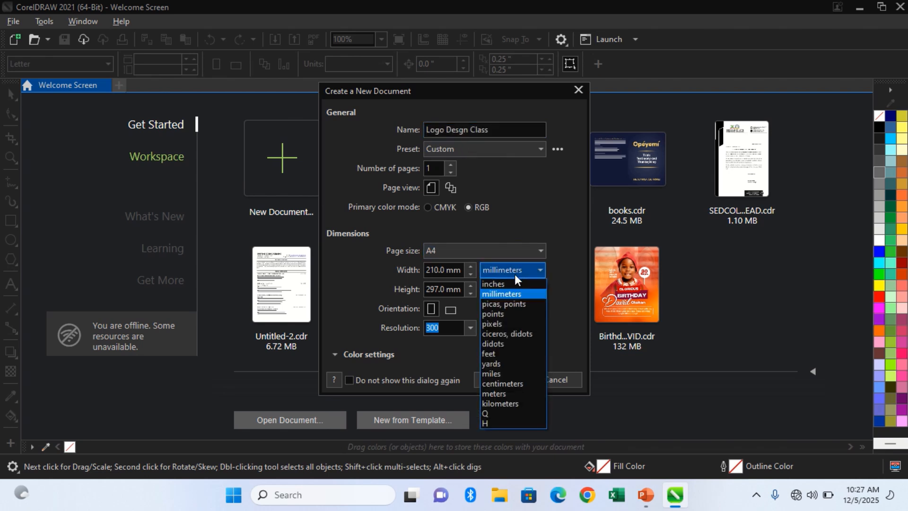
{"action": "left_click", "coordinate": [515, 283]}
{"action": "left_click", "coordinate": [457, 270]}
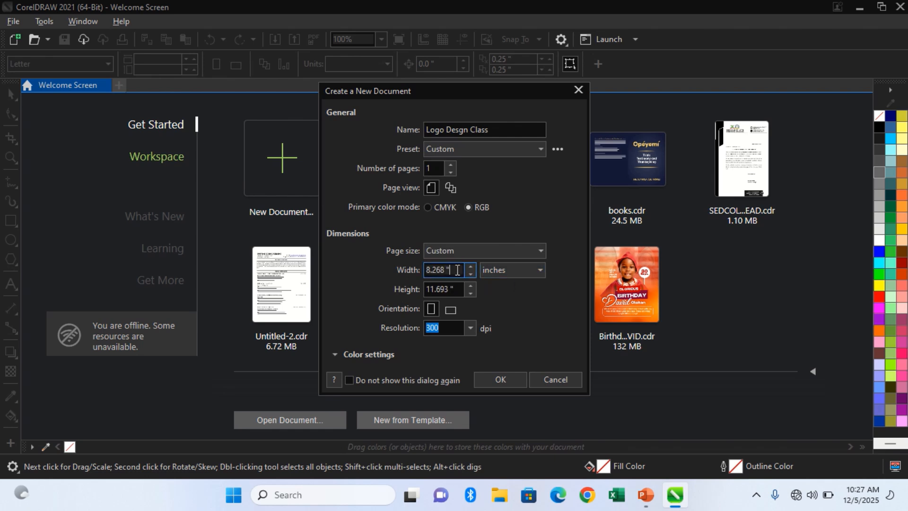
{"action": "left_click_drag", "start_coordinate": [458, 269], "coordinate": [377, 261]}
{"action": "type", "text": "10"}
{"action": "key", "text": "Tab"}
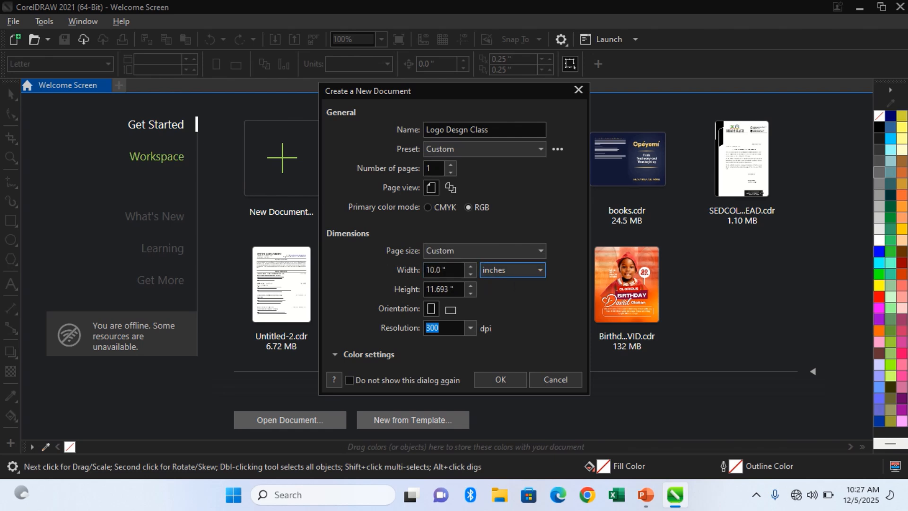
{"action": "key", "text": "Tab"}
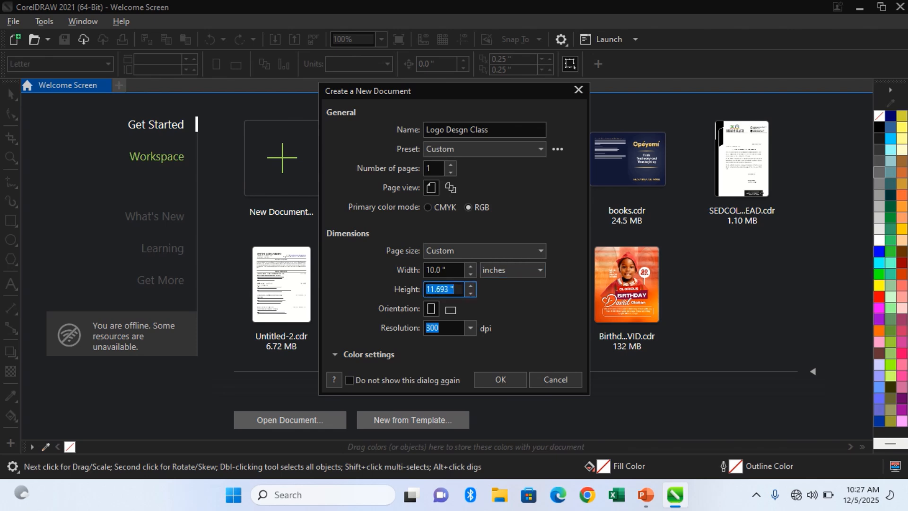
{"action": "type", "text": "10"}
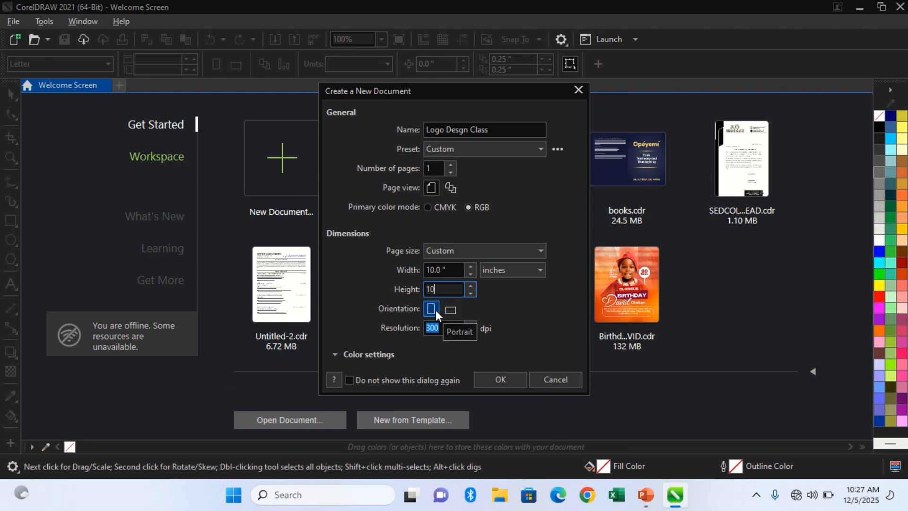
Set the resolution to 72 dpi and create the document.
{"action": "left_click", "coordinate": [451, 309]}
{"action": "left_click", "coordinate": [470, 331]}
{"action": "left_click", "coordinate": [470, 332]}
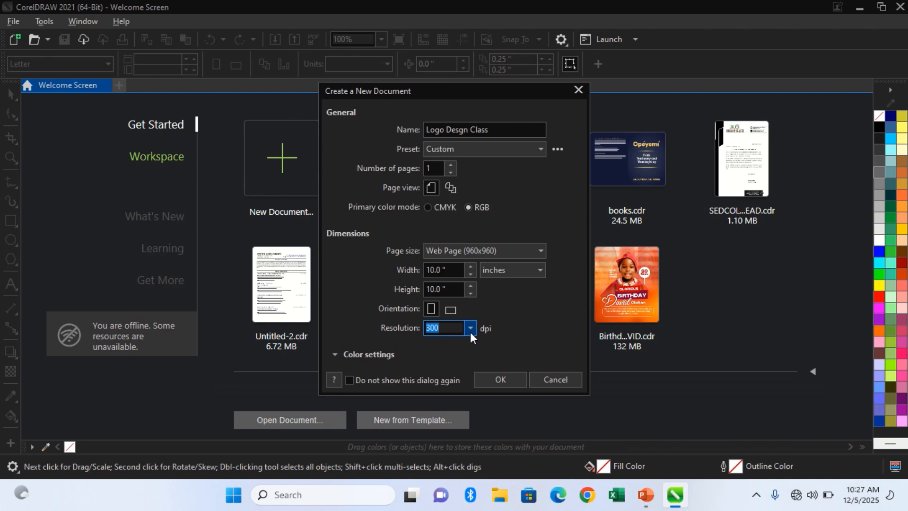
{"action": "left_click", "coordinate": [471, 328]}
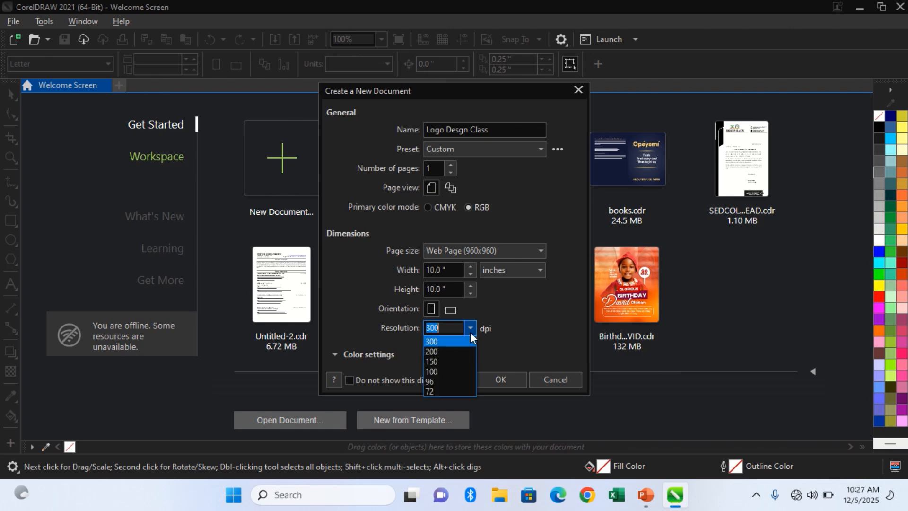
{"action": "left_click", "coordinate": [456, 390]}
{"action": "left_click", "coordinate": [504, 381]}
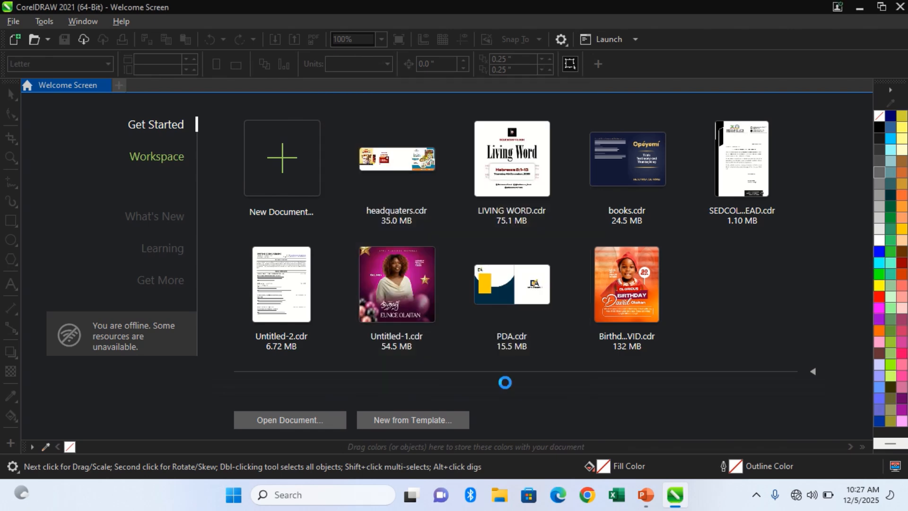
Draw a square about 6.8 inches wide, centred in the upper-left part of the page.
{"action": "left_click", "coordinate": [11, 220]}
{"action": "mouse_move", "coordinate": [389, 218]}
{"action": "left_mouse_down"}
{"action": "mouse_move", "coordinate": [470, 278]}
{"action": "mouse_move", "coordinate": [472, 297]}
{"action": "left_mouse_up"}
{"action": "key", "text": "space"}
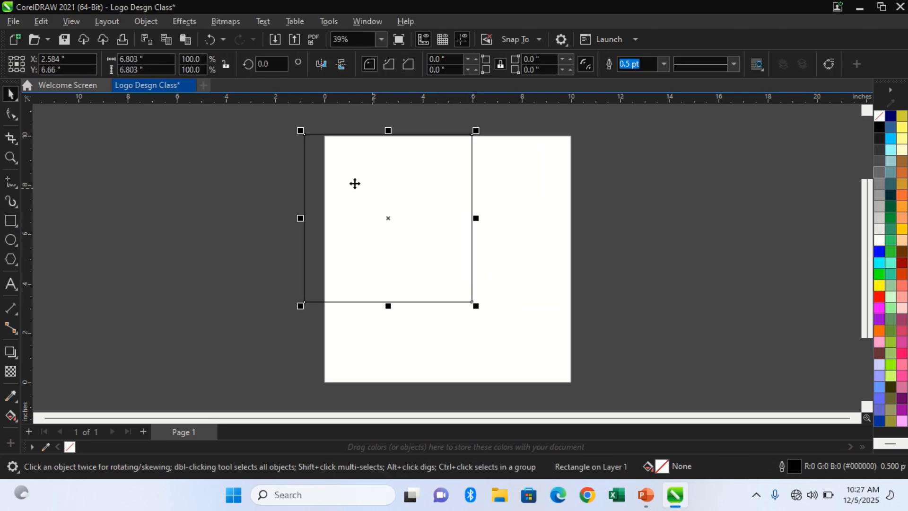
Move the square fully inside the page and fill it with dark red (#990000).
{"action": "left_click_drag", "start_coordinate": [355, 184], "coordinate": [447, 229]}
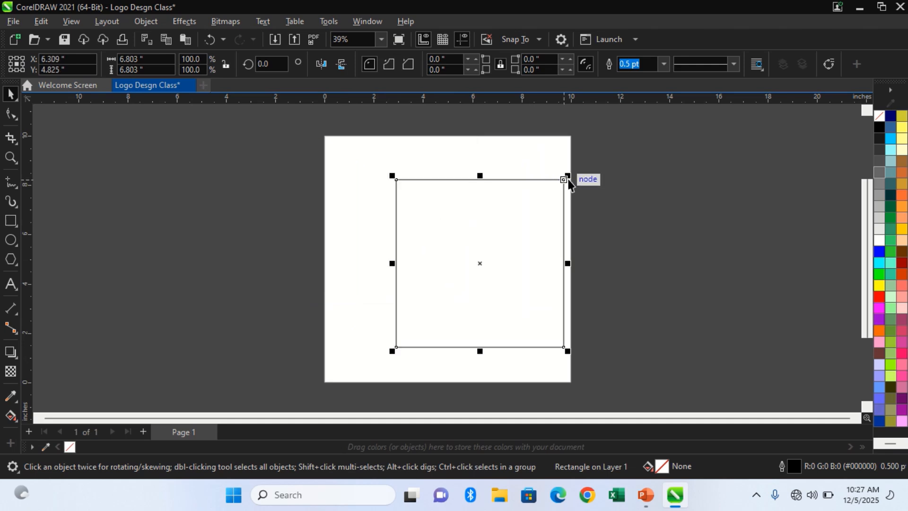
{"action": "left_click_drag", "start_coordinate": [544, 192], "coordinate": [495, 198]}
{"action": "left_click", "coordinate": [902, 263]}
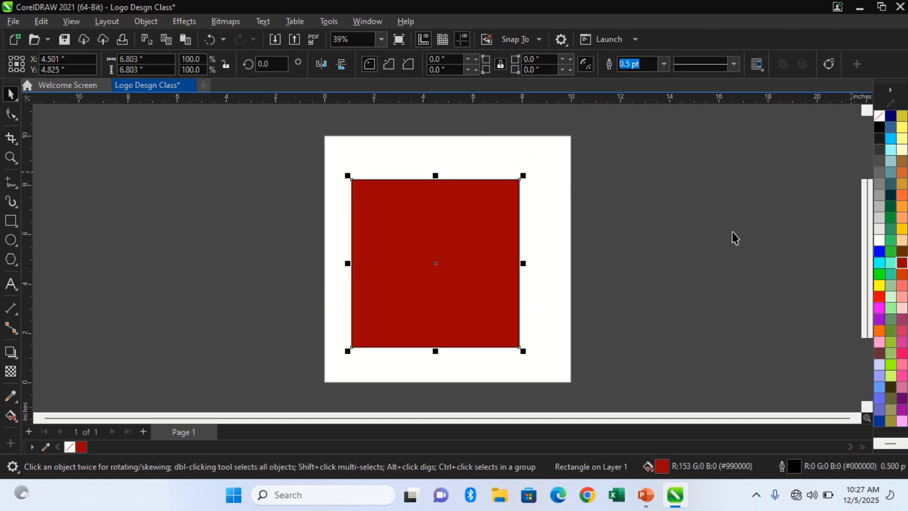
Draw a circle about 4.2 inches in diameter beside the page and delete the stray flat ellipse.
{"action": "left_click", "coordinate": [8, 239]}
{"action": "left_click_drag", "start_coordinate": [80, 162], "coordinate": [187, 241]}
{"action": "left_click_drag", "start_coordinate": [123, 207], "coordinate": [230, 209]}
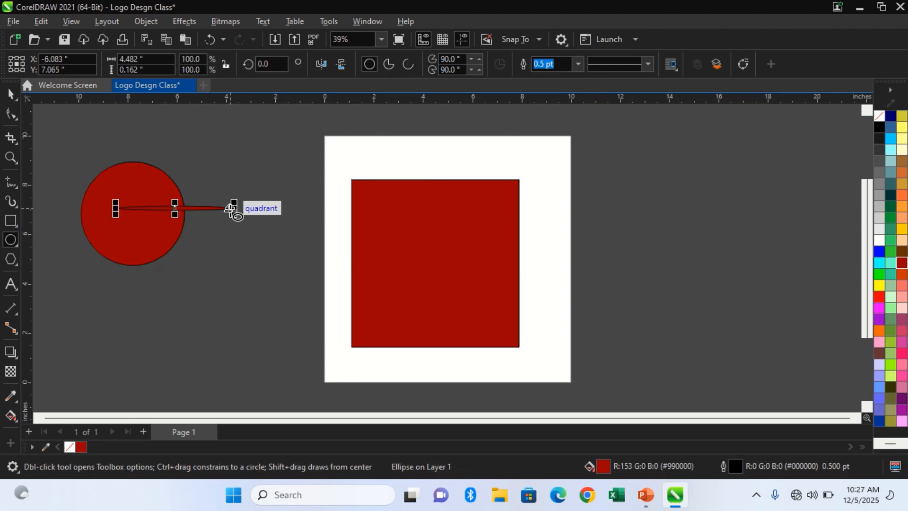
{"action": "key", "text": "Delete"}
{"action": "key", "text": "space"}
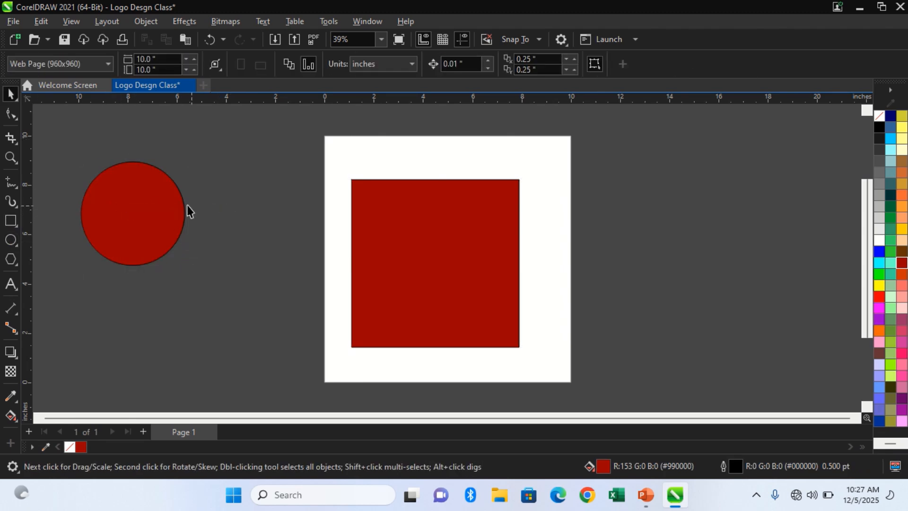
Place the circle over the square's upper-left corner and trim the square with it.
{"action": "left_click_drag", "start_coordinate": [127, 188], "coordinate": [390, 182]}
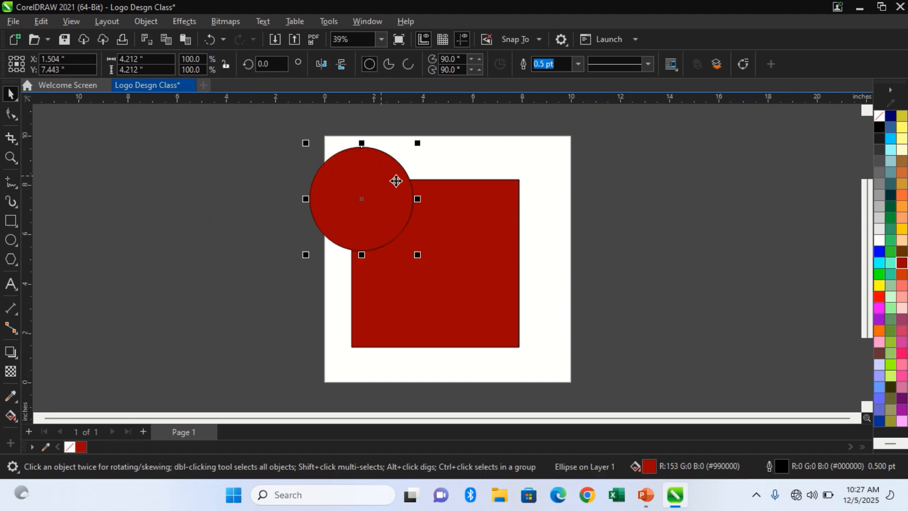
{"action": "left_click", "coordinate": [454, 219], "text": "shift"}
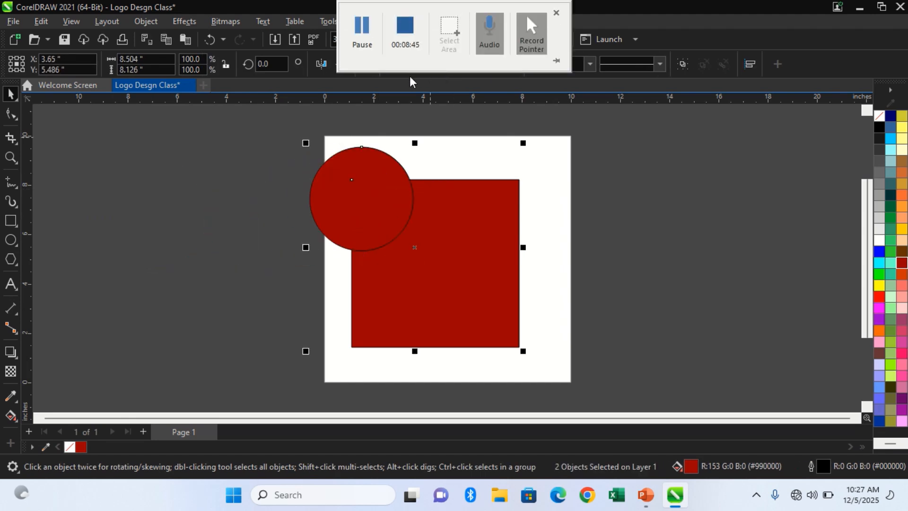
{"action": "left_click", "coordinate": [405, 205]}
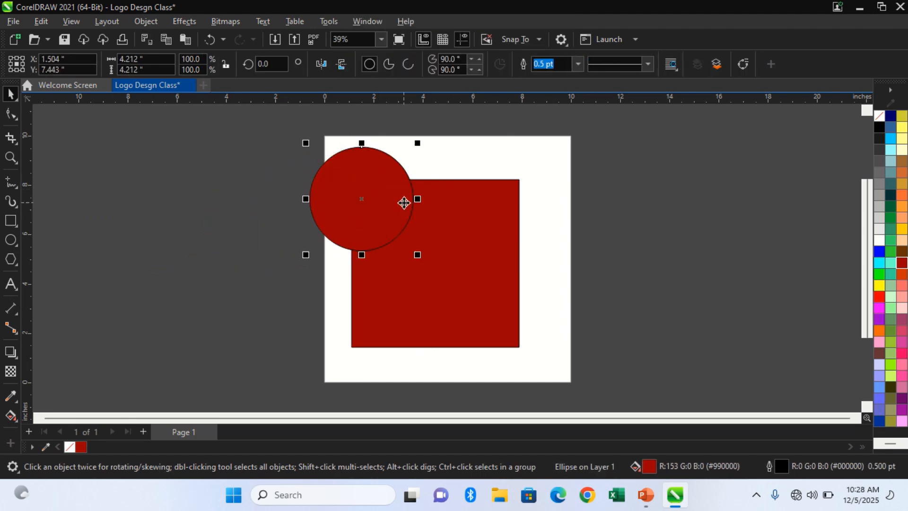
Shrink the circle to about 3.6 inches, place it over the square's upper edge, and trim the square with it.
{"action": "left_click_drag", "start_coordinate": [398, 168], "coordinate": [515, 154]}
{"action": "left_click", "coordinate": [497, 260], "text": "shift"}
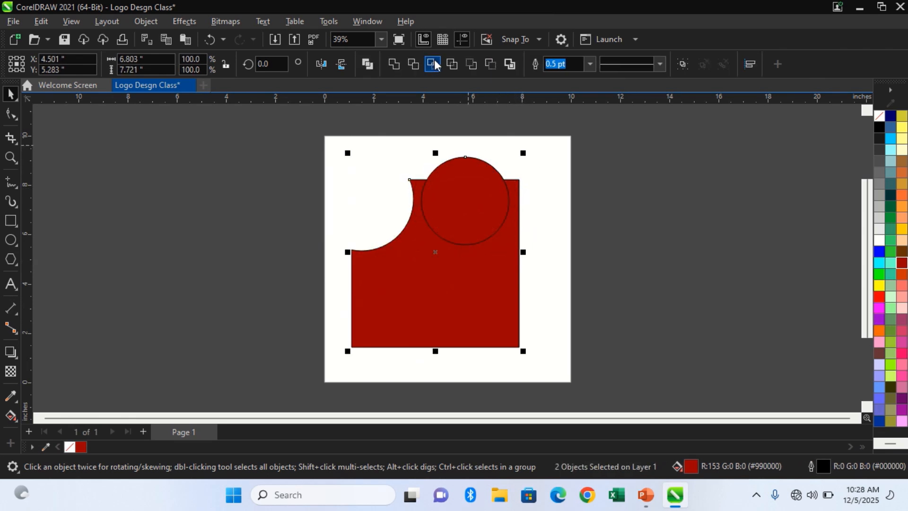
{"action": "left_click", "coordinate": [416, 64]}
{"action": "left_click", "coordinate": [597, 142]}
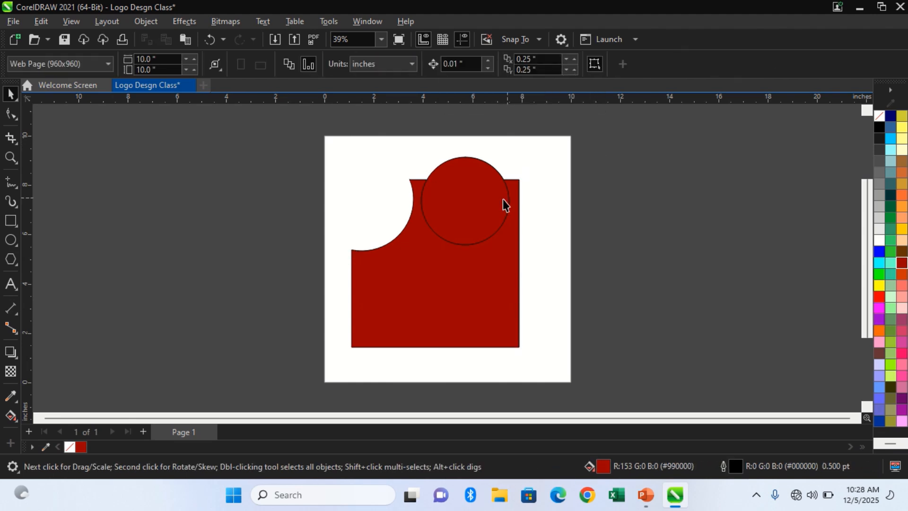
Trim the square's lower-right corner with the circle and shrink the circle to about 2.4 inches.
{"action": "left_click_drag", "start_coordinate": [504, 200], "coordinate": [548, 308]}
{"action": "left_click", "coordinate": [448, 287], "text": "shift"}
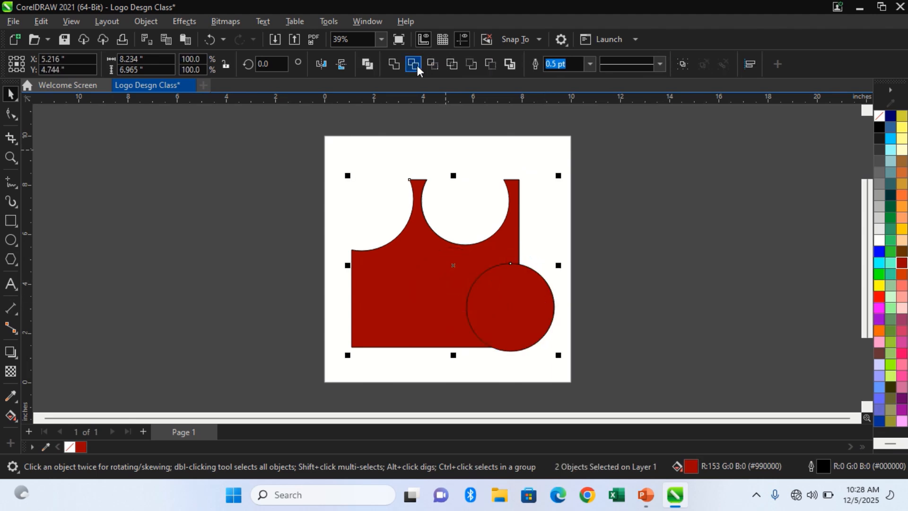
{"action": "left_click", "coordinate": [635, 190]}
{"action": "left_click", "coordinate": [522, 328]}
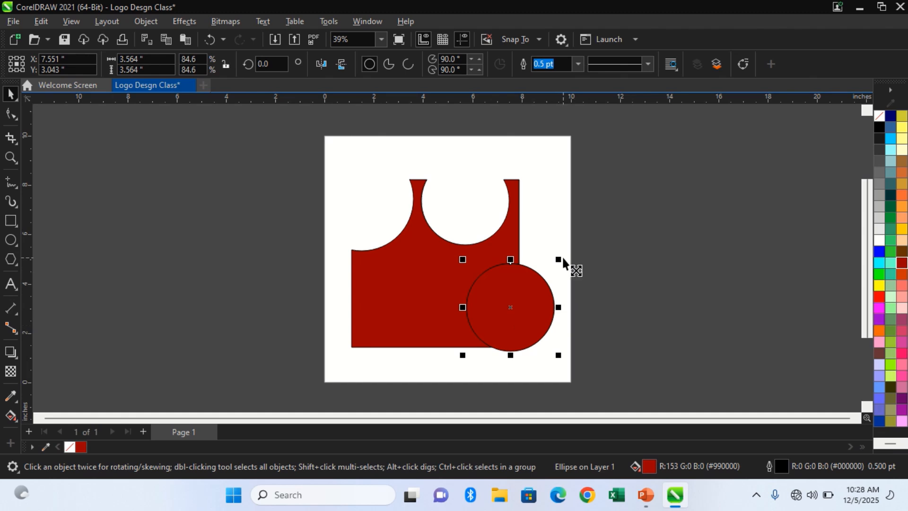
{"action": "left_click_drag", "start_coordinate": [563, 259], "coordinate": [562, 273]}
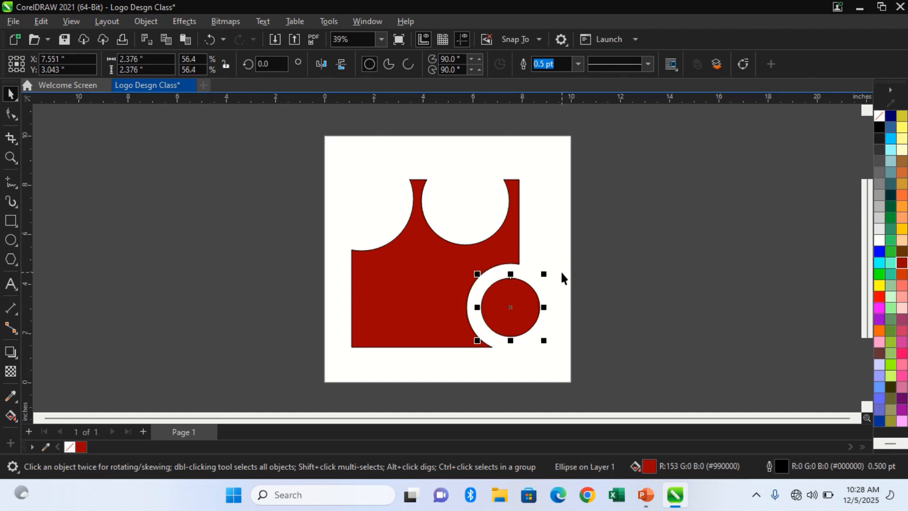
Undo the edits back to the 4.2-inch circle at the square's upper-left corner, keeping only the first trim.
{"action": "key", "text": "ctrl+z"}
{"action": "key", "text": "ctrl+z"}
{"action": "key", "text": "ctrl+z"}
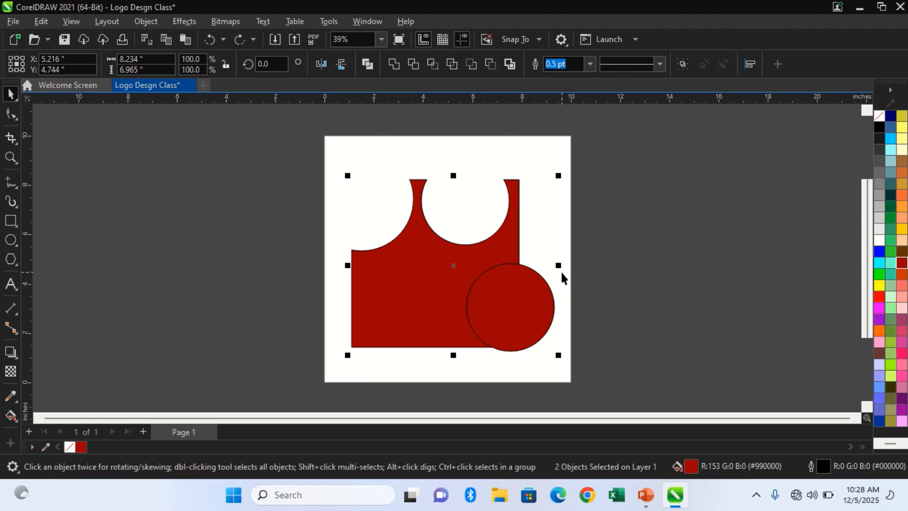
{"action": "key", "text": "ctrl+z"}
{"action": "key", "text": "ctrl+z"}
{"action": "key", "text": "ctrl+z"}
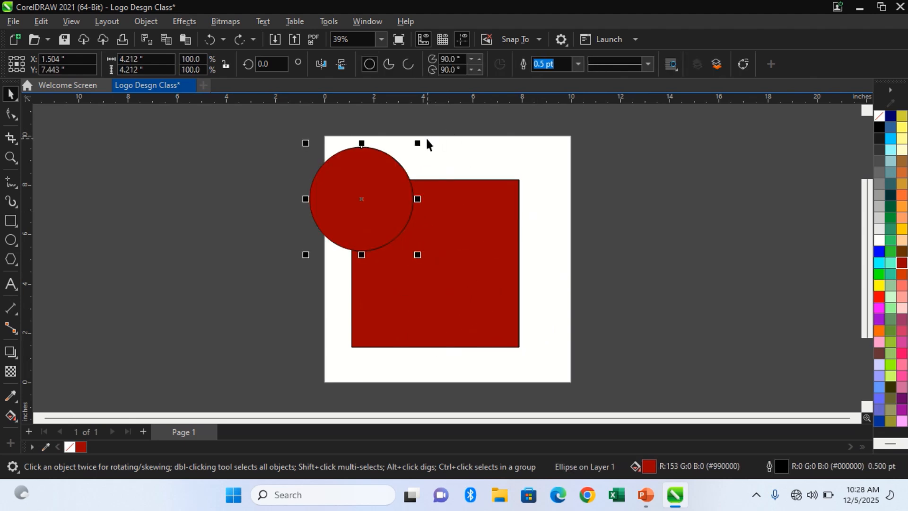
Shrink the corner circle to about 3.35 inches and place a copy over the square's upper edge.
{"action": "left_click_drag", "start_coordinate": [418, 144], "coordinate": [422, 154]}
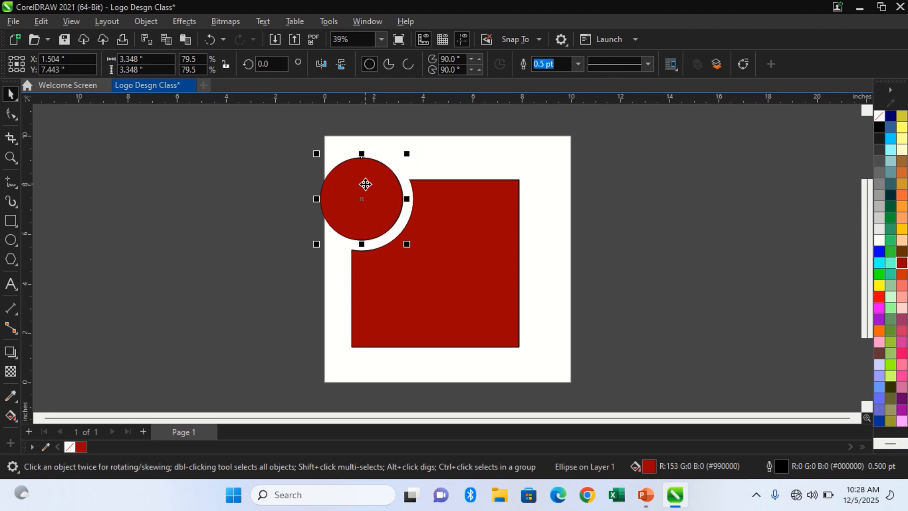
{"action": "left_click_drag", "start_coordinate": [367, 184], "coordinate": [481, 184]}
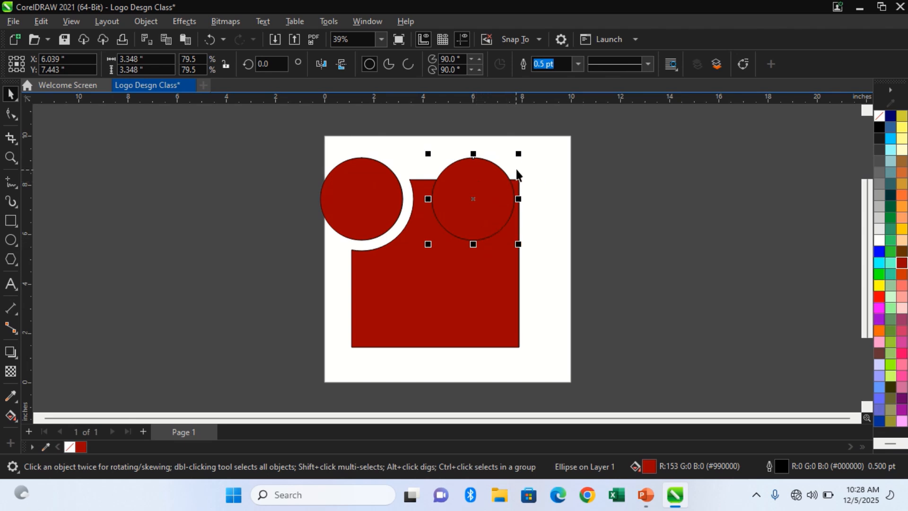
Trim the square with the copied circle and shrink that circle to about 2.9 inches.
{"action": "left_click", "coordinate": [505, 248], "text": "shift"}
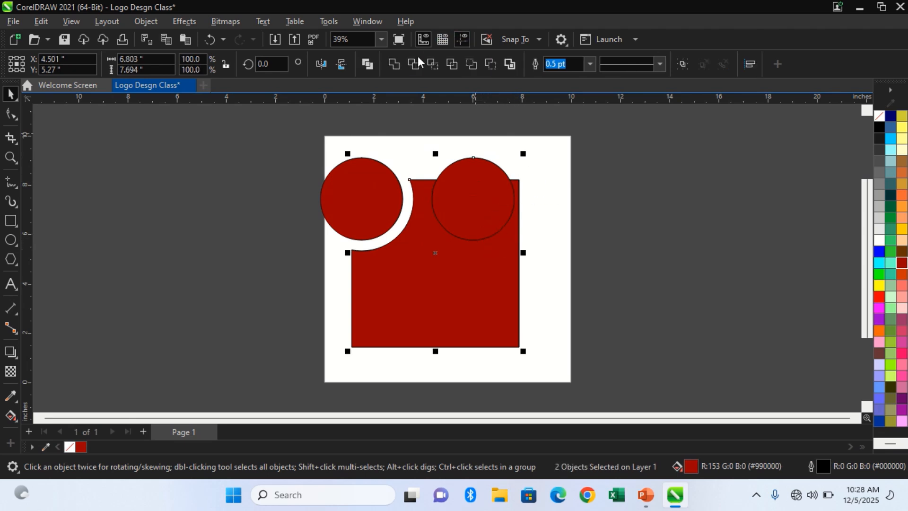
{"action": "left_click", "coordinate": [548, 134]}
{"action": "left_click", "coordinate": [492, 172]}
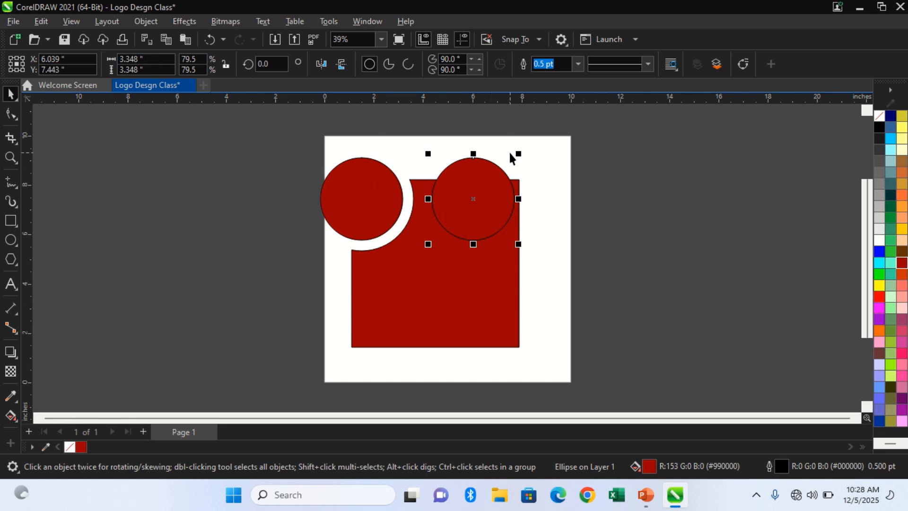
{"action": "mouse_move", "coordinate": [523, 155]}
{"action": "left_mouse_down"}
{"action": "mouse_move", "coordinate": [531, 163]}
{"action": "mouse_move", "coordinate": [513, 160]}
{"action": "left_mouse_up"}
Place a copy of the 2.9-inch circle over the middle of the square's lower edge.
{"action": "left_click", "coordinate": [546, 199]}
{"action": "left_click_drag", "start_coordinate": [483, 207], "coordinate": [434, 327]}
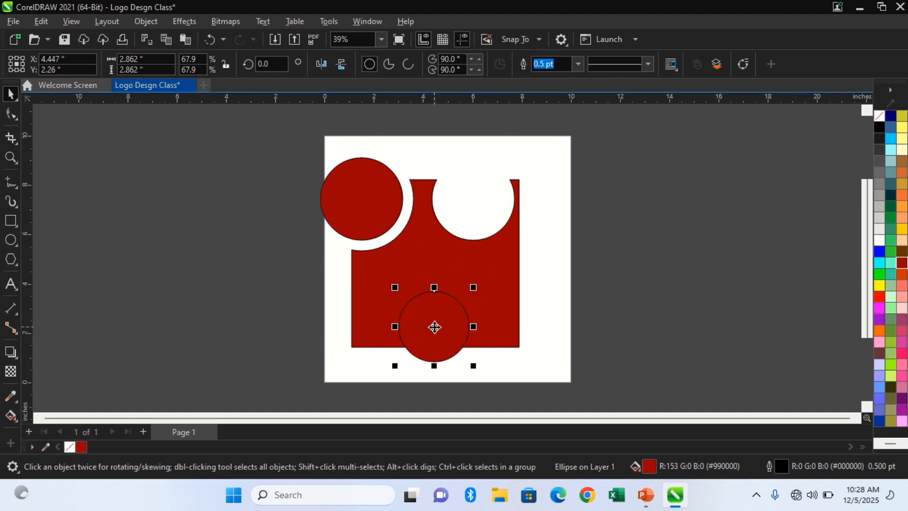
{"action": "key", "text": "ctrl+z"}
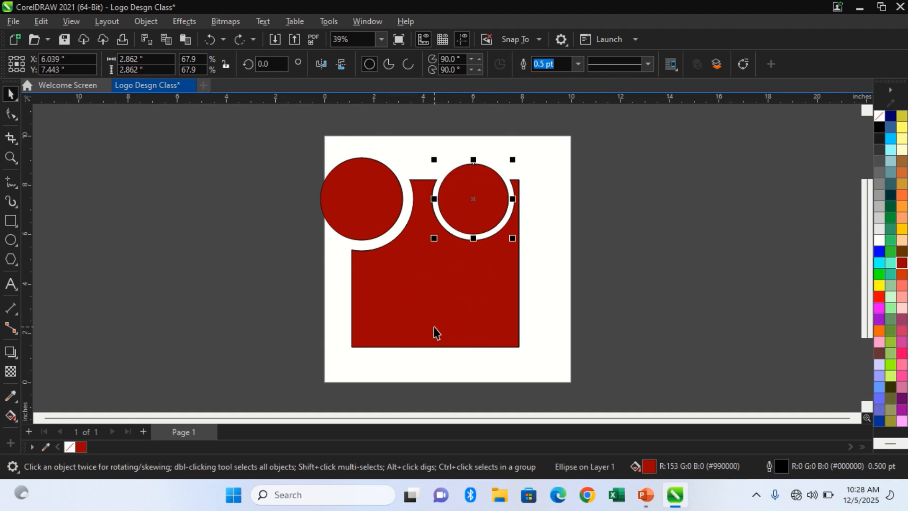
{"action": "key", "text": "ctrl+shift+z"}
Trim the square with the circle on its lower edge and clear the selection.
{"action": "left_click", "coordinate": [493, 291], "text": "shift"}
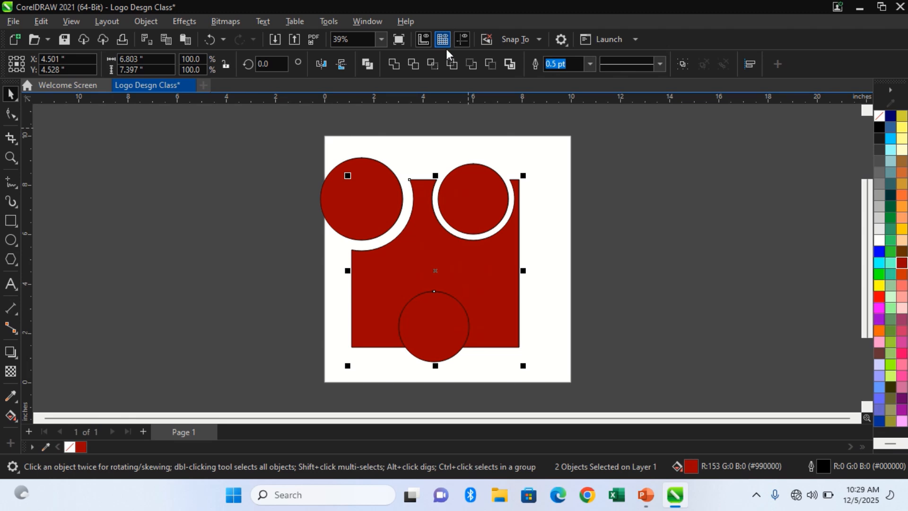
{"action": "left_click", "coordinate": [413, 64]}
{"action": "left_click", "coordinate": [578, 240]}
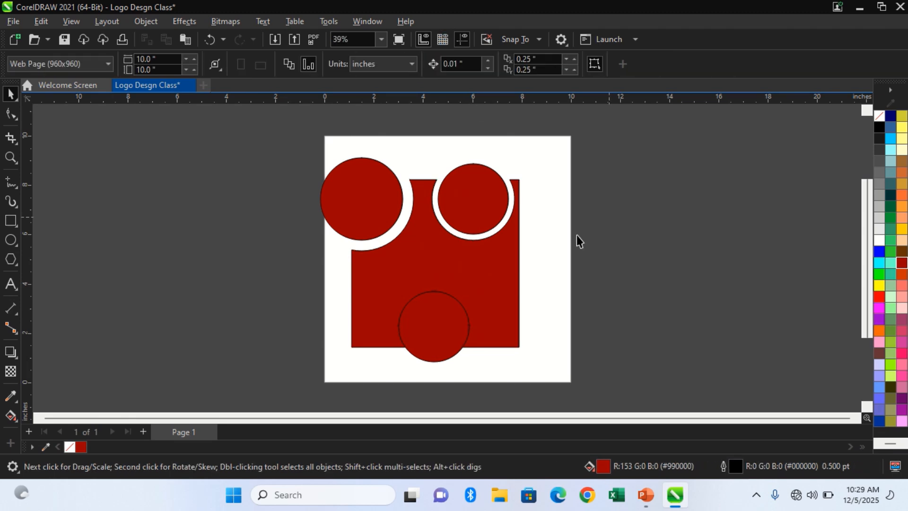
Shrink the circle on the square's lower edge slightly to leave a thin white ring, and clear the selection.
{"action": "left_click", "coordinate": [435, 325]}
{"action": "mouse_move", "coordinate": [472, 286]}
{"action": "left_mouse_down"}
{"action": "mouse_move", "coordinate": [472, 296]}
{"action": "mouse_move", "coordinate": [466, 291]}
{"action": "left_mouse_up"}
{"action": "left_click", "coordinate": [345, 303]}
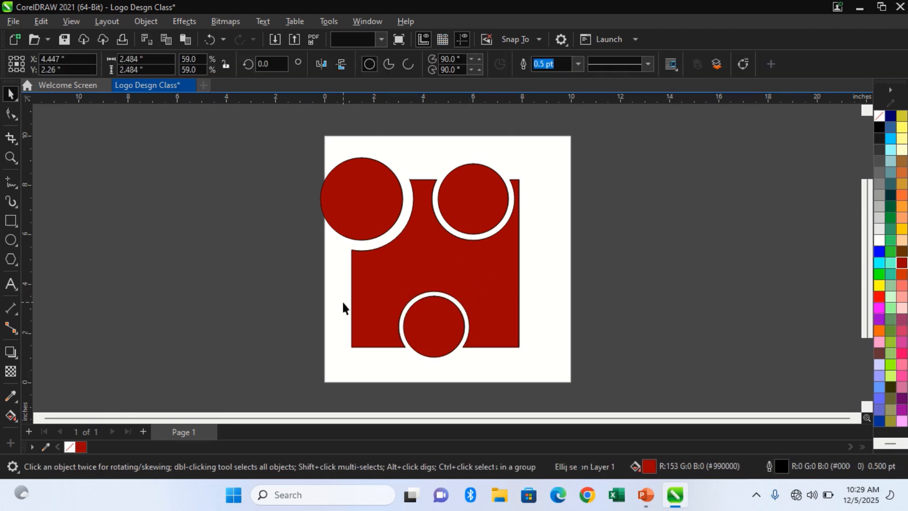
Add the artistic text "here we are" beside the page and change its case to UPPERCASE.
{"action": "left_click", "coordinate": [11, 284]}
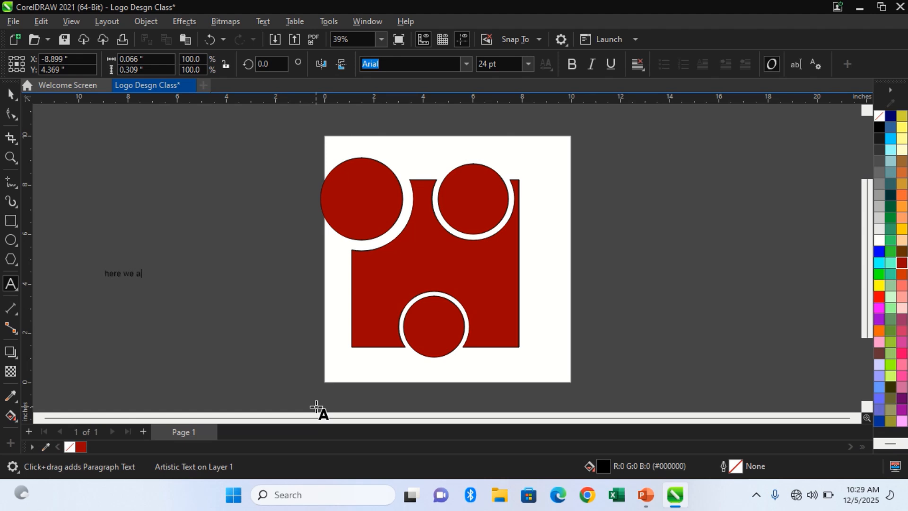
{"action": "type", "text": "re"}
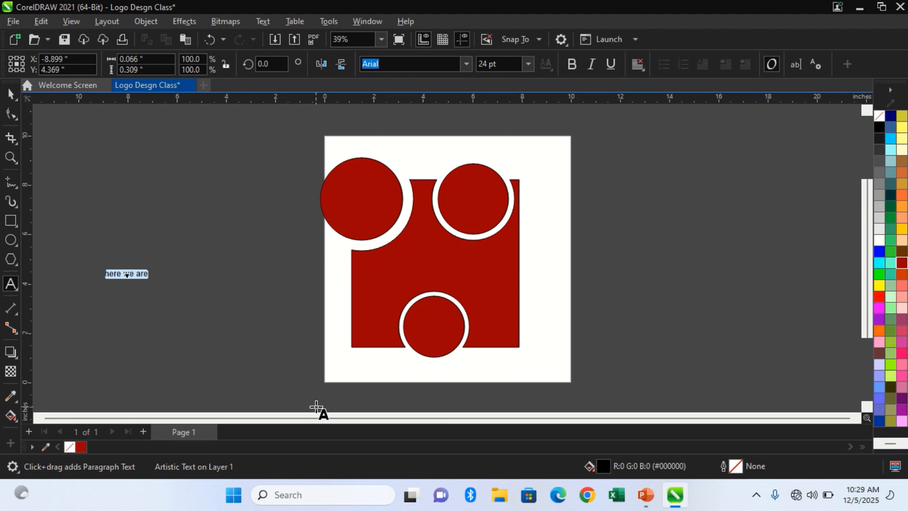
{"action": "key", "text": "shift+F3"}
{"action": "key", "text": "Down"}
{"action": "key", "text": "Down"}
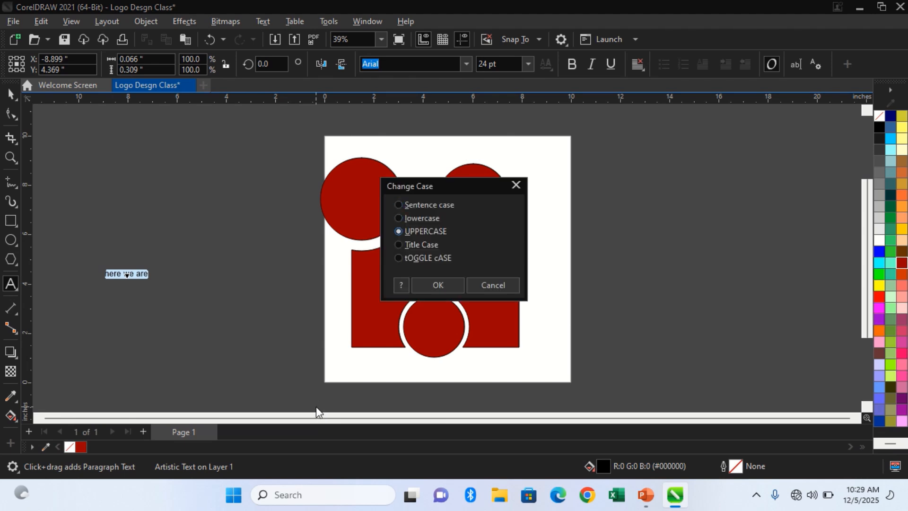
{"action": "key", "text": "Return"}
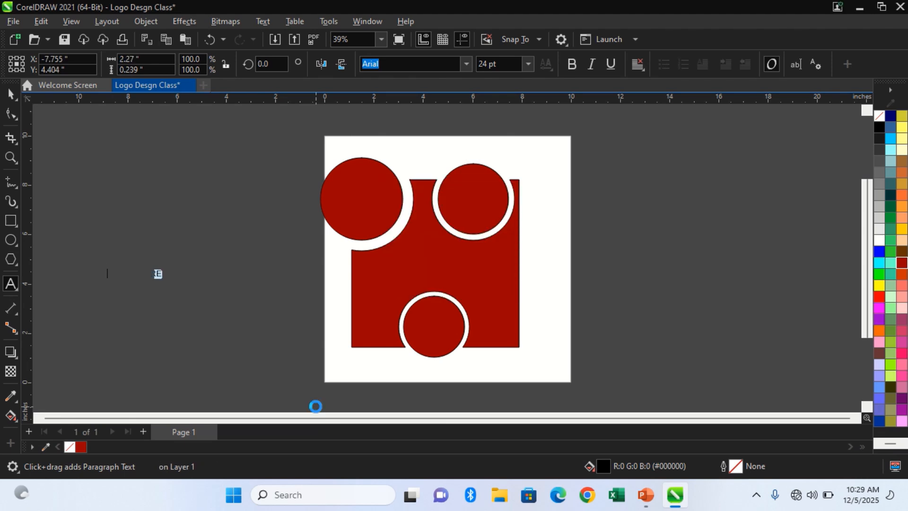
Set the HERE WE ARE text in the Bozon Black font and enlarge it to about 79.5 pt.
{"action": "key", "text": "ctrl+space"}
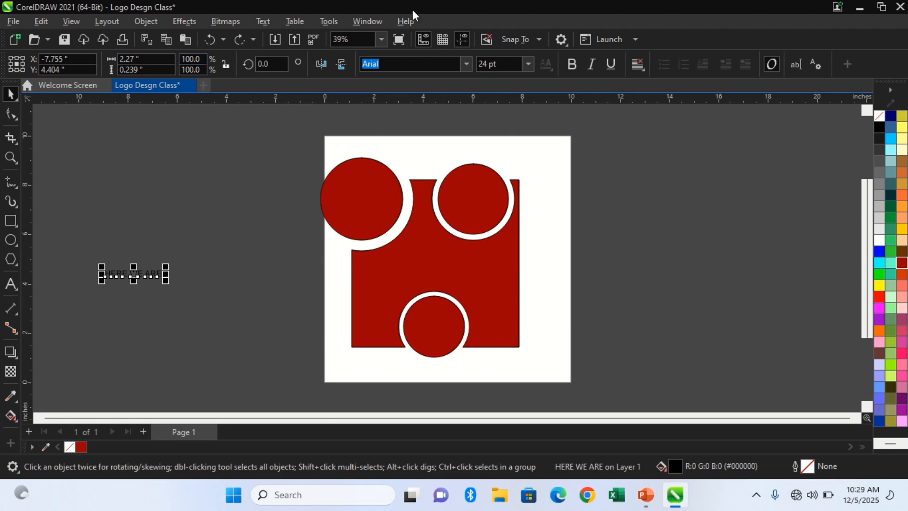
{"action": "left_click", "coordinate": [467, 64]}
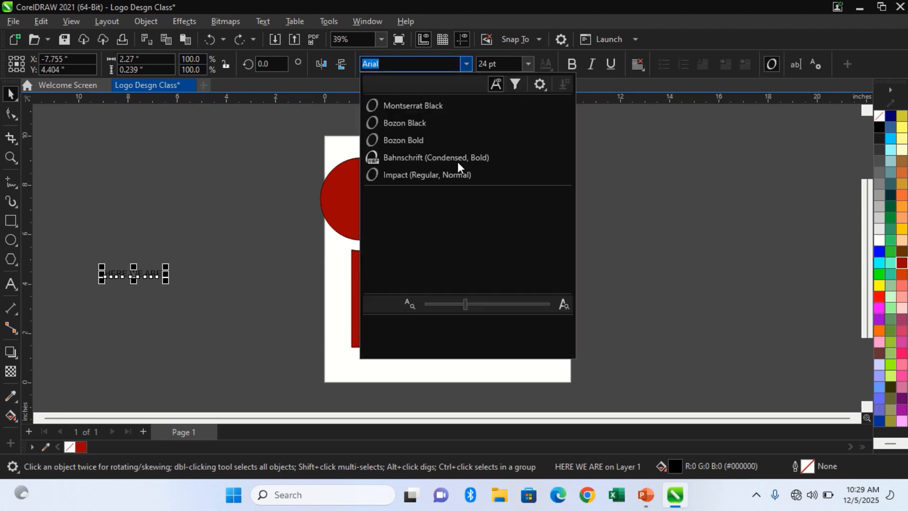
{"action": "left_click", "coordinate": [444, 123]}
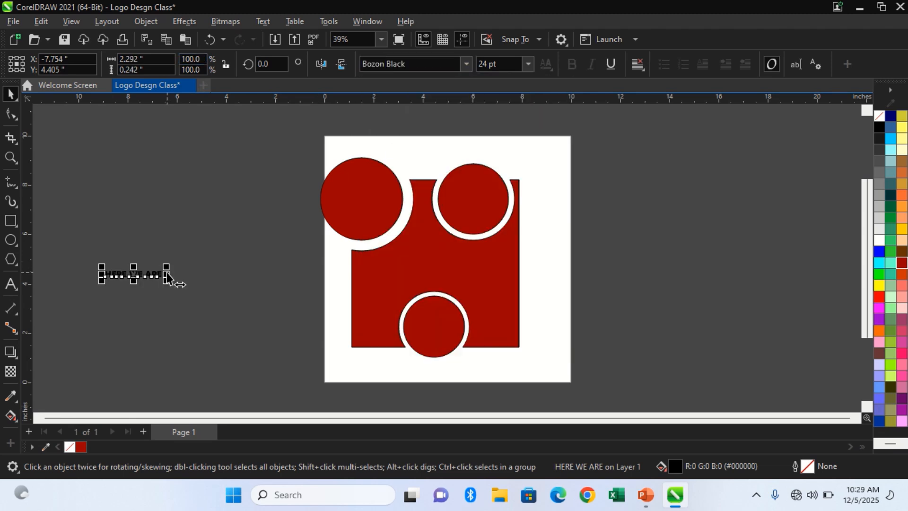
{"action": "left_click_drag", "start_coordinate": [167, 280], "coordinate": [298, 314]}
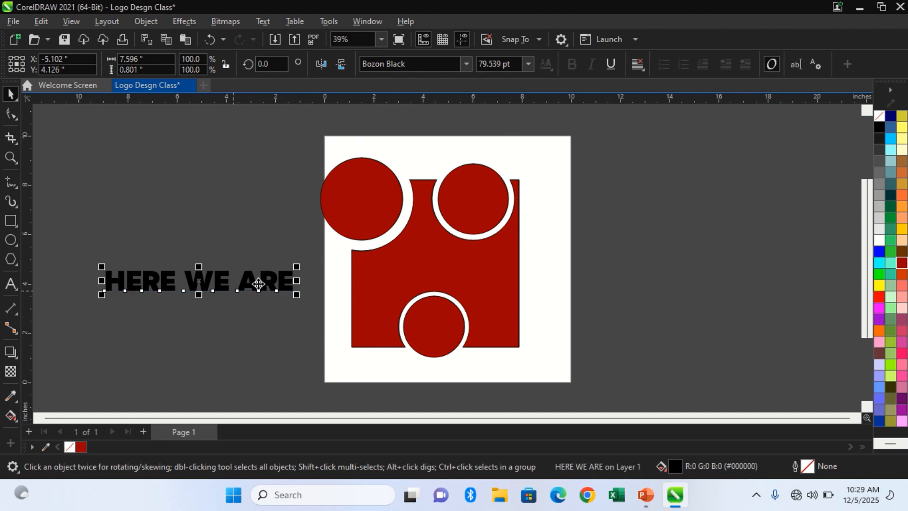
Move the HERE WE ARE text onto the red square and scale it down to about 42.9 pt.
{"action": "left_click_drag", "start_coordinate": [234, 290], "coordinate": [450, 265]}
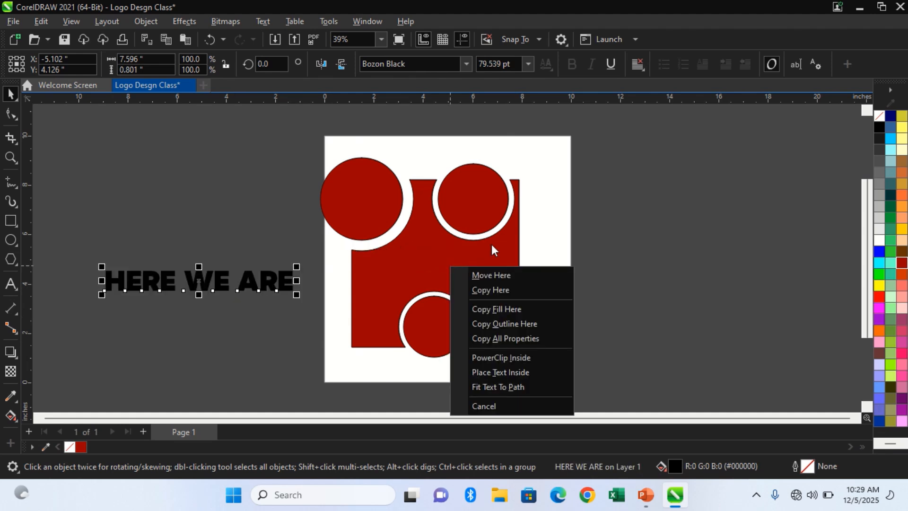
{"action": "left_click", "coordinate": [526, 277]}
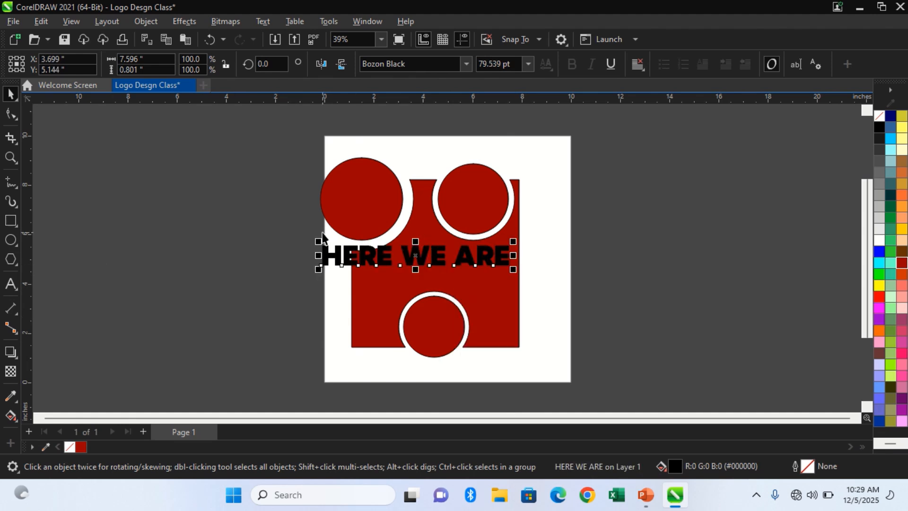
{"action": "left_click_drag", "start_coordinate": [318, 241], "coordinate": [383, 252]}
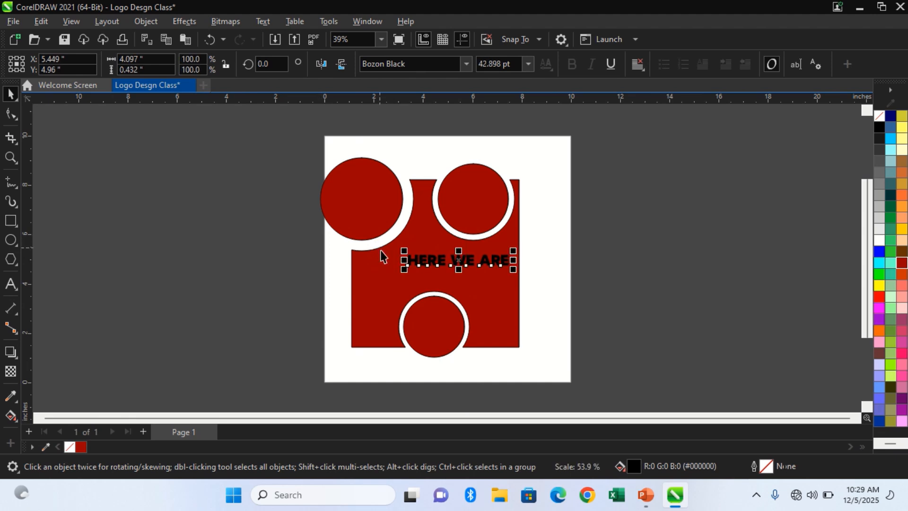
Centre the HERE WE ARE text horizontally on the red square and clear the selection.
{"action": "right_click", "coordinate": [396, 288]}
{"action": "left_click", "coordinate": [368, 270]}
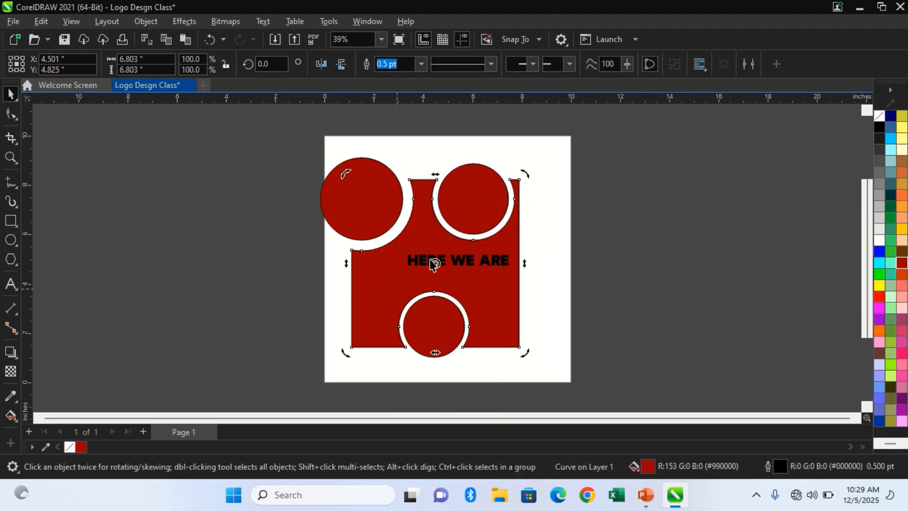
{"action": "left_click", "coordinate": [432, 260]}
{"action": "left_click", "coordinate": [381, 286], "text": "shift"}
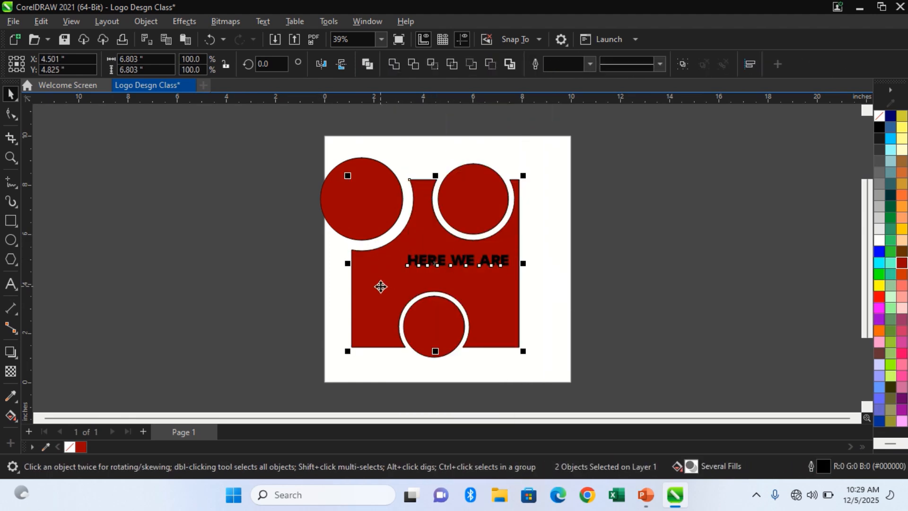
{"action": "key", "text": "c"}
{"action": "left_click", "coordinate": [620, 302]}
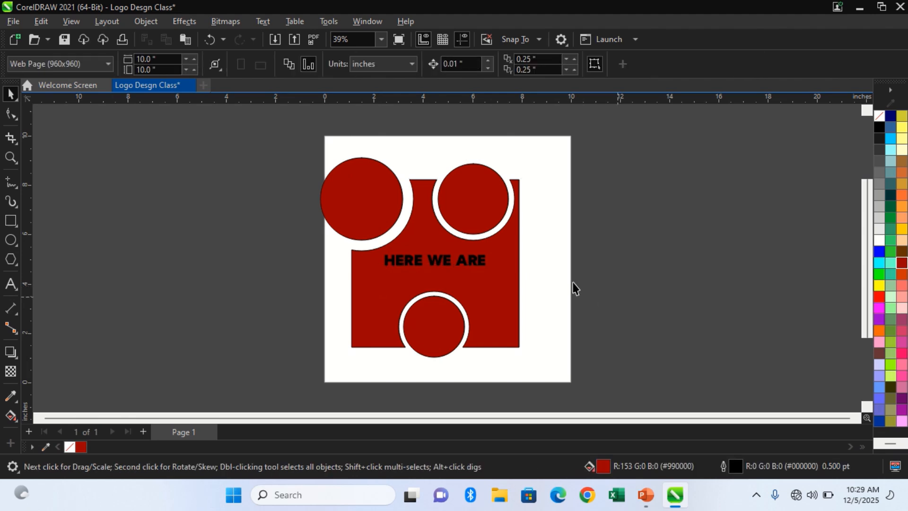
Fill the HERE WE ARE text with white and deselect it.
{"action": "left_click", "coordinate": [480, 267]}
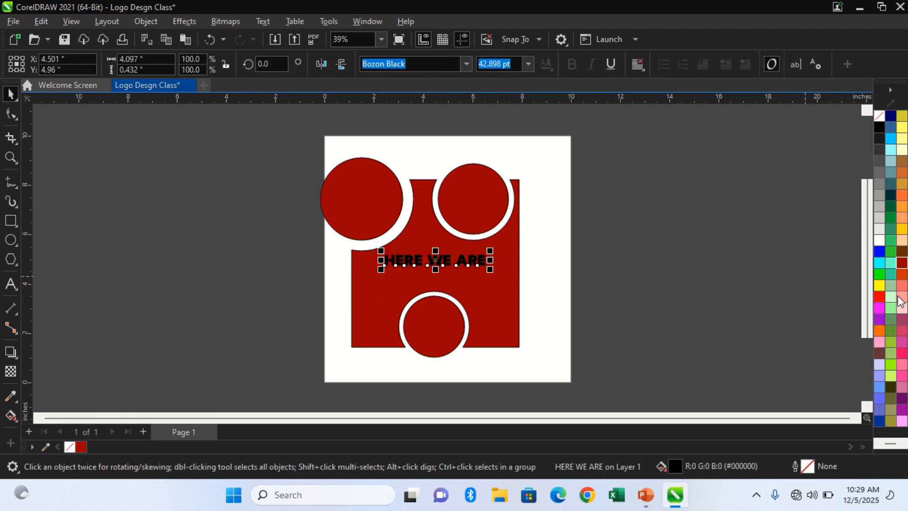
{"action": "left_click", "coordinate": [879, 240]}
{"action": "left_click", "coordinate": [803, 247]}
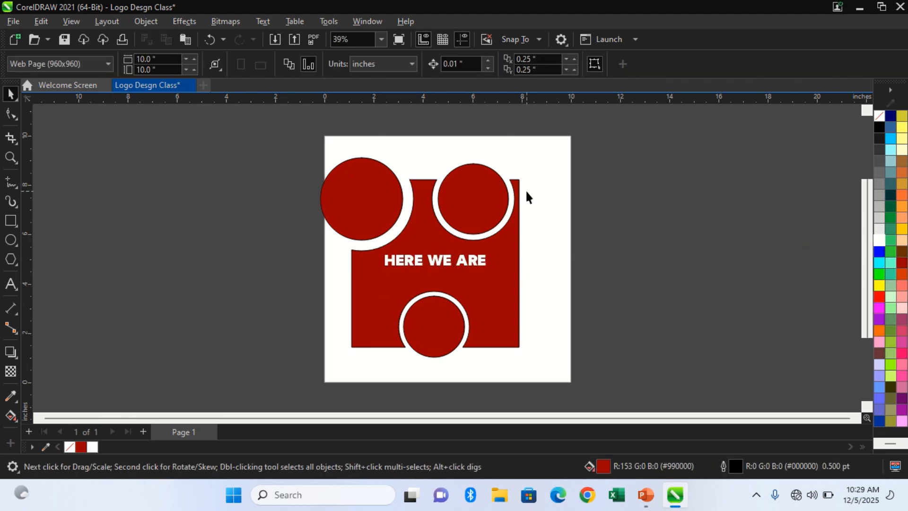
Remove the outline from all objects in the logo.
{"action": "key", "text": "ctrl+a"}
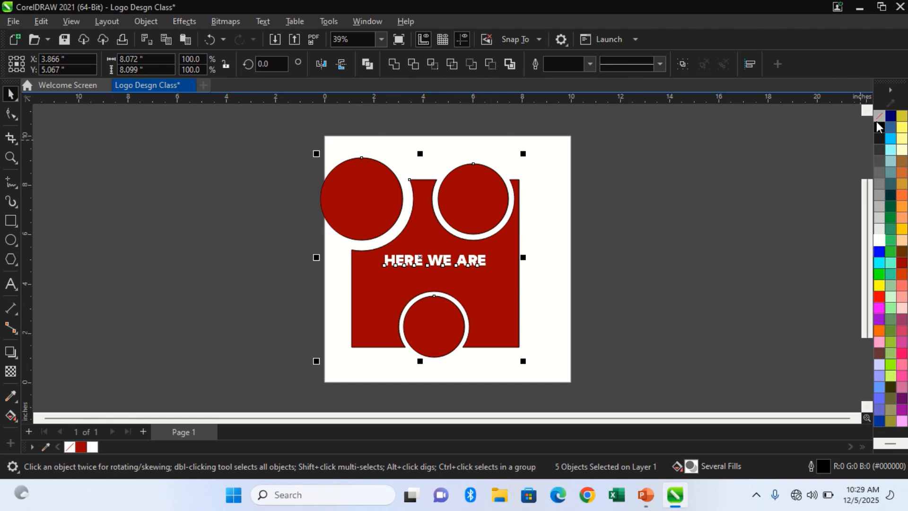
{"action": "right_click", "coordinate": [878, 118]}
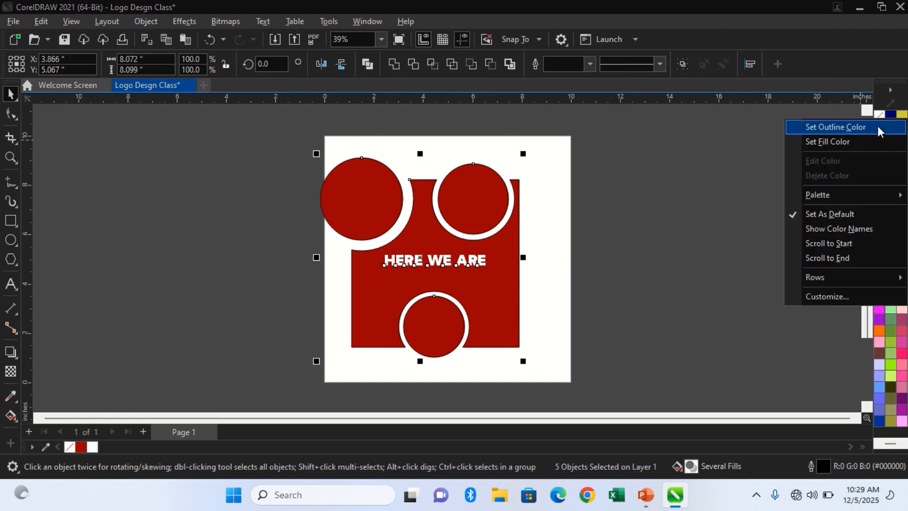
{"action": "left_click", "coordinate": [878, 126]}
{"action": "left_click", "coordinate": [835, 141]}
{"action": "key", "text": "ctrl+a"}
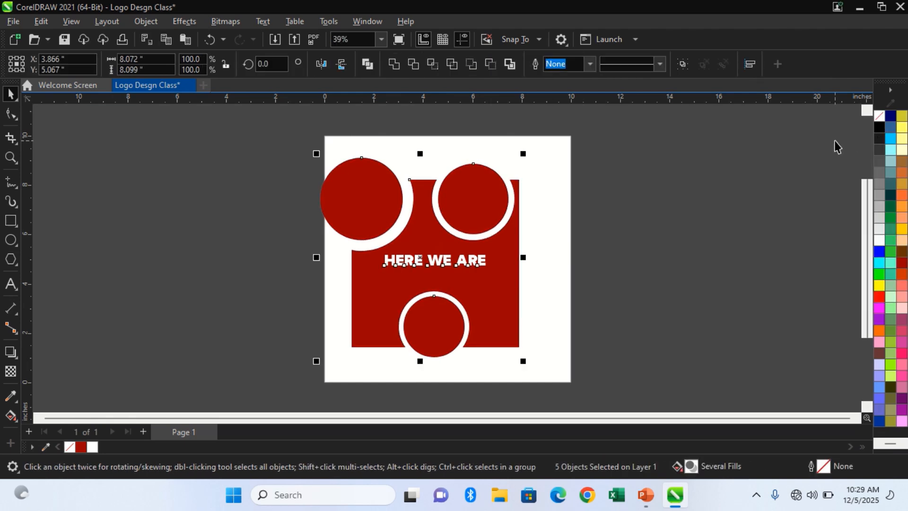
Export the design to the Desktop as a PNG named Logo Desgn Class.
{"action": "key", "text": "ctrl+e"}
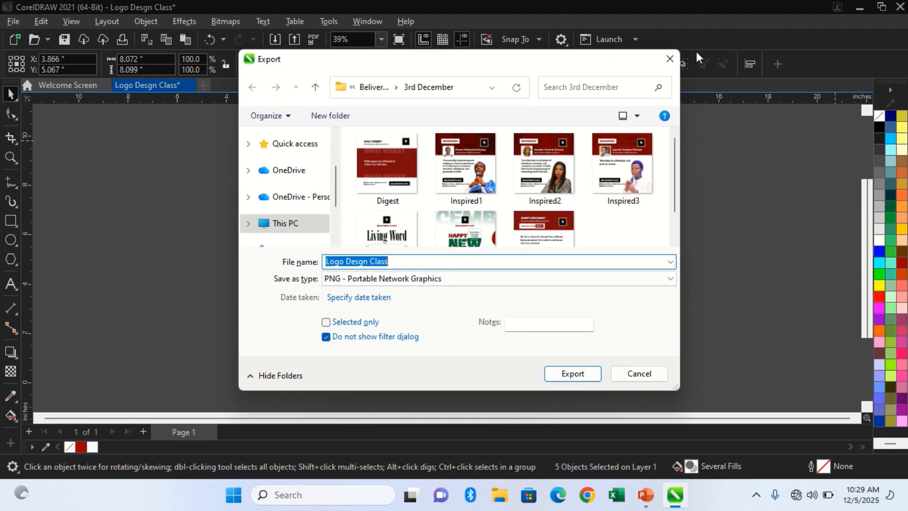
{"action": "left_click", "coordinate": [289, 164]}
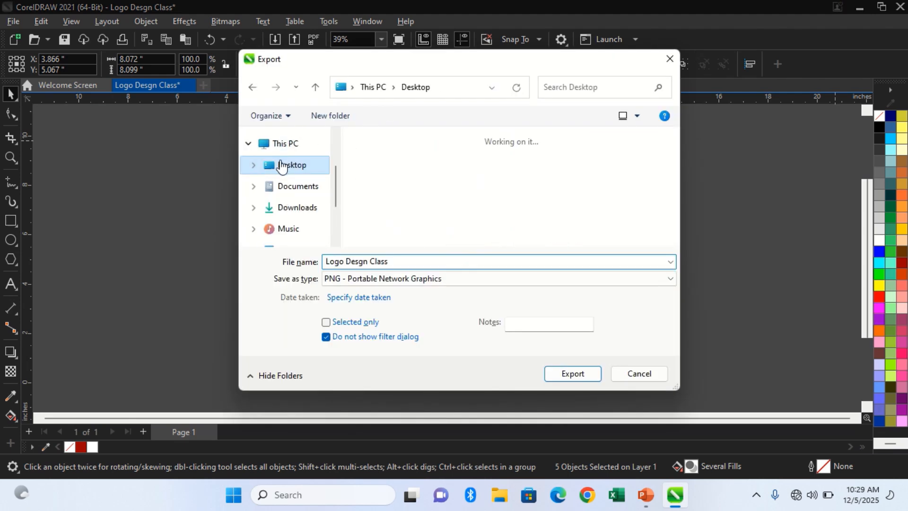
{"action": "left_click", "coordinate": [571, 374]}
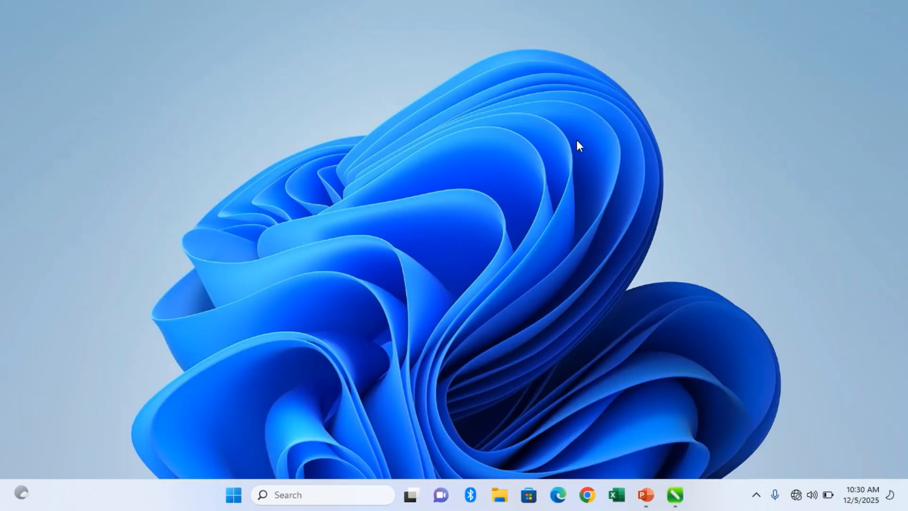
Switch to File Explorer, go to the Desktop folder and open the exported Logo Desgn Class image.
{"action": "right_click", "coordinate": [500, 495]}
{"action": "left_click", "coordinate": [496, 504]}
{"action": "left_click", "coordinate": [495, 504]}
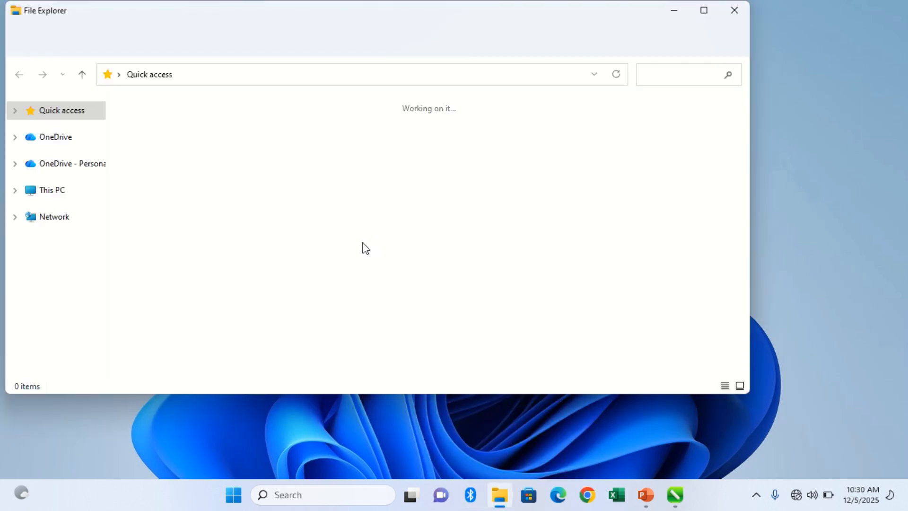
{"action": "left_click", "coordinate": [168, 142]}
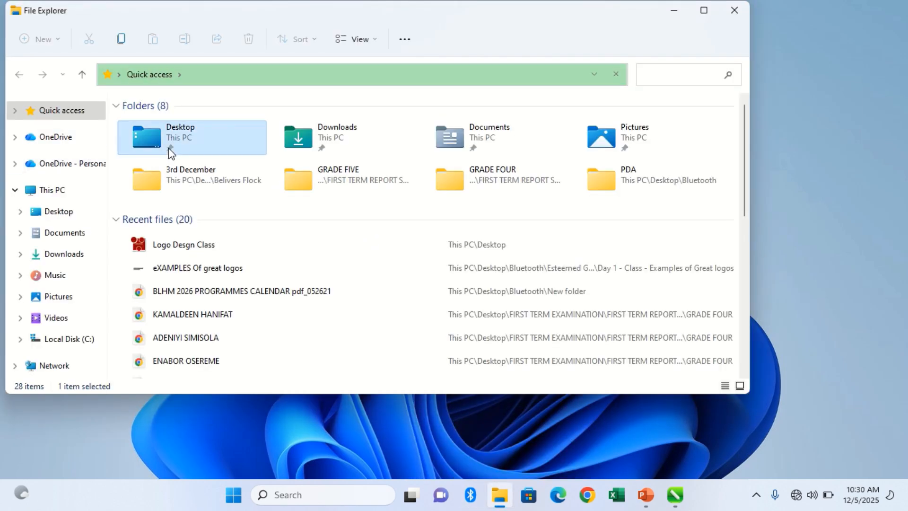
{"action": "right_click", "coordinate": [208, 145]}
{"action": "left_click", "coordinate": [201, 139]}
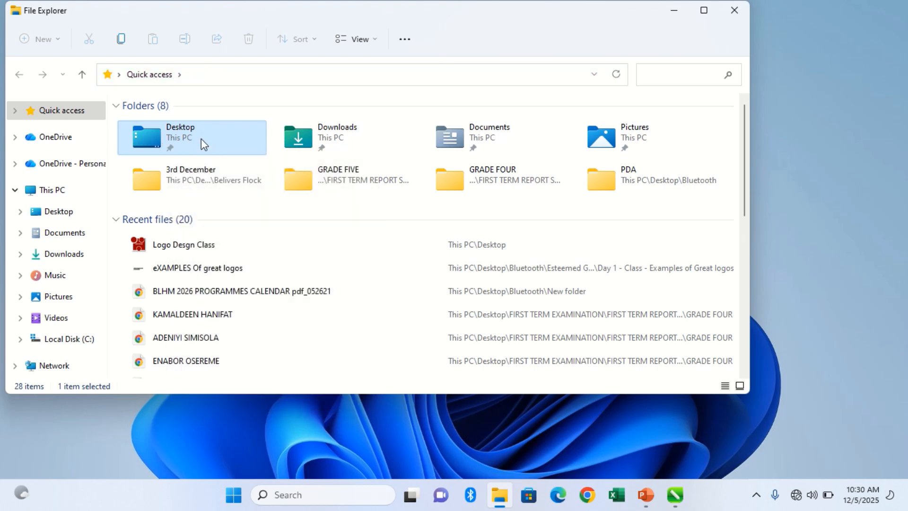
{"action": "double_click", "coordinate": [201, 138]}
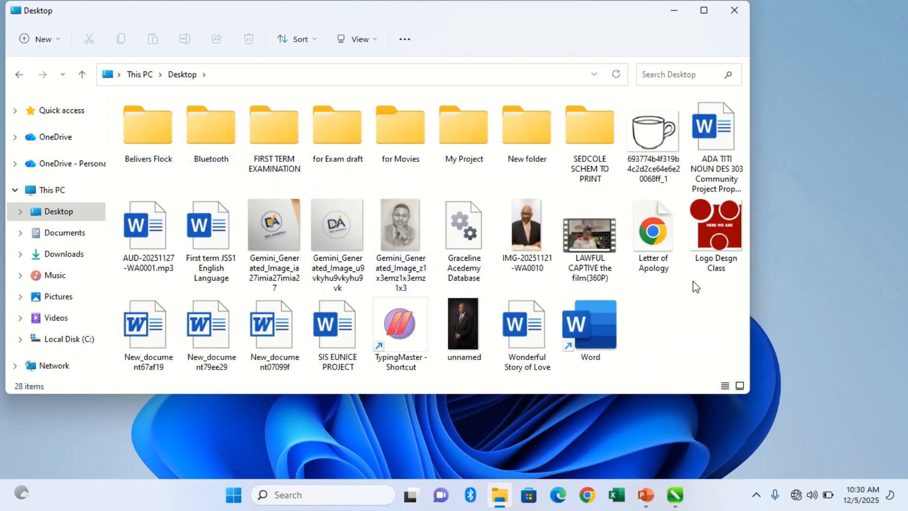
{"action": "left_click", "coordinate": [695, 239]}
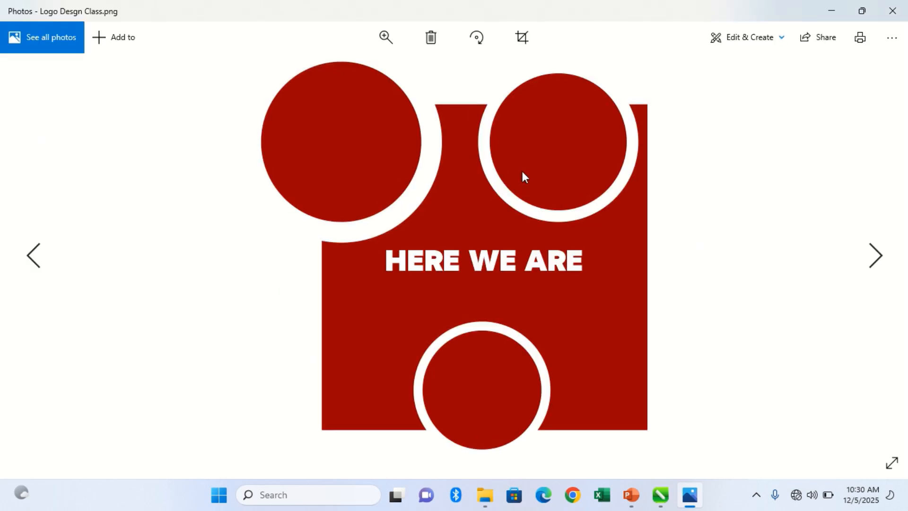
Zoom in to the maximum on the exported logo image to examine its edge quality.
{"action": "right_click", "coordinate": [518, 279]}
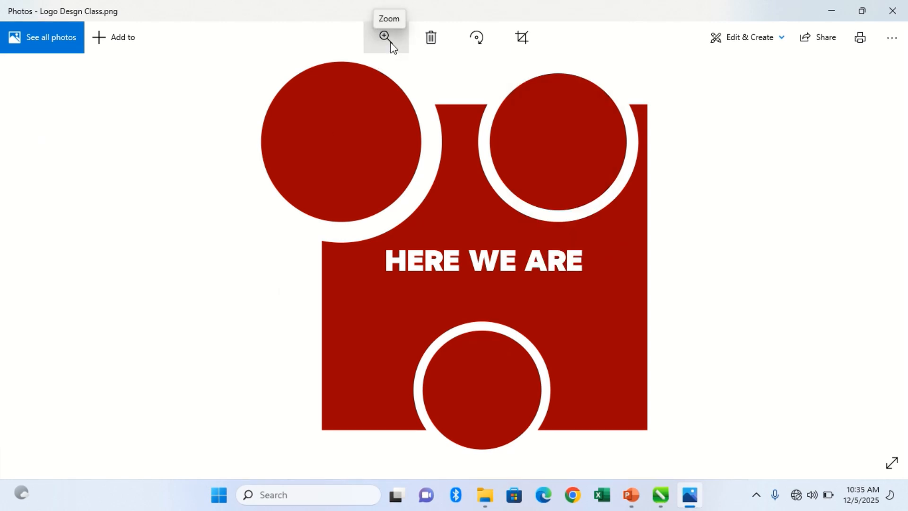
{"action": "left_click", "coordinate": [391, 45]}
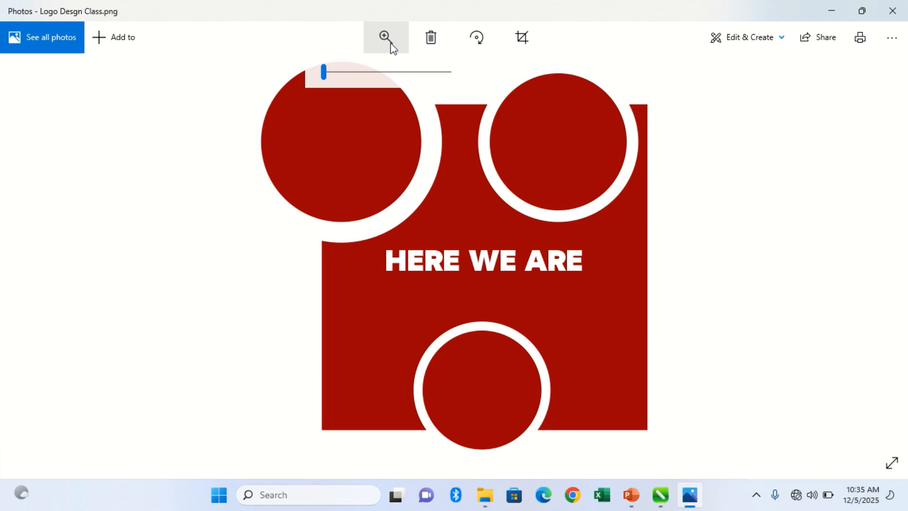
{"action": "left_click_drag", "start_coordinate": [391, 74], "coordinate": [462, 72]}
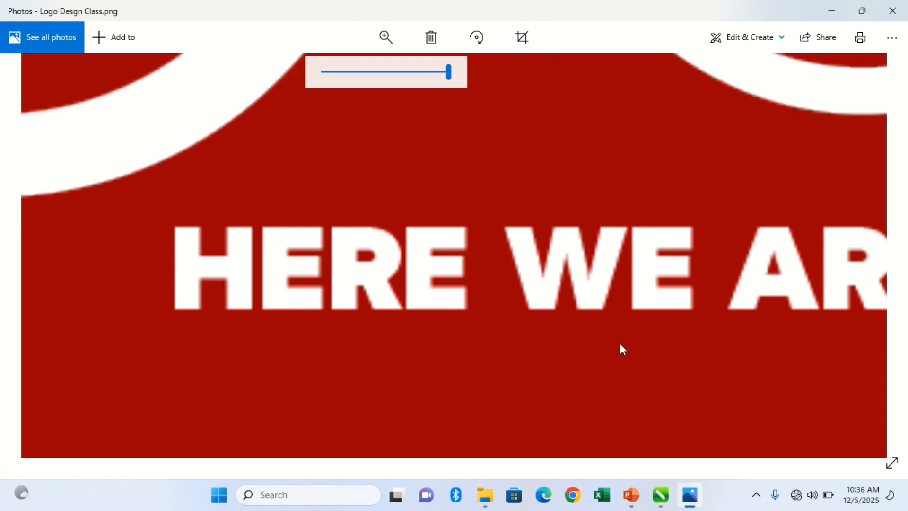
Switch to CorelDRAW, cut the selected logo objects and close the Logo Desgn Class document without saving changes.
{"action": "left_click", "coordinate": [665, 504]}
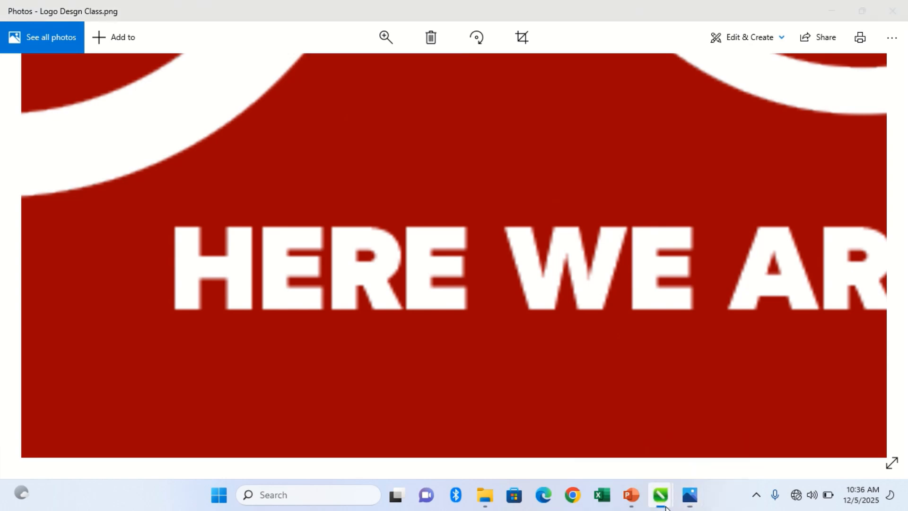
{"action": "right_click", "coordinate": [666, 508]}
{"action": "left_click", "coordinate": [666, 509]}
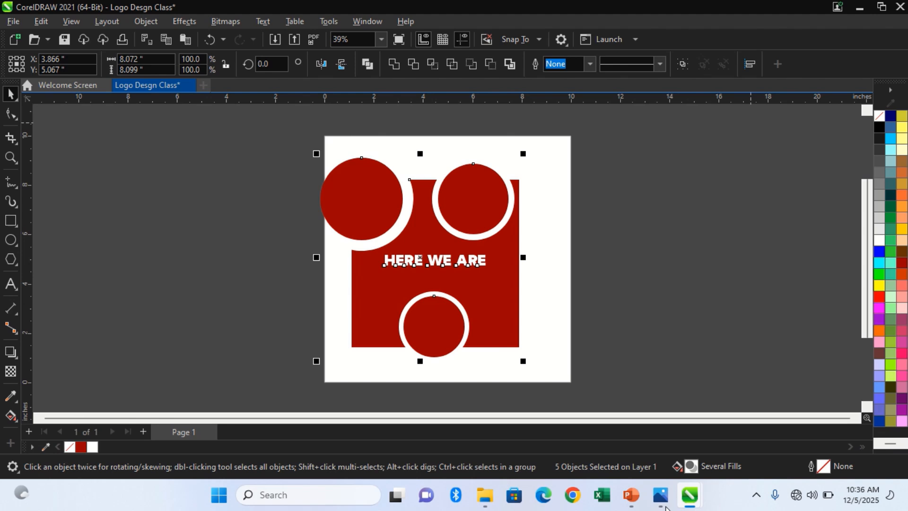
{"action": "key", "text": "Delete"}
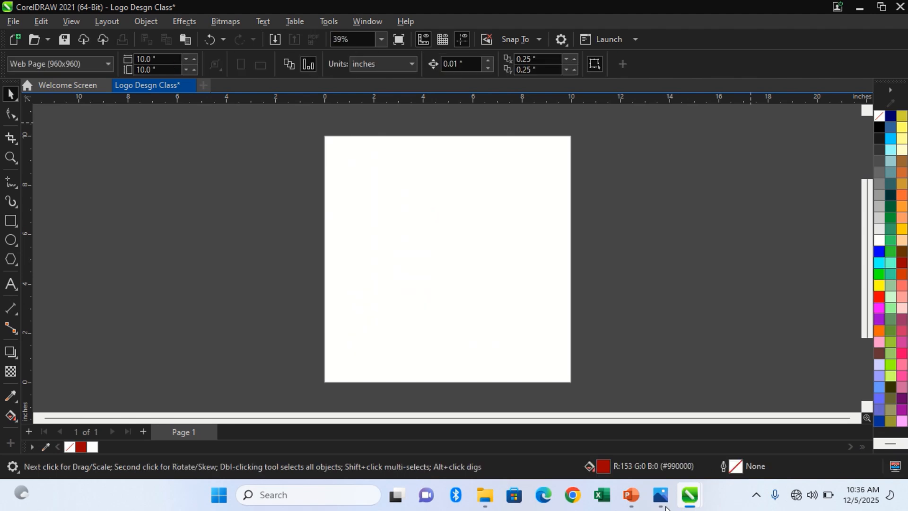
{"action": "left_click", "coordinate": [190, 86]}
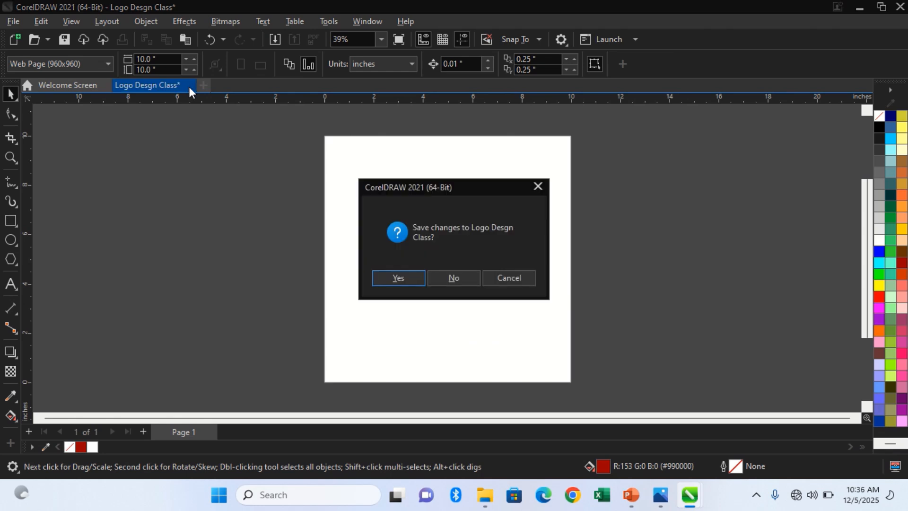
{"action": "left_click", "coordinate": [475, 280]}
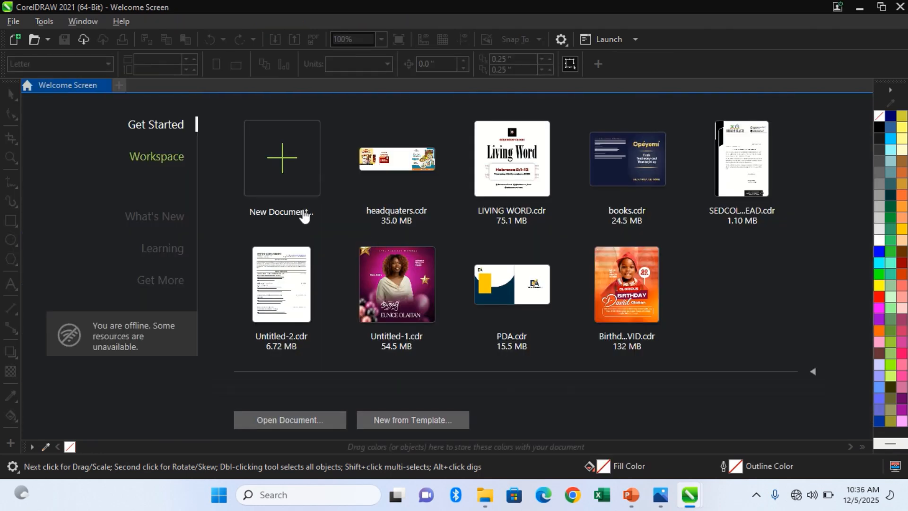
{"action": "left_click", "coordinate": [284, 173]}
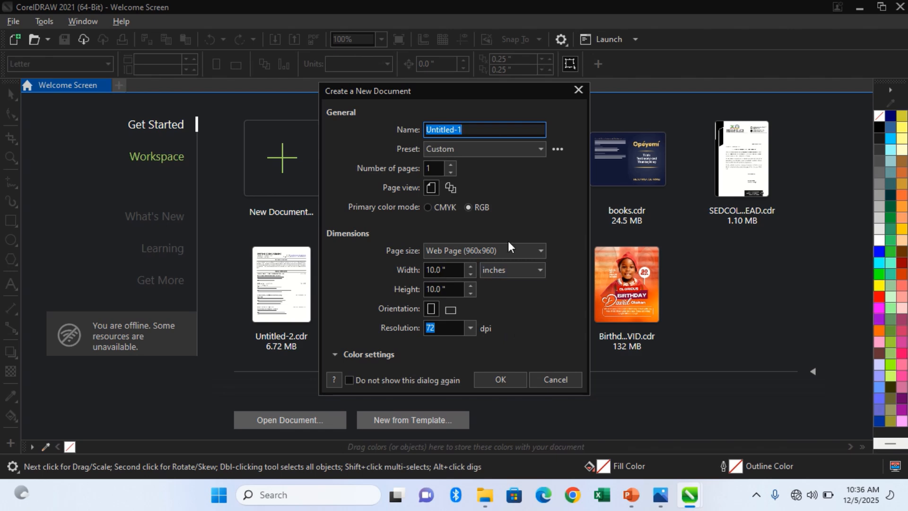
{"action": "key", "text": "Return"}
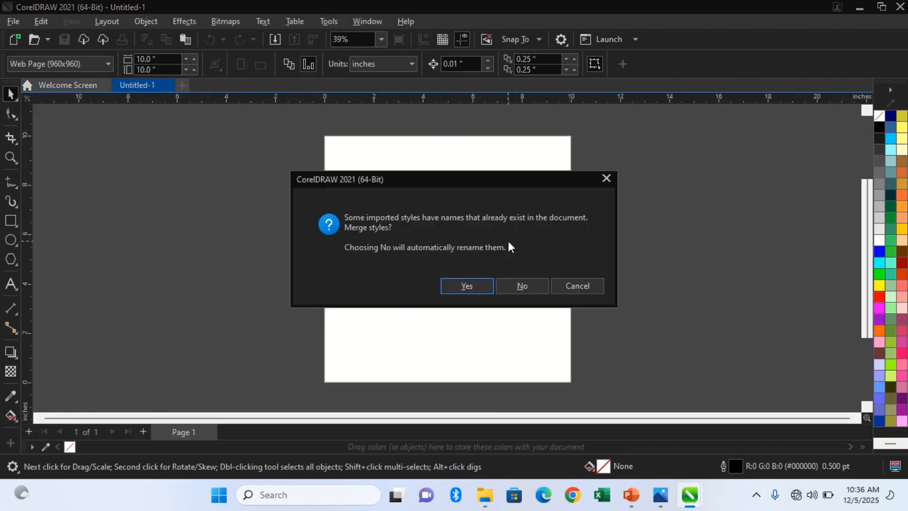
{"action": "left_click", "coordinate": [483, 285]}
{"action": "key", "text": "ctrl+z"}
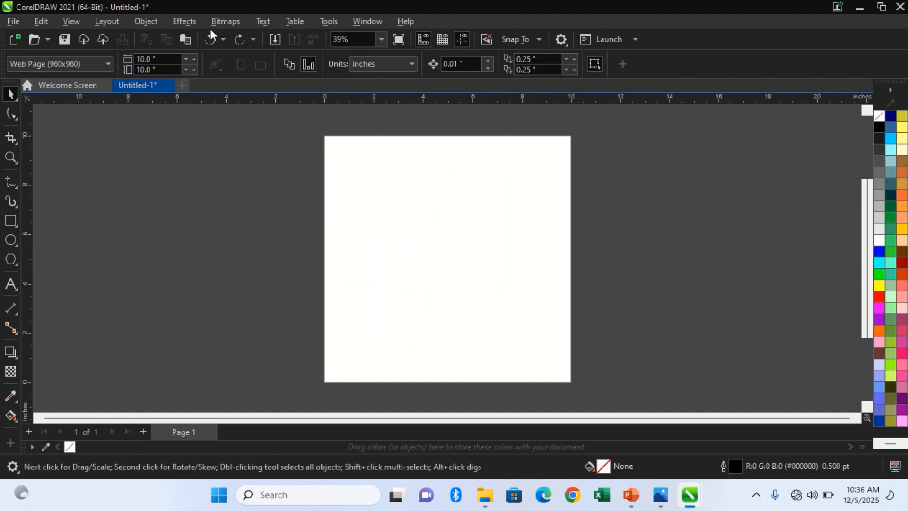
{"action": "left_click", "coordinate": [171, 86]}
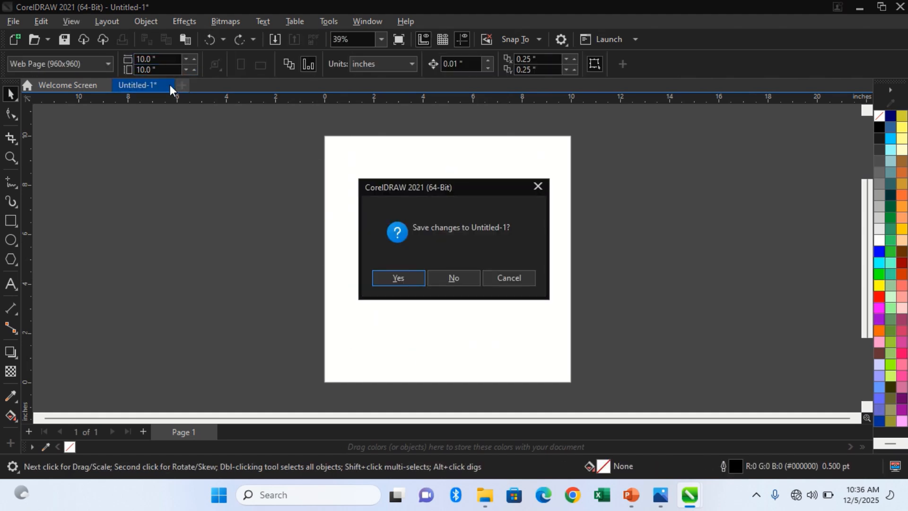
{"action": "left_click", "coordinate": [462, 278]}
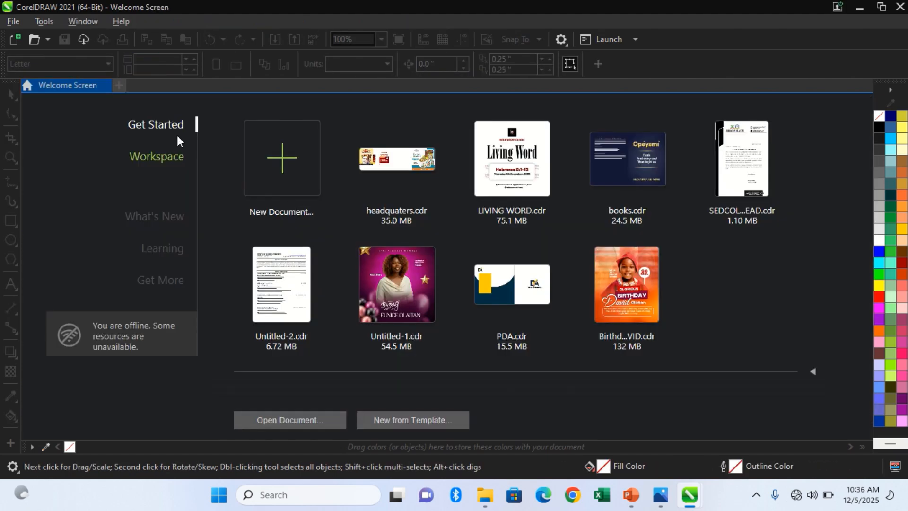
Create a new 10 by 10 inch RGB document at 300 dpi and paste the logo into it, merging the styles.
{"action": "left_click", "coordinate": [253, 156]}
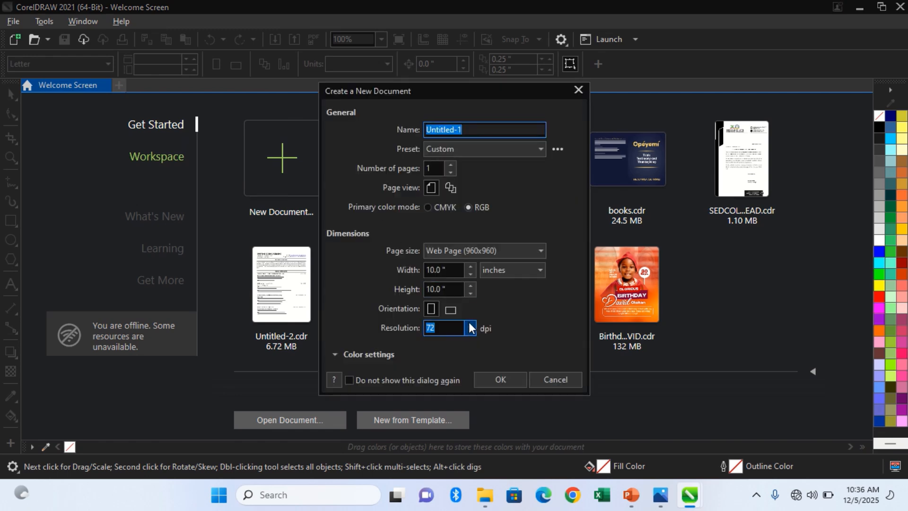
{"action": "left_click", "coordinate": [471, 327]}
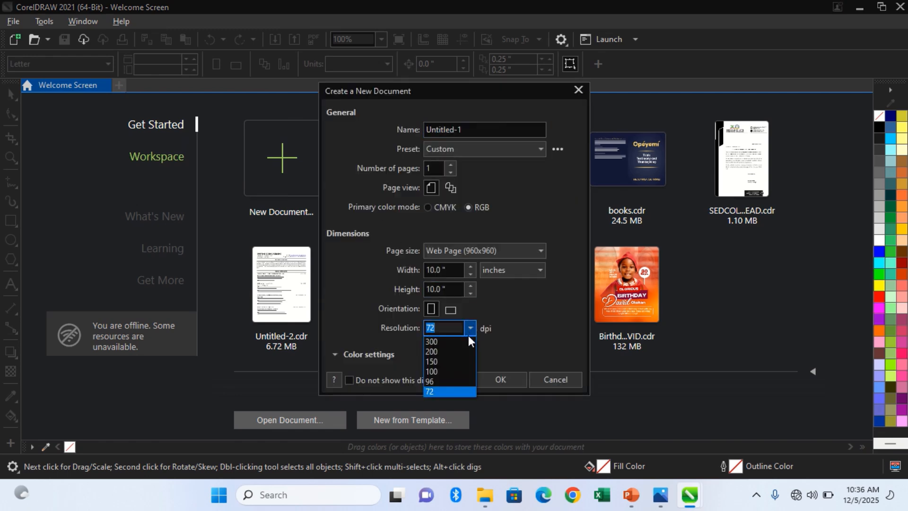
{"action": "left_click", "coordinate": [467, 344]}
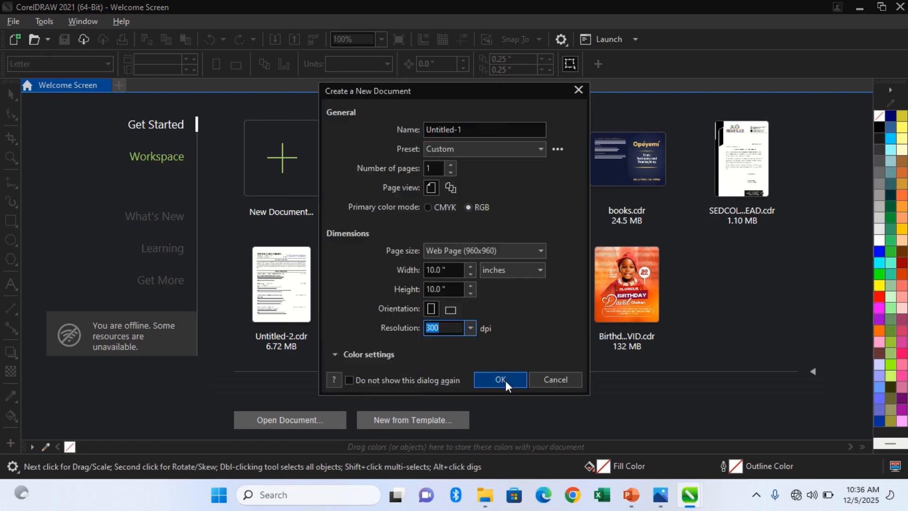
{"action": "left_click", "coordinate": [504, 380]}
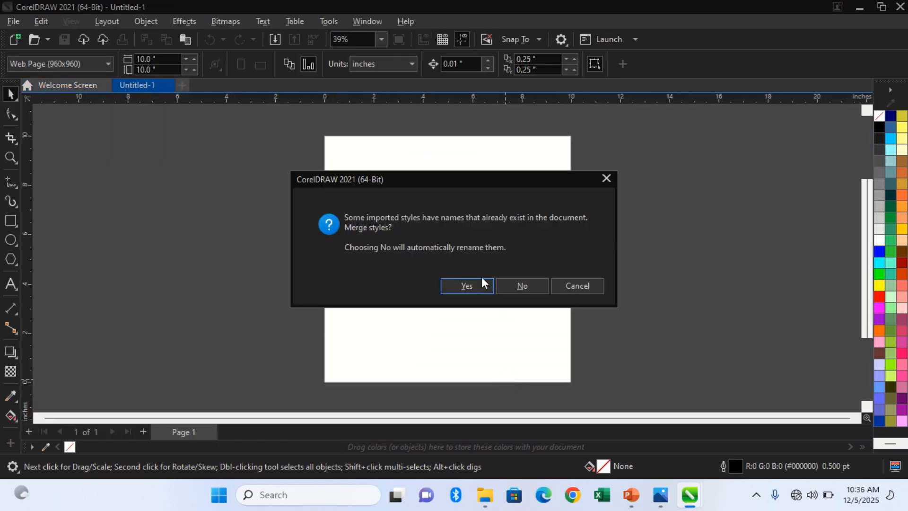
{"action": "left_click", "coordinate": [481, 280]}
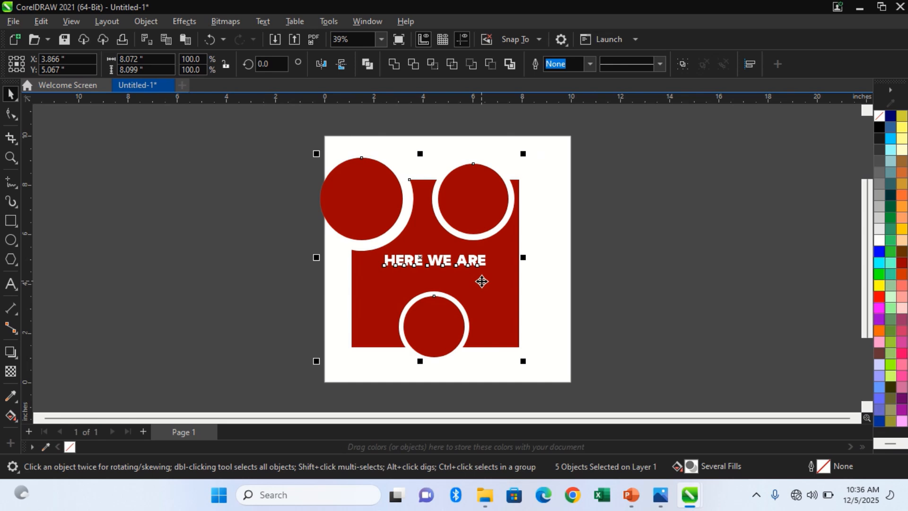
Export the design to the Desktop as a PNG named Logo Desgn Class1.
{"action": "key", "text": "ctrl+e"}
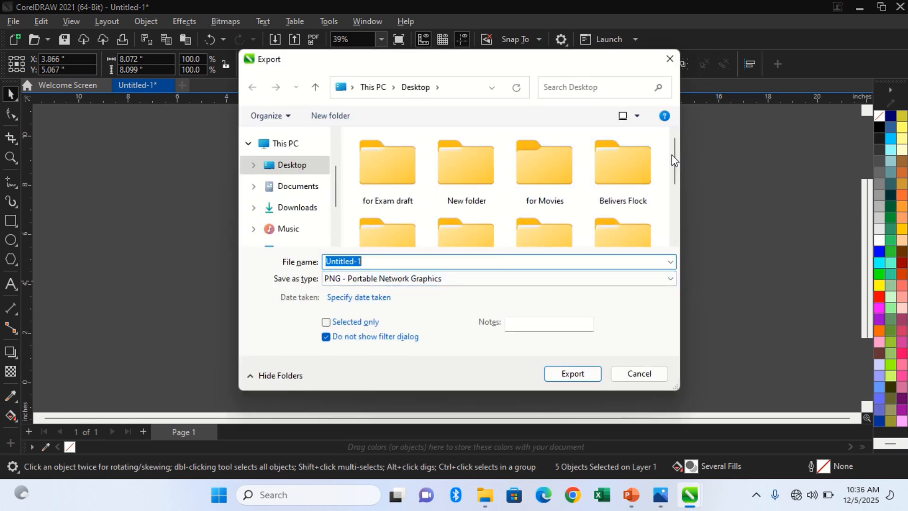
{"action": "left_click_drag", "start_coordinate": [675, 157], "coordinate": [690, 228]}
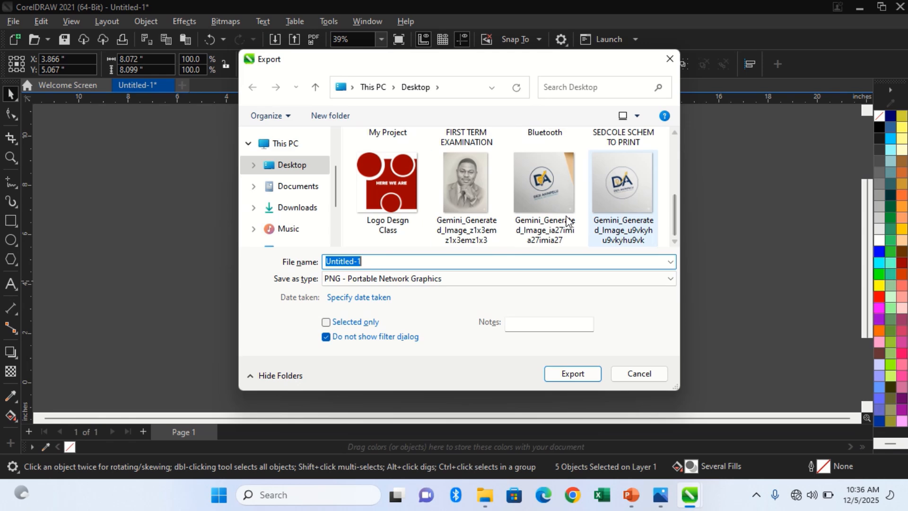
{"action": "left_click", "coordinate": [410, 223]}
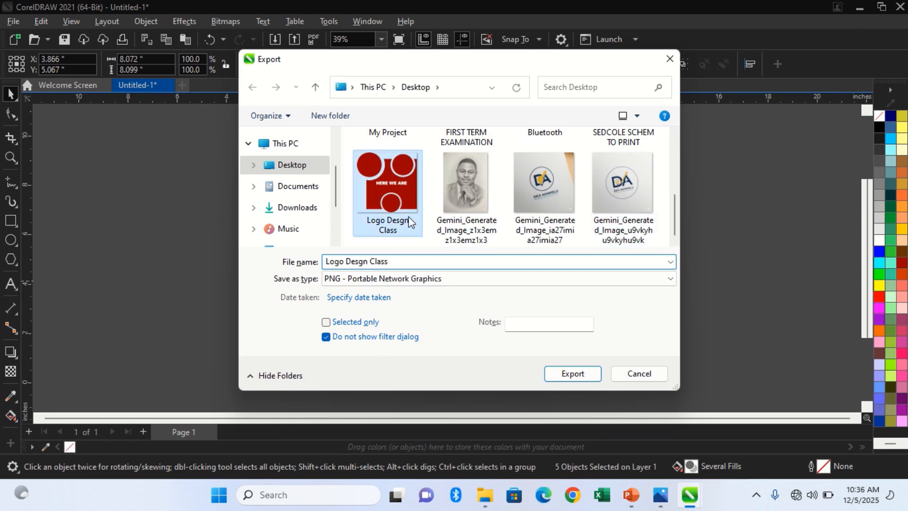
{"action": "left_click", "coordinate": [410, 260]}
{"action": "type", "text": "1"}
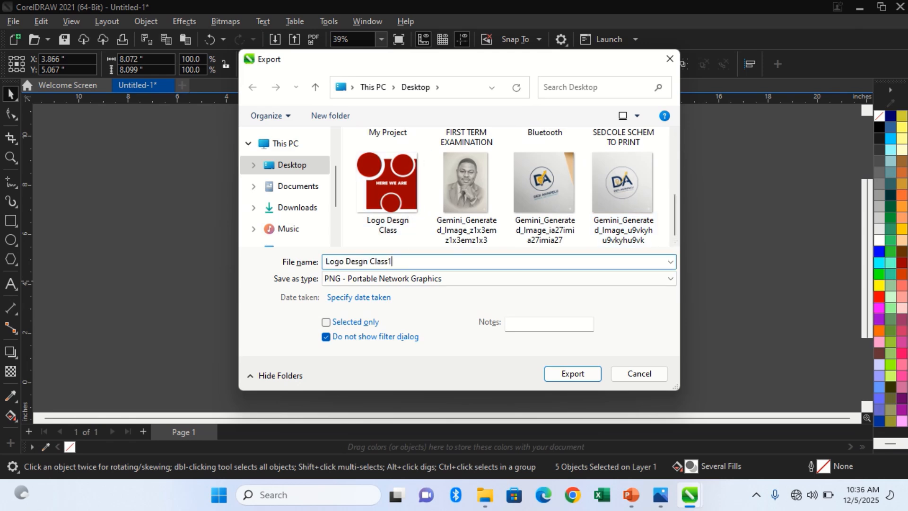
{"action": "left_click", "coordinate": [577, 373]}
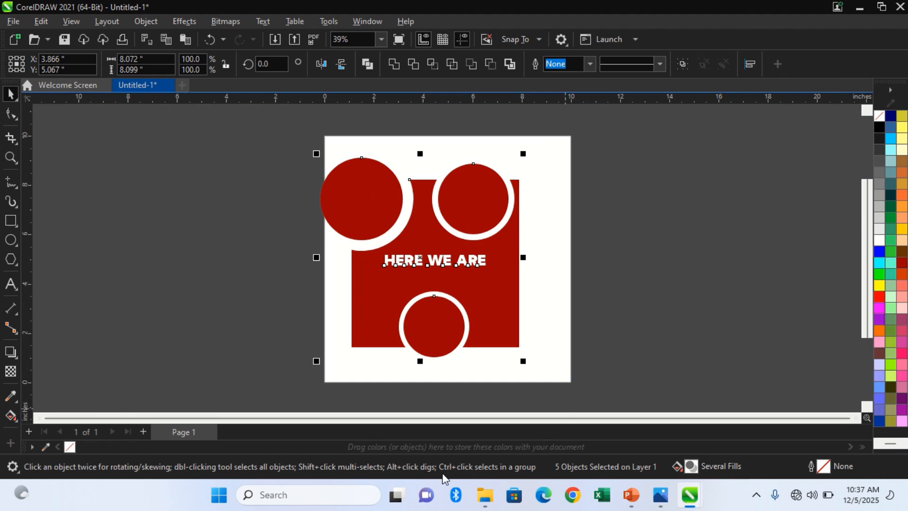
Switch to File Explorer, open the Logo Desgn Class1 image from the Desktop and zoom in on its lettering.
{"action": "left_click", "coordinate": [484, 495]}
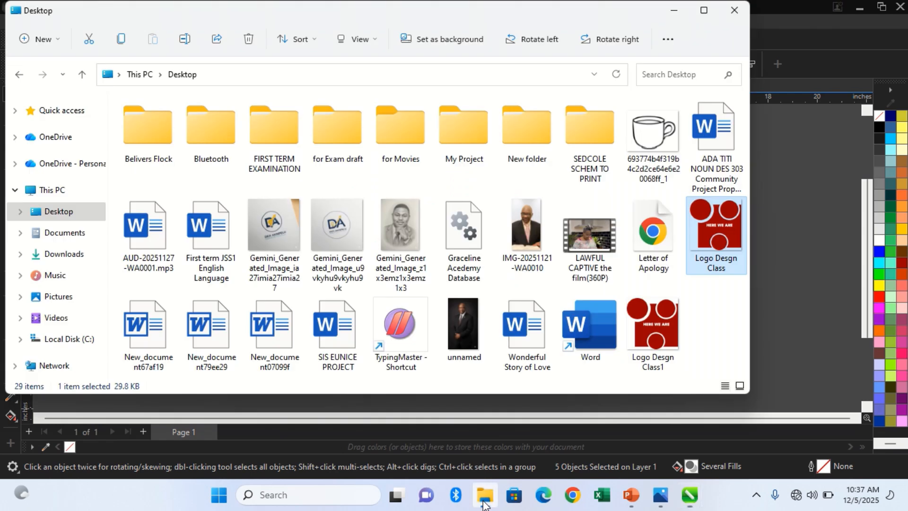
{"action": "double_click", "coordinate": [655, 343]}
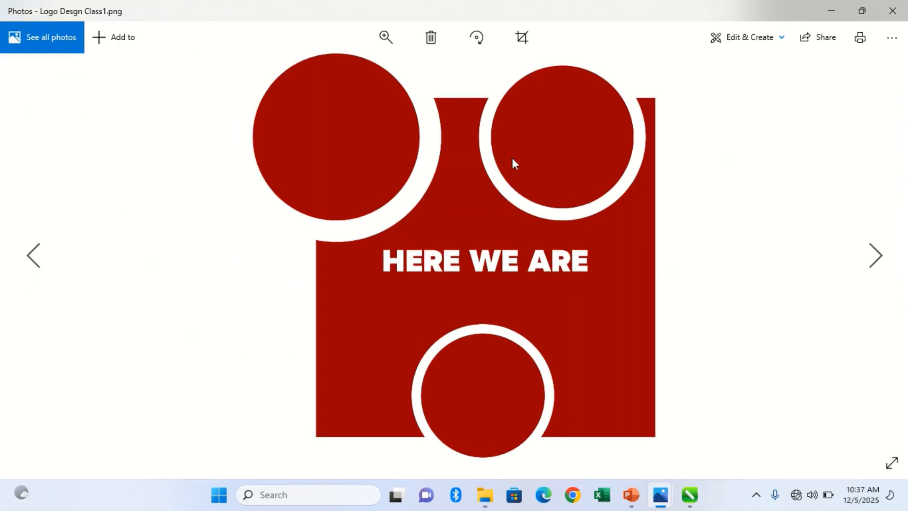
{"action": "left_click", "coordinate": [393, 47]}
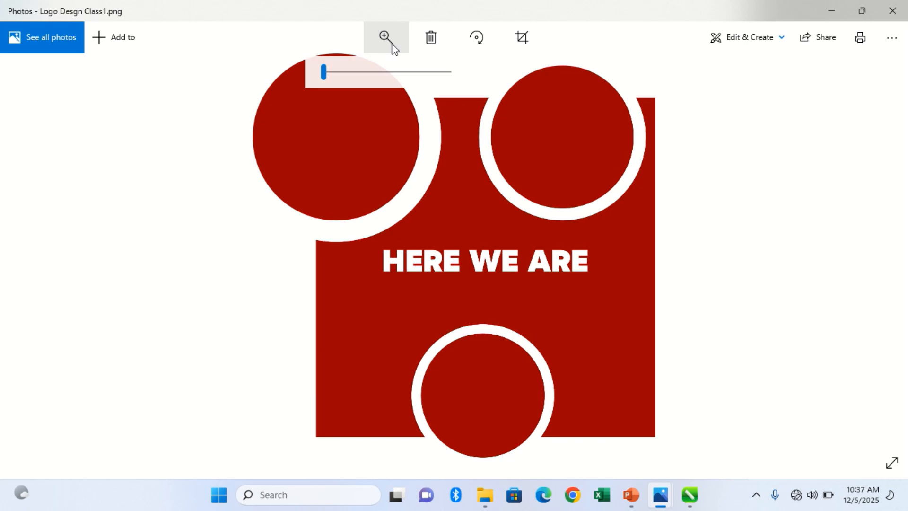
{"action": "left_click_drag", "start_coordinate": [330, 76], "coordinate": [398, 88]}
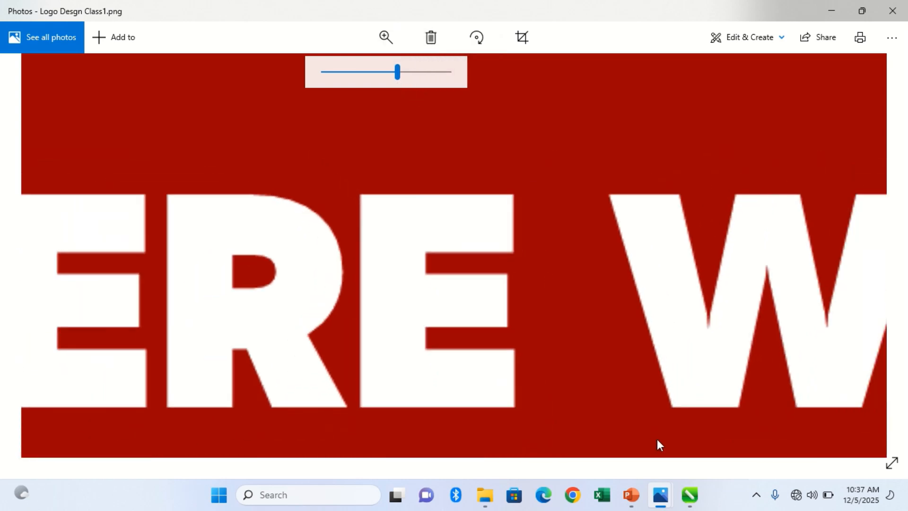
Compare the edge quality of the enlarged Logo Desgn Class and Logo Desgn Class1 images by switching between their Photos windows.
{"action": "mouse_move", "coordinate": [689, 497]}
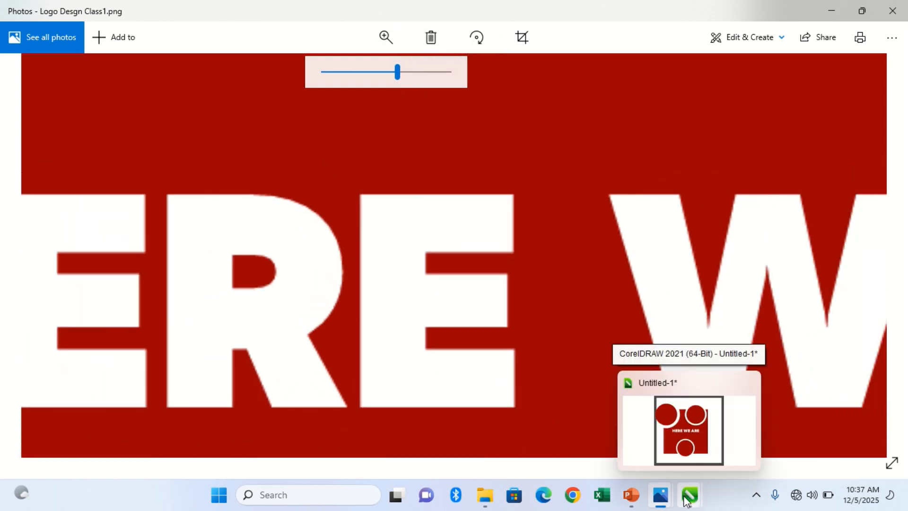
{"action": "mouse_move", "coordinate": [661, 495]}
{"action": "left_click", "coordinate": [694, 470]}
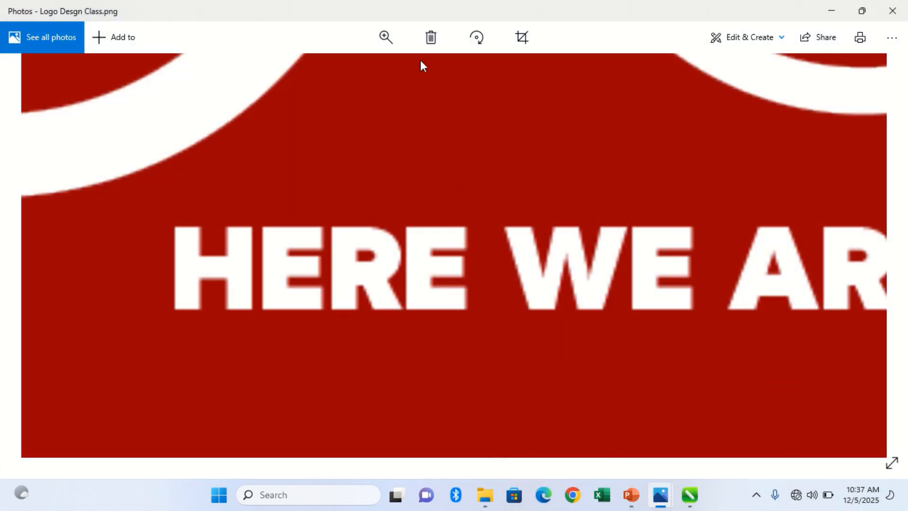
{"action": "left_click", "coordinate": [386, 37]}
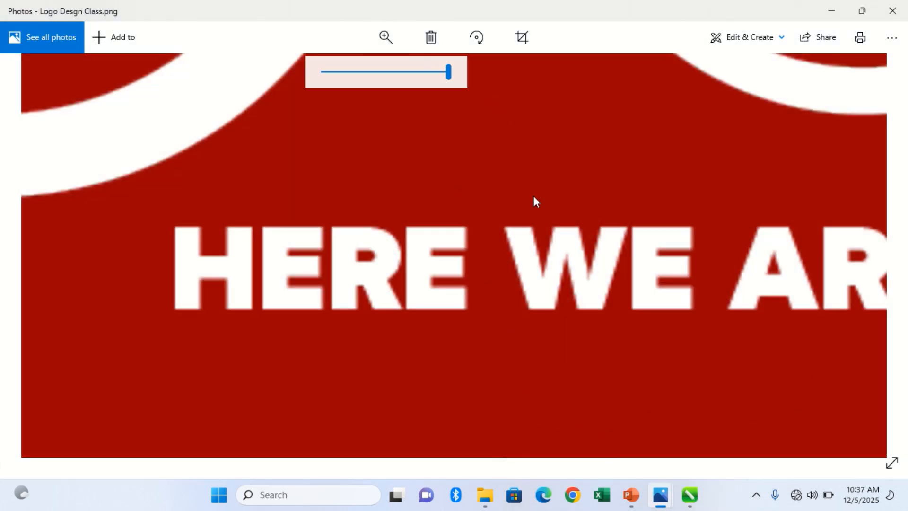
{"action": "mouse_move", "coordinate": [661, 495]}
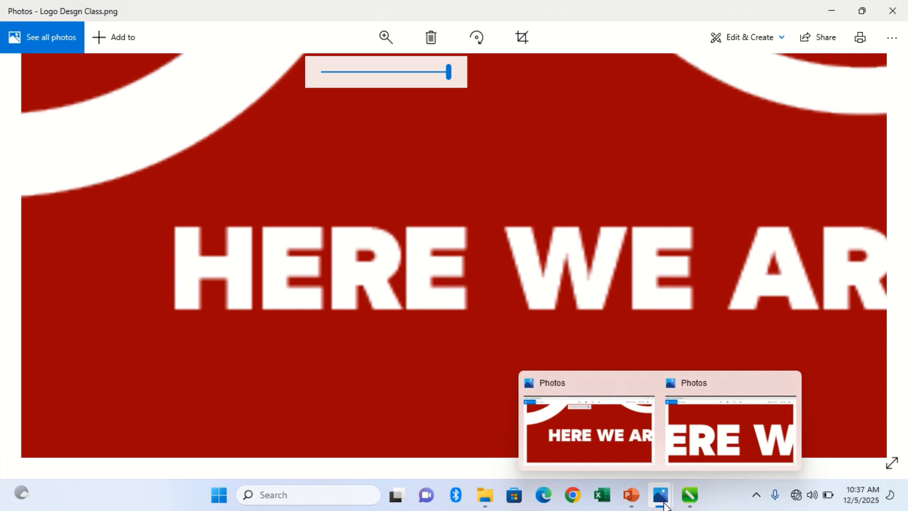
{"action": "left_click", "coordinate": [708, 436]}
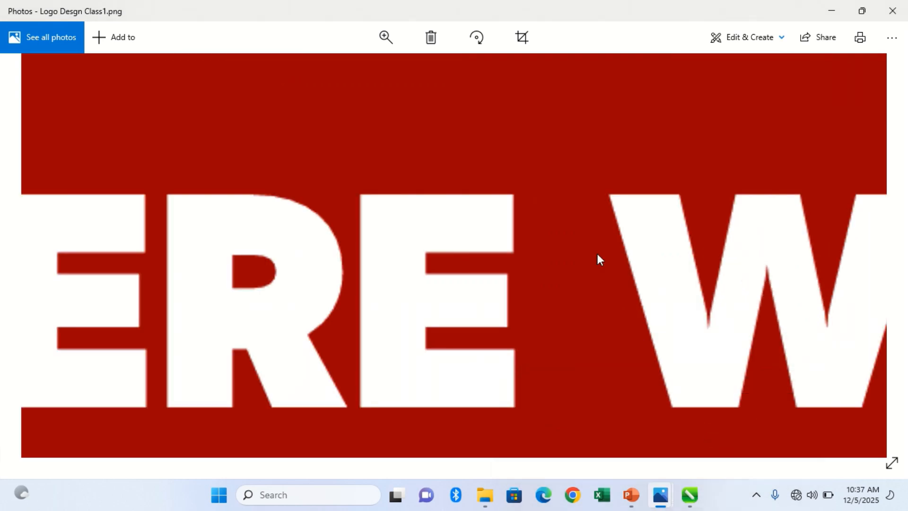
Zoom the Logo Desgn Class1 image all the way out to view the whole logo.
{"action": "left_click", "coordinate": [390, 32]}
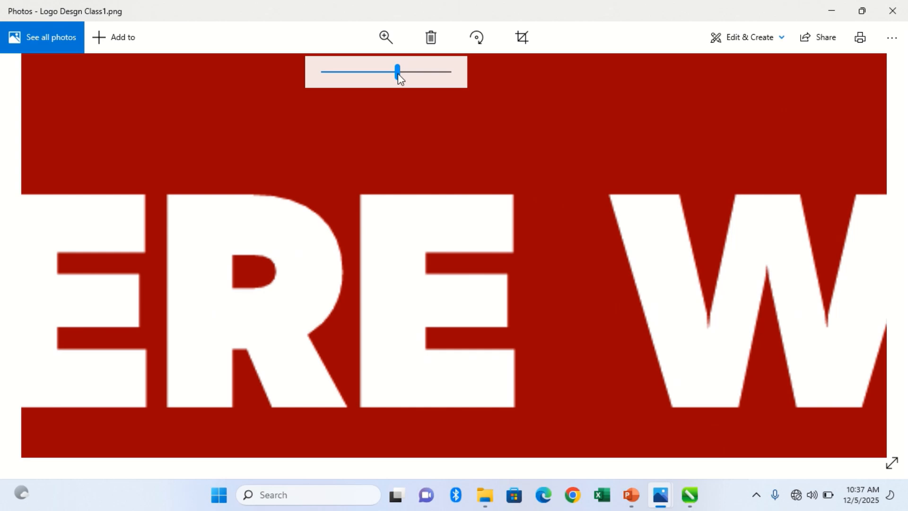
{"action": "mouse_move", "coordinate": [398, 73]}
{"action": "left_mouse_down"}
{"action": "mouse_move", "coordinate": [438, 84]}
{"action": "mouse_move", "coordinate": [476, 80]}
{"action": "mouse_move", "coordinate": [387, 76]}
{"action": "left_mouse_up"}
{"action": "left_click_drag", "start_coordinate": [367, 78], "coordinate": [320, 83]}
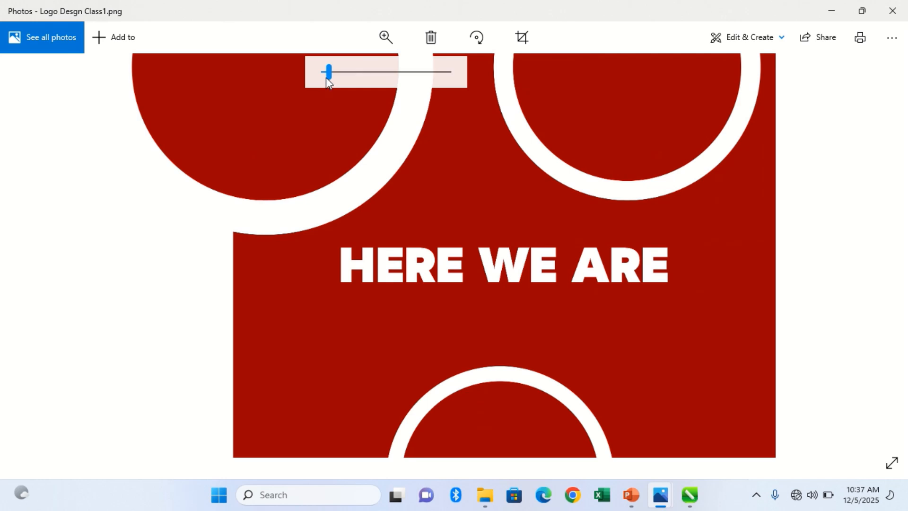
{"action": "left_click_drag", "start_coordinate": [325, 77], "coordinate": [316, 81]}
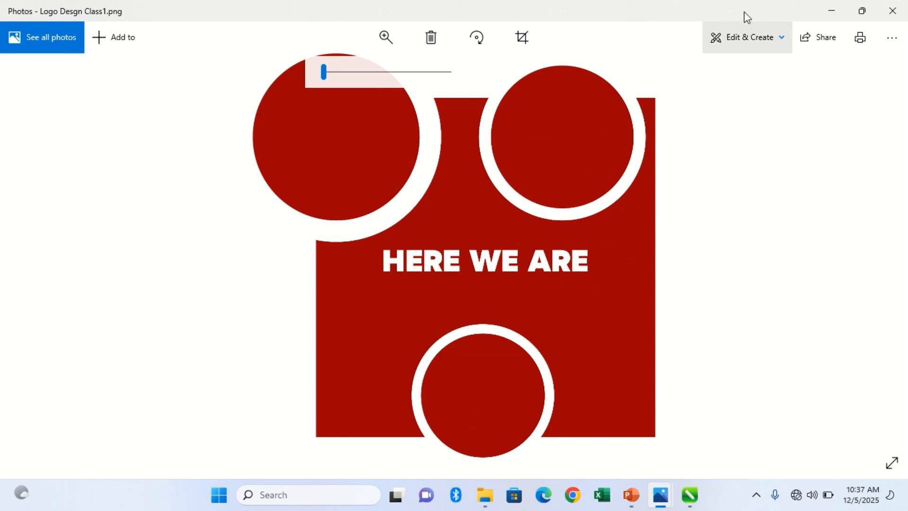
Close the Logo Desgn Class1 image and switch back to the logo document in CorelDRAW.
{"action": "right_click", "coordinate": [902, 8]}
{"action": "mouse_move", "coordinate": [791, 4]}
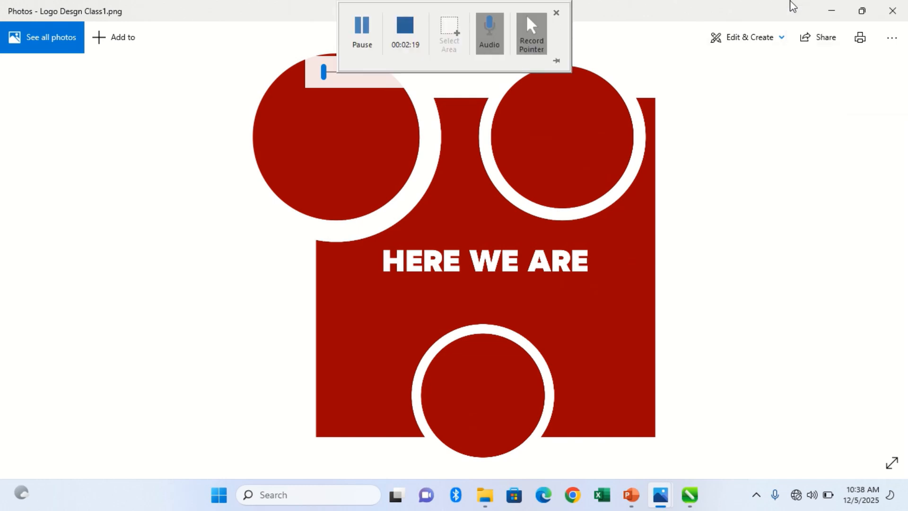
{"action": "left_click", "coordinate": [892, 10]}
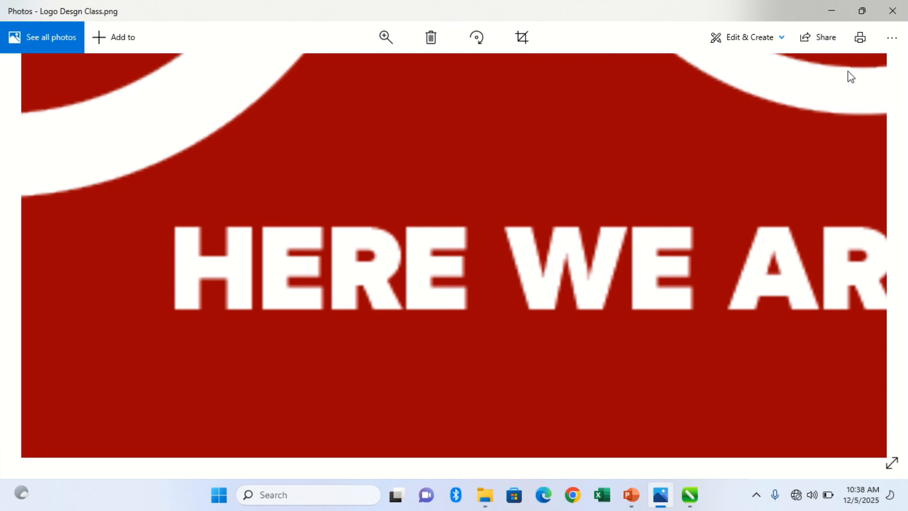
{"action": "left_click", "coordinate": [688, 495]}
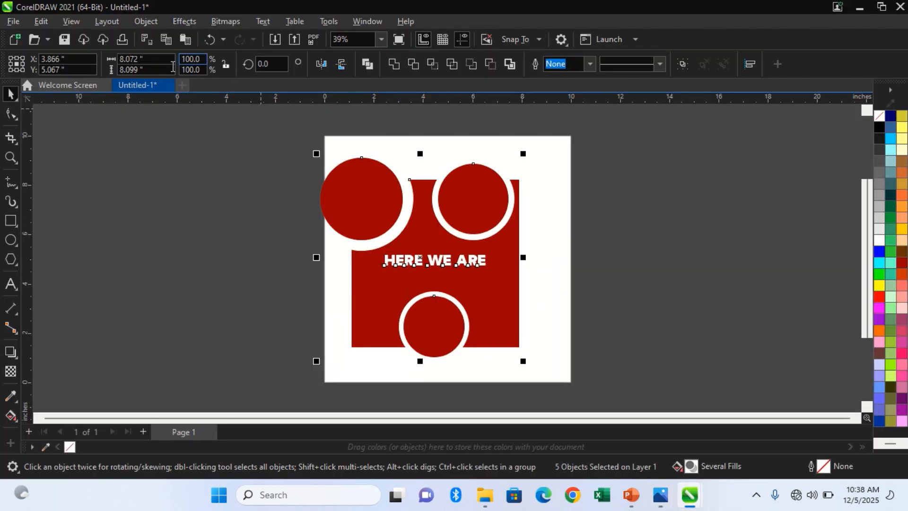
Close the Untitled-1 document without saving and create a 10 by 10 inch RGB document at 300 dpi named Logo desgn.
{"action": "left_click", "coordinate": [168, 85]}
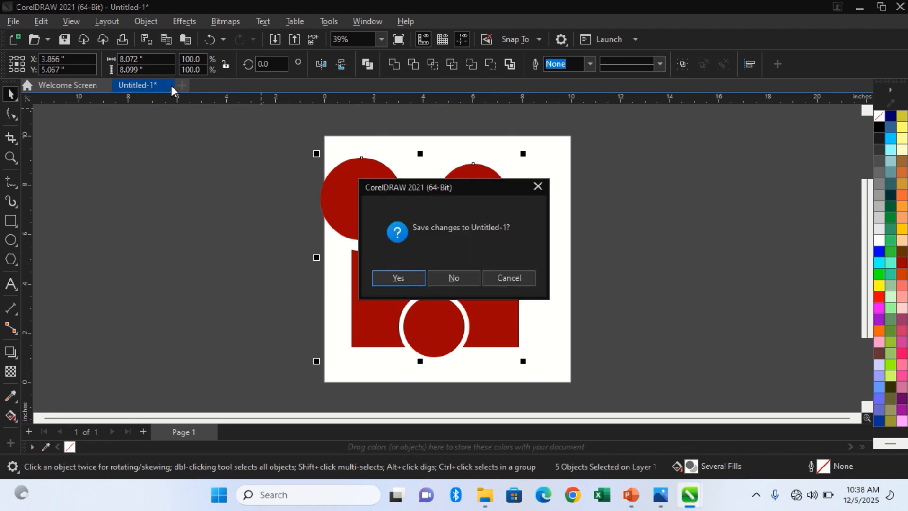
{"action": "left_click", "coordinate": [459, 278]}
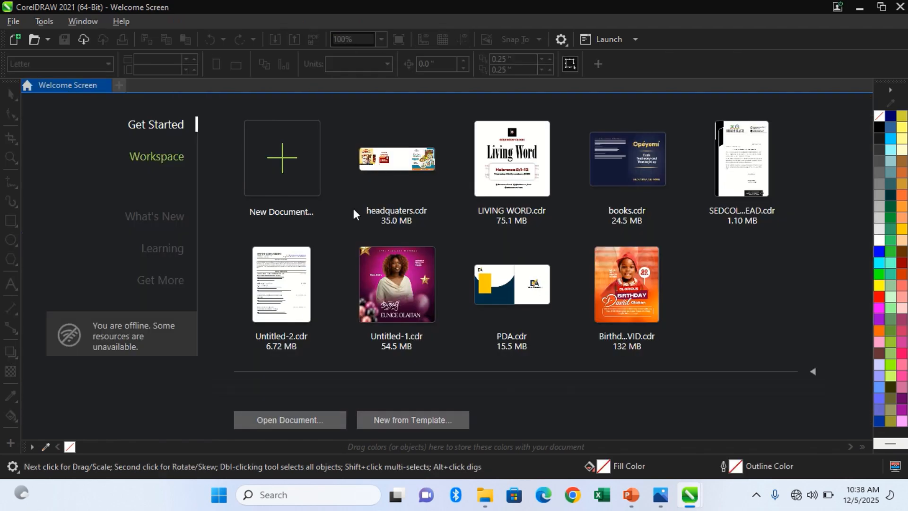
{"action": "left_click", "coordinate": [304, 175]}
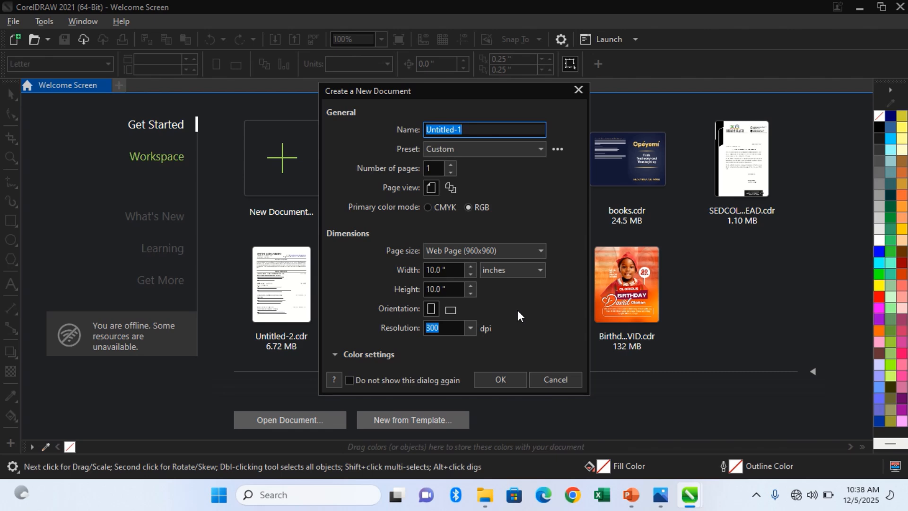
{"action": "type", "text": "Lo"}
{"action": "key", "text": "BackSpace"}
{"action": "key", "text": "BackSpace"}
{"action": "type", "text": "L"}
{"action": "key", "text": "BackSpace"}
{"action": "type", "text": "Logog"}
{"action": "key", "text": "BackSpace"}
{"action": "type", "text": "desgn"}
{"action": "key", "text": "Return"}
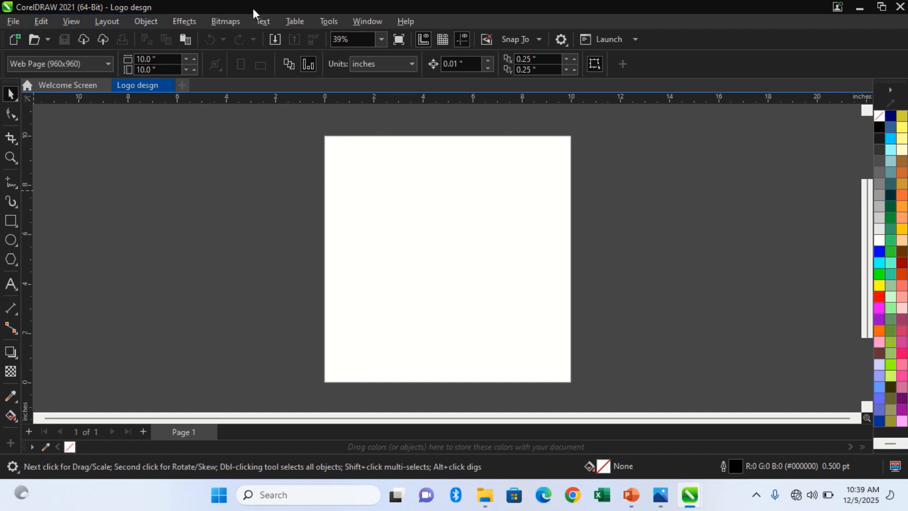
{"action": "mouse_move", "coordinate": [352, 10]}
{"action": "left_click", "coordinate": [18, 26]}
{"action": "left_click", "coordinate": [19, 22]}
{"action": "left_click", "coordinate": [25, 22]}
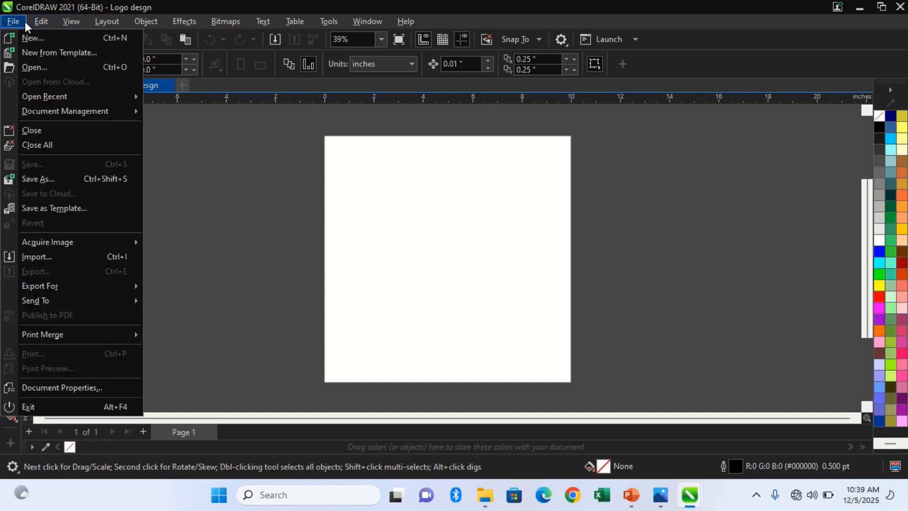
{"action": "mouse_move", "coordinate": [38, 17]}
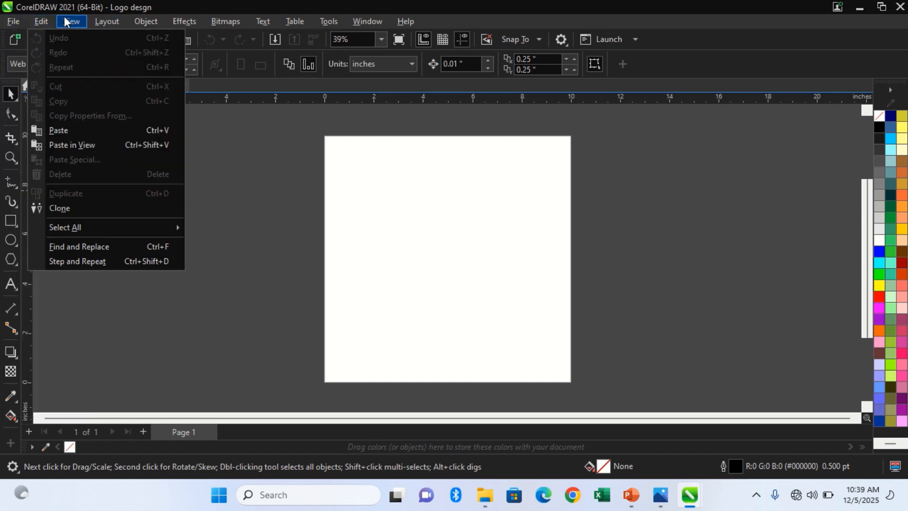
{"action": "mouse_move", "coordinate": [75, 19]}
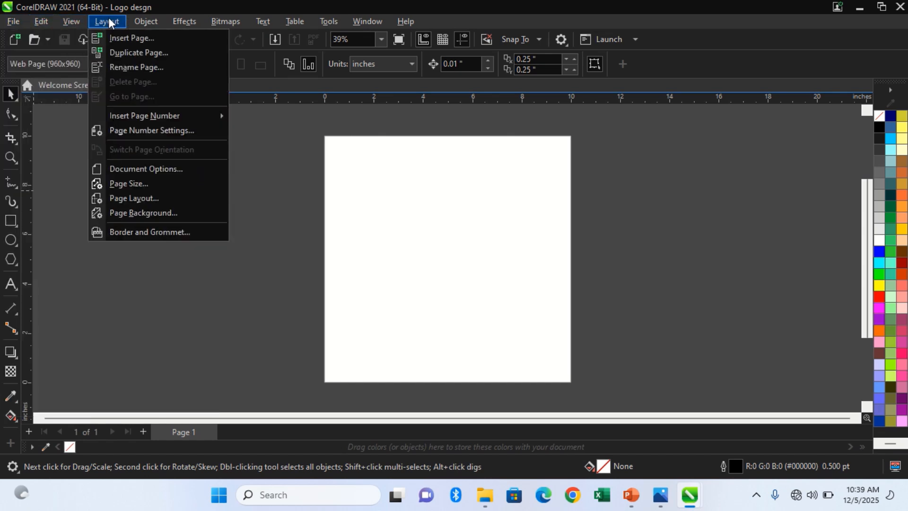
{"action": "mouse_move", "coordinate": [149, 19]}
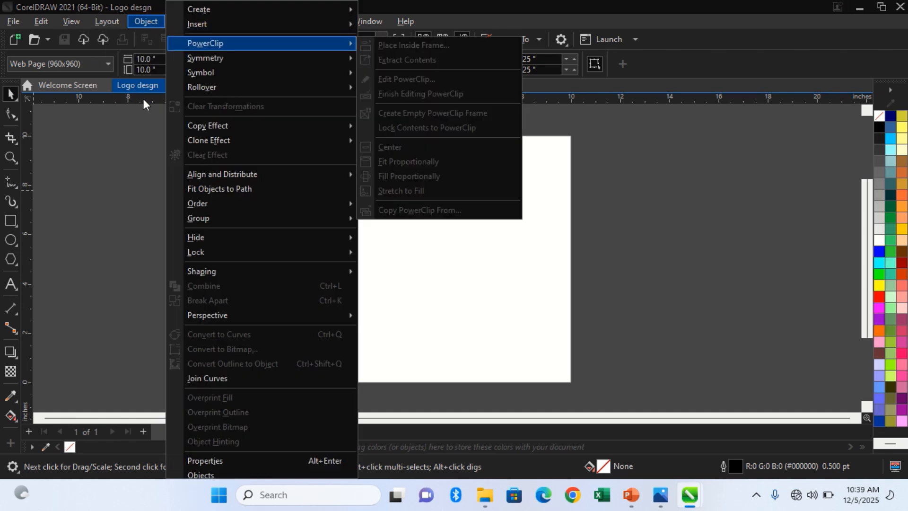
{"action": "right_click", "coordinate": [120, 150]}
{"action": "right_click", "coordinate": [111, 150]}
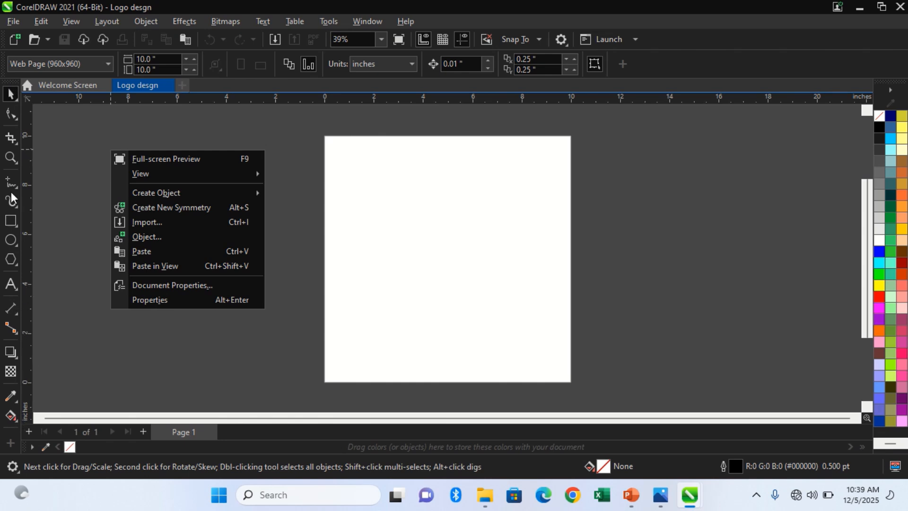
{"action": "left_click", "coordinate": [89, 146]}
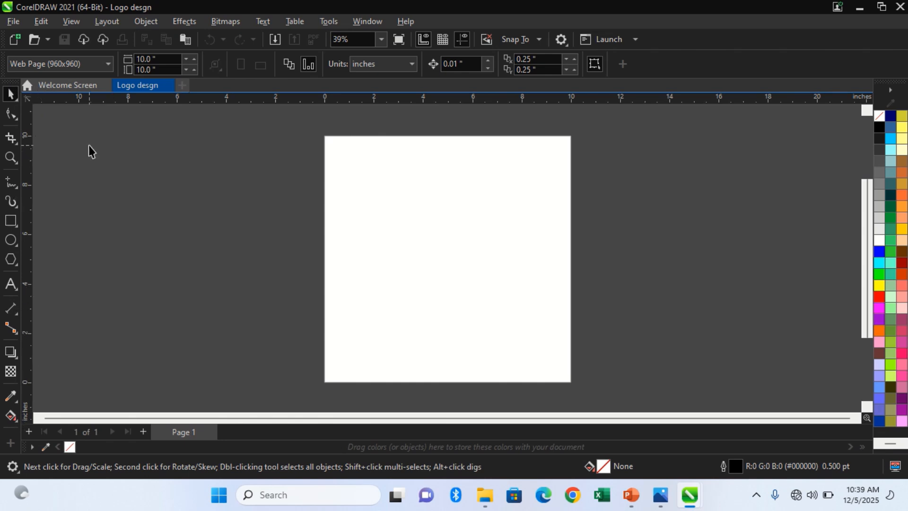
Hide the Toolbox from the workspace and display it again.
{"action": "right_click", "coordinate": [89, 146]}
{"action": "mouse_move", "coordinate": [118, 166]}
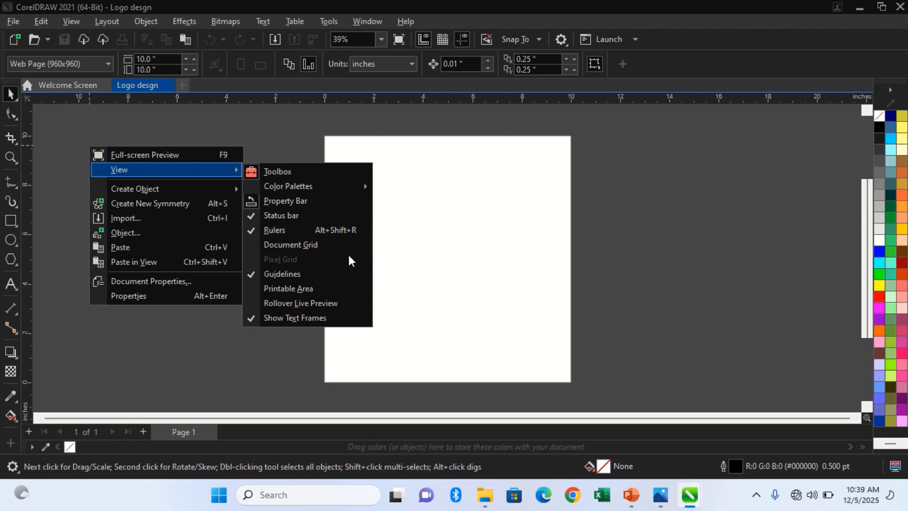
{"action": "left_click", "coordinate": [332, 174]}
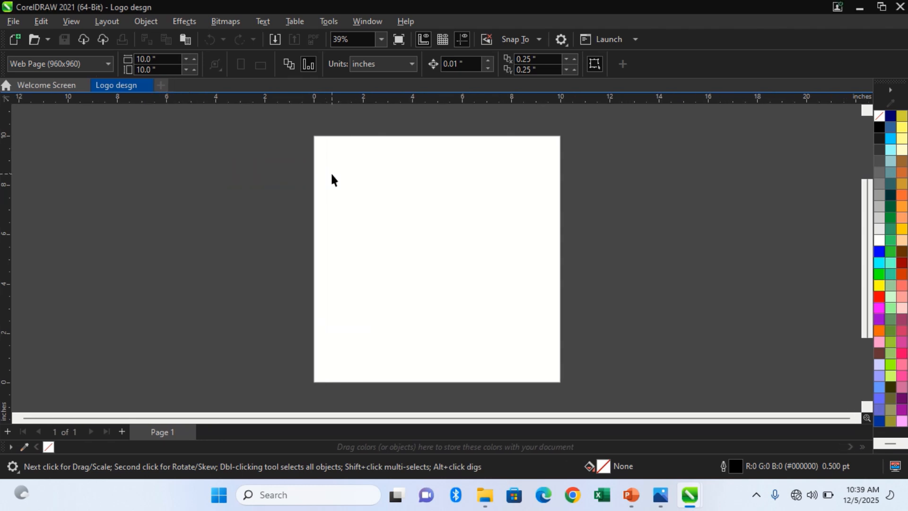
{"action": "right_click", "coordinate": [286, 157]}
{"action": "mouse_move", "coordinate": [409, 181]}
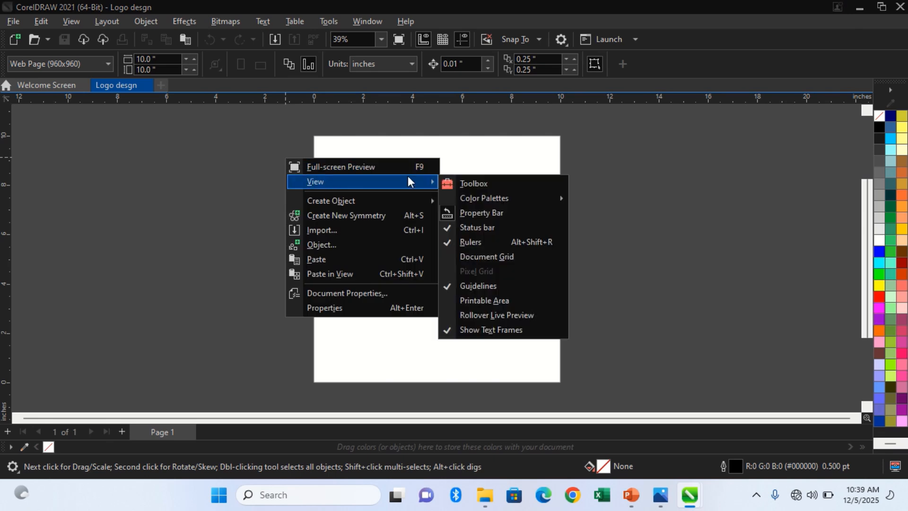
{"action": "left_click", "coordinate": [447, 181]}
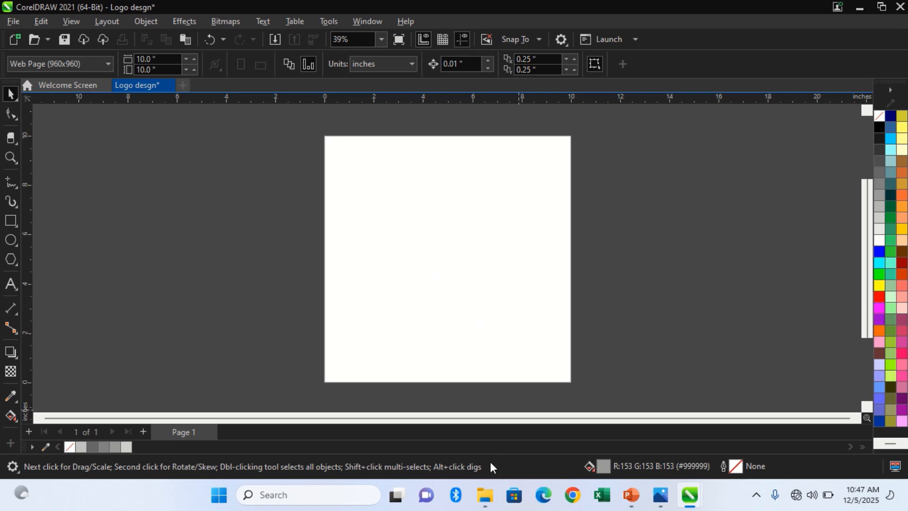
Copy the selected Gemini-generated DA logo image from the Desktop folder in File Explorer and paste it into the Logo desgn document in CorelDRAW.
{"action": "right_click", "coordinate": [482, 502]}
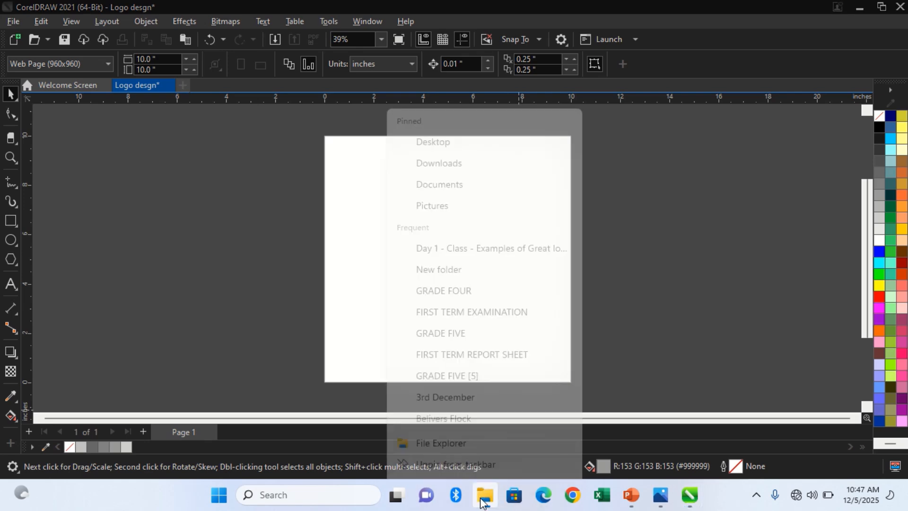
{"action": "left_click", "coordinate": [482, 502]}
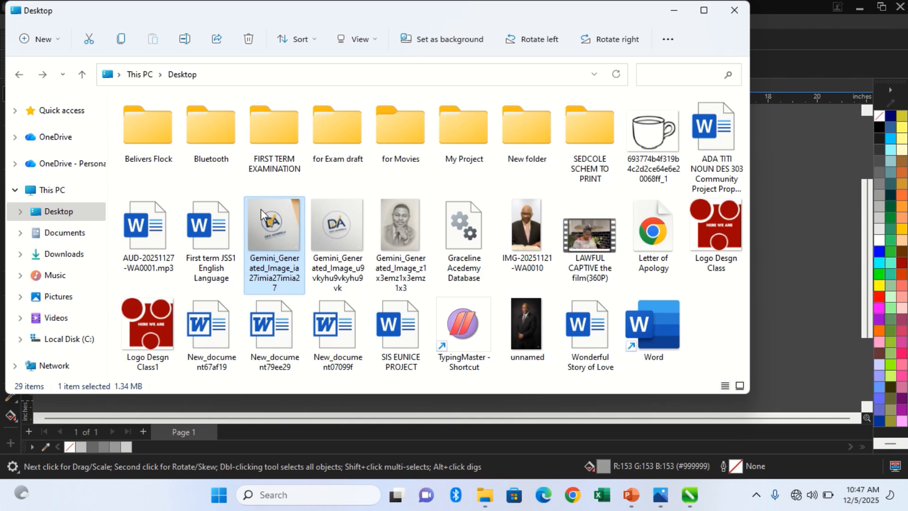
{"action": "left_click", "coordinate": [674, 11]}
{"action": "key", "text": "ctrl+v"}
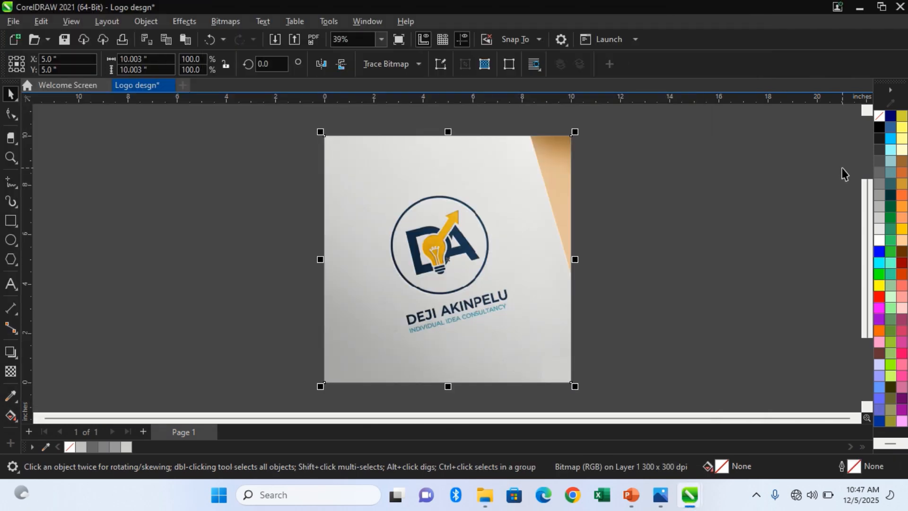
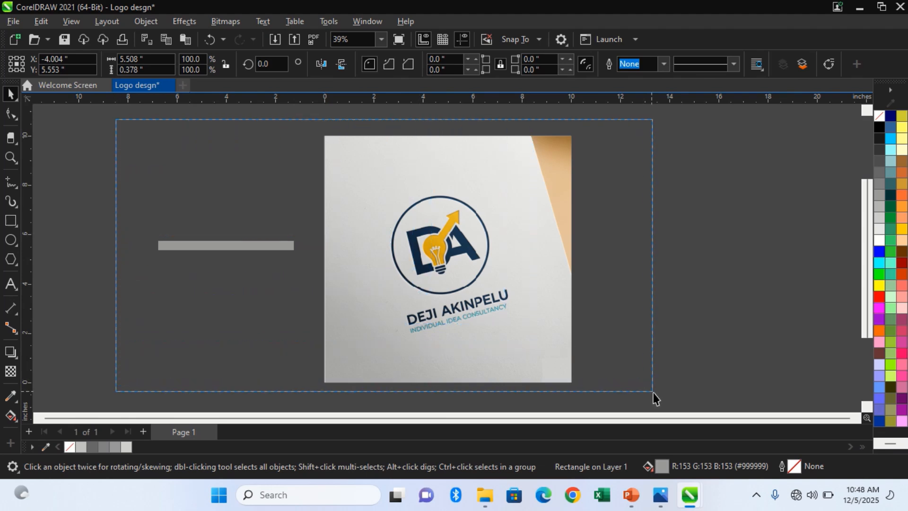
Undo the accidental move, and delete the grey bar beside the page and the pasted reference logo image.
{"action": "left_click_drag", "start_coordinate": [450, 325], "coordinate": [652, 326]}
{"action": "key", "text": "ctrl+z"}
{"action": "left_click", "coordinate": [598, 264]}
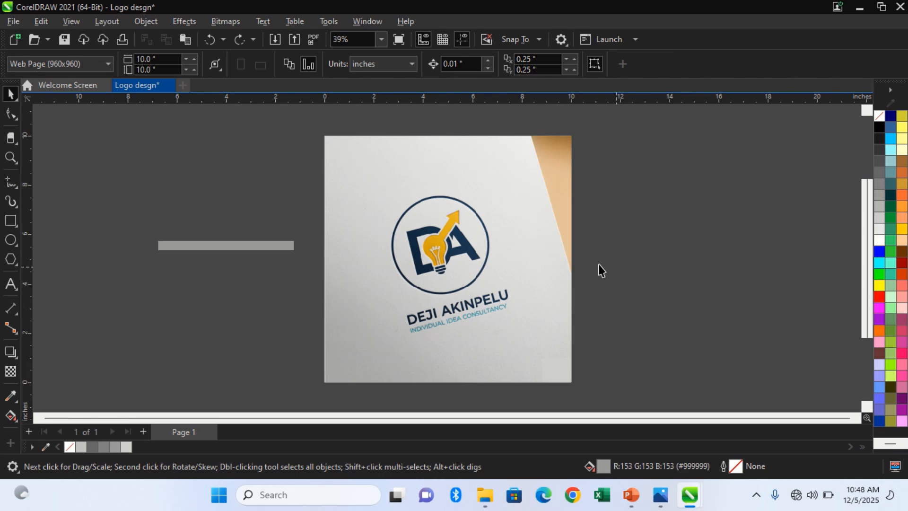
{"action": "left_click", "coordinate": [274, 245]}
{"action": "key", "text": "Delete"}
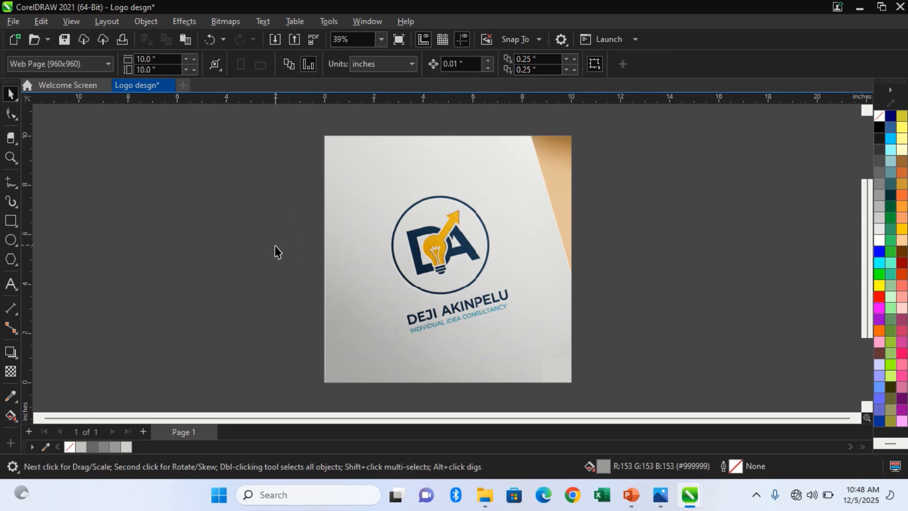
{"action": "left_click", "coordinate": [391, 259]}
{"action": "key", "text": "Delete"}
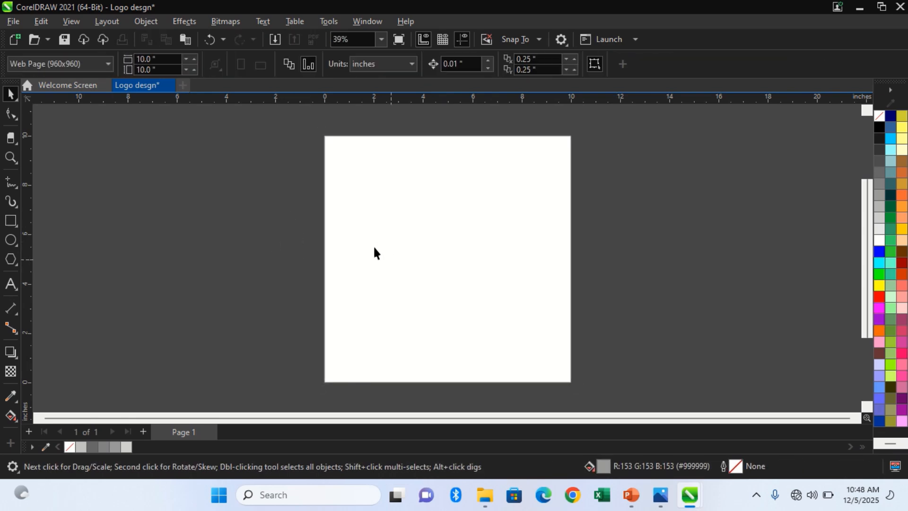
{"action": "left_click", "coordinate": [18, 119]}
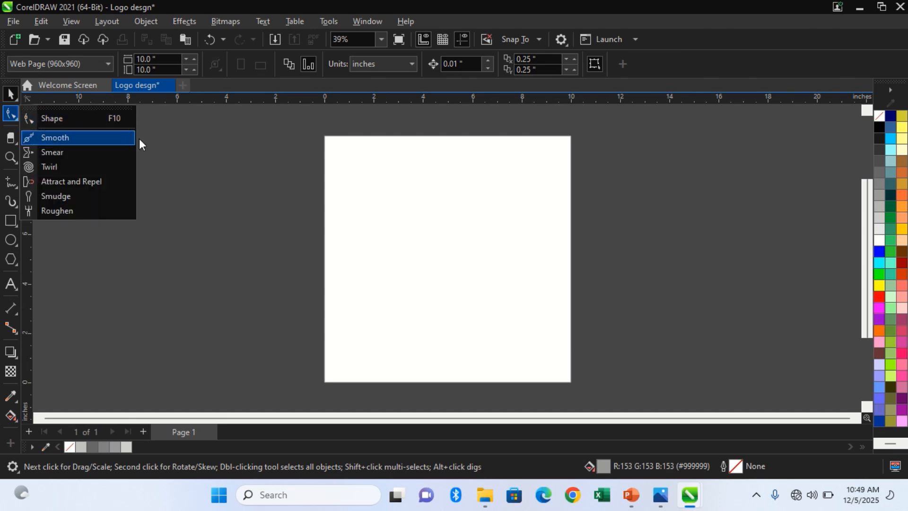
{"action": "left_click", "coordinate": [164, 136]}
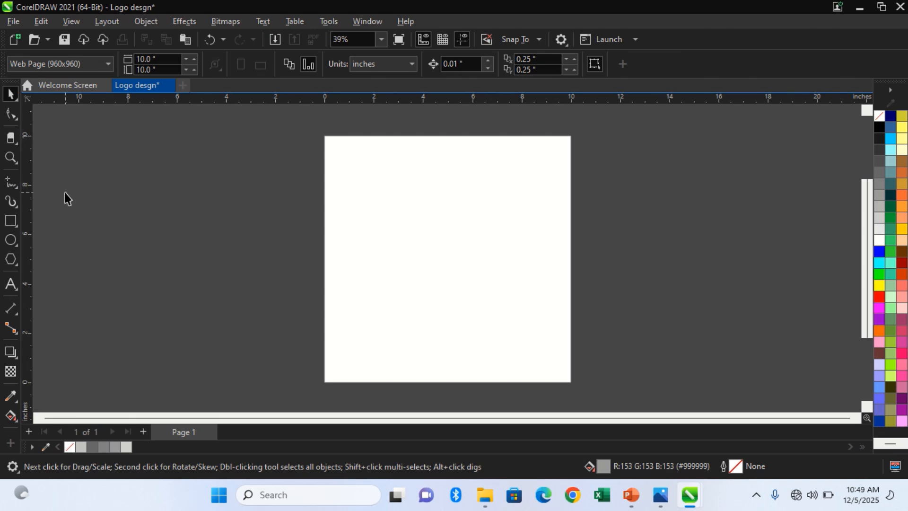
Draw a square about 3.46 inches wide in the upper-left area of the page.
{"action": "left_click", "coordinate": [16, 217]}
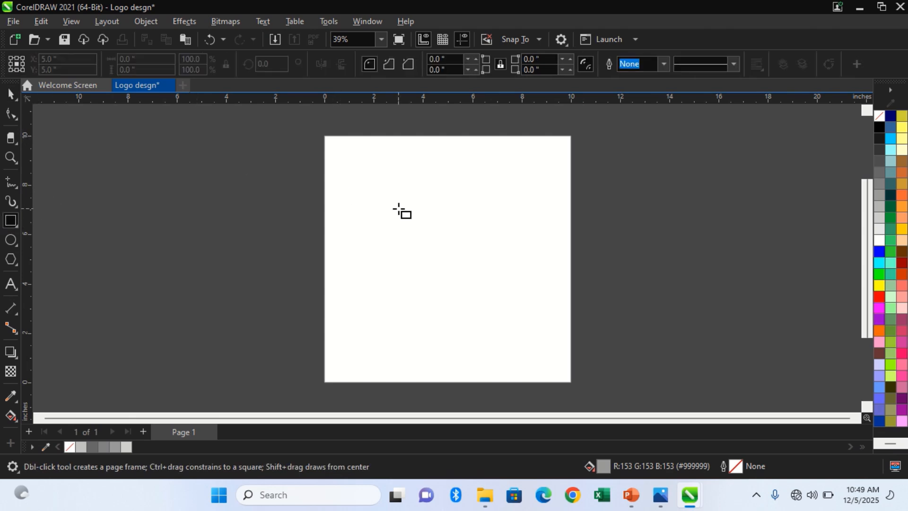
{"action": "left_click_drag", "start_coordinate": [416, 232], "coordinate": [441, 251]}
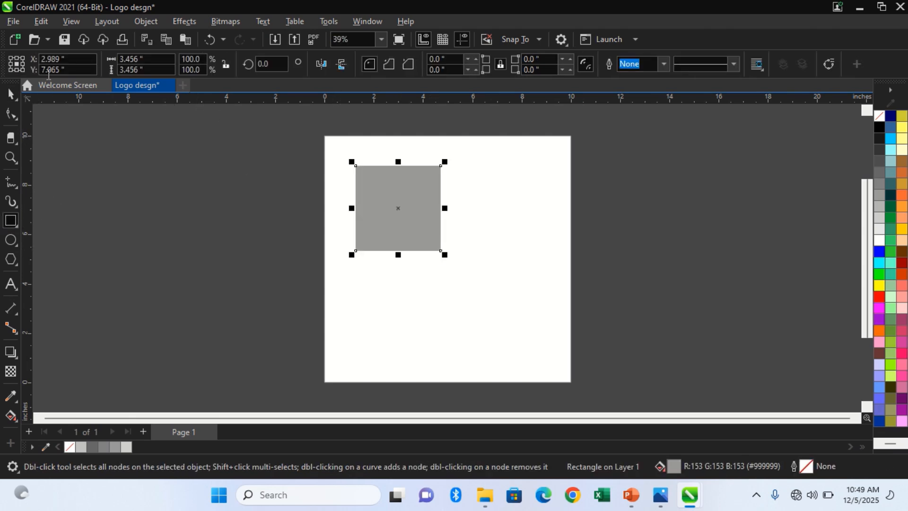
Try to reshape the square by moving its upper-left corner node with the Shape tool.
{"action": "left_click", "coordinate": [11, 113]}
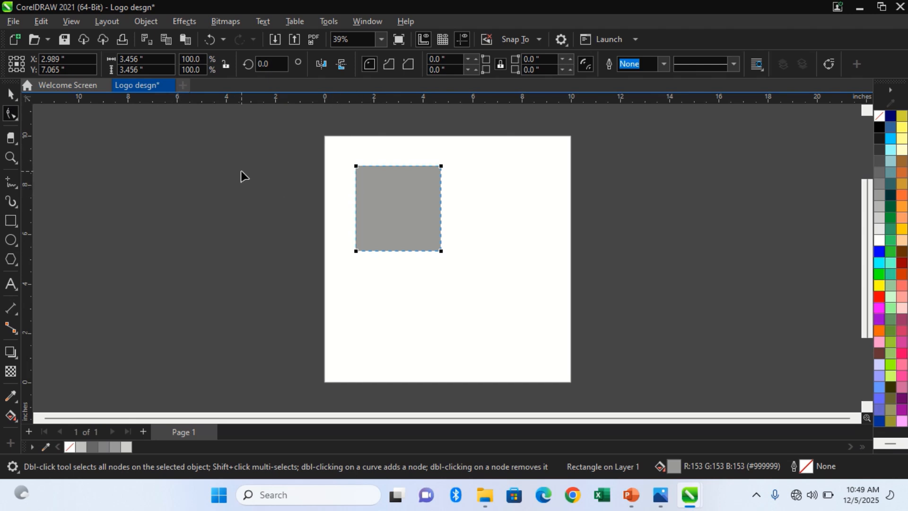
{"action": "left_click", "coordinate": [11, 94]}
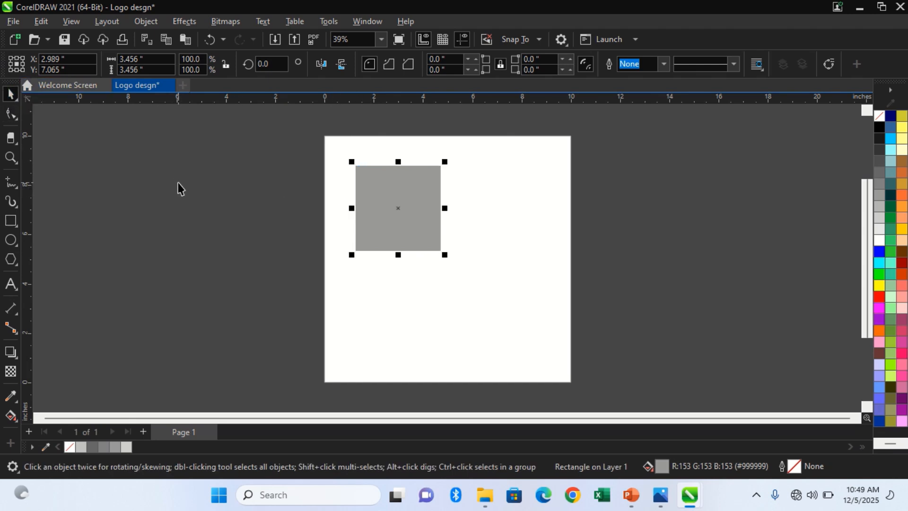
{"action": "left_click", "coordinate": [10, 113]}
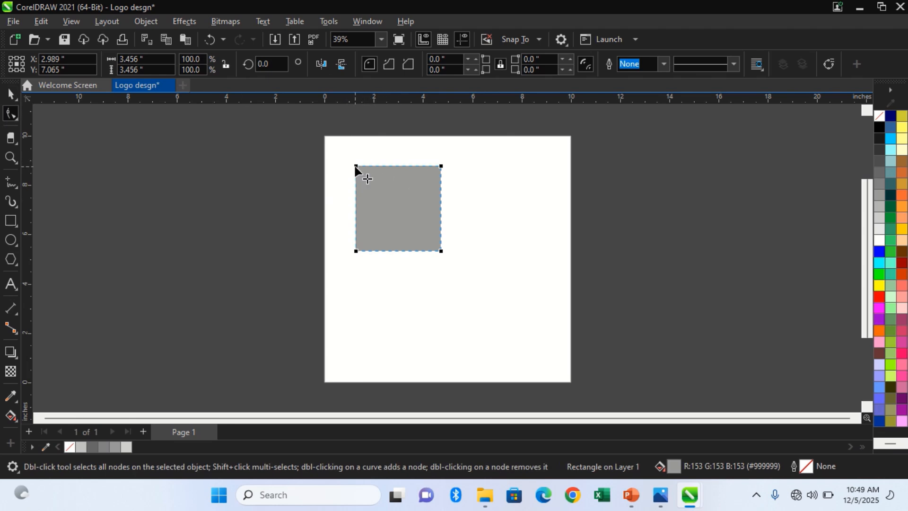
{"action": "left_click_drag", "start_coordinate": [357, 167], "coordinate": [335, 162]}
{"action": "key", "text": "space"}
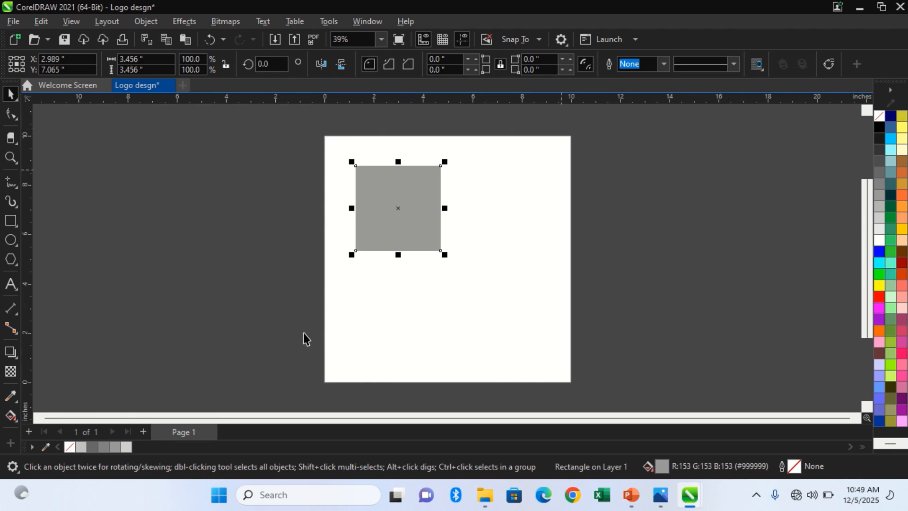
Convert the square to curves and move its two left nodes to form a self-crossing, bolt-like shape.
{"action": "right_click", "coordinate": [404, 207]}
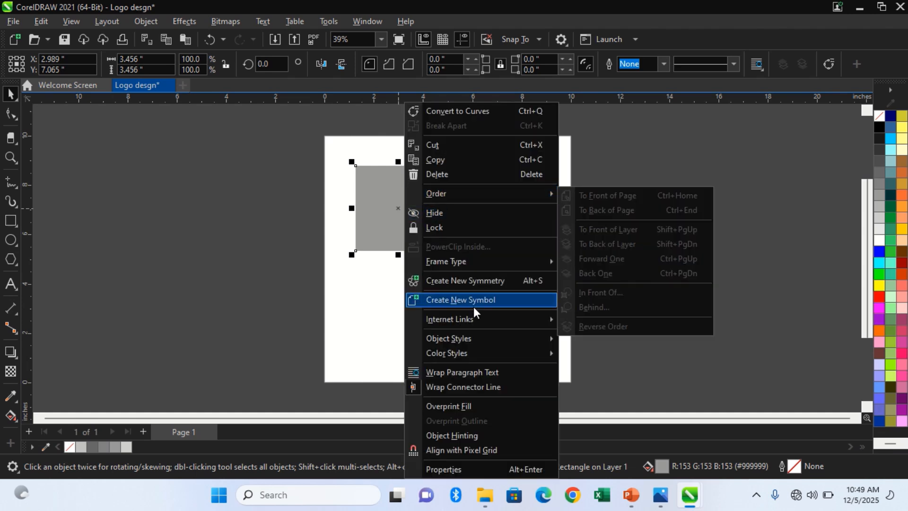
{"action": "left_click", "coordinate": [470, 110]}
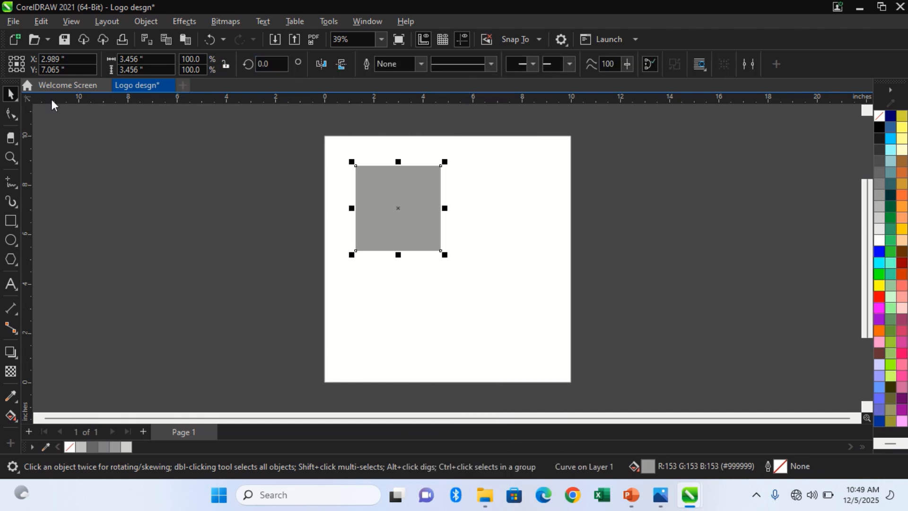
{"action": "left_click", "coordinate": [14, 112]}
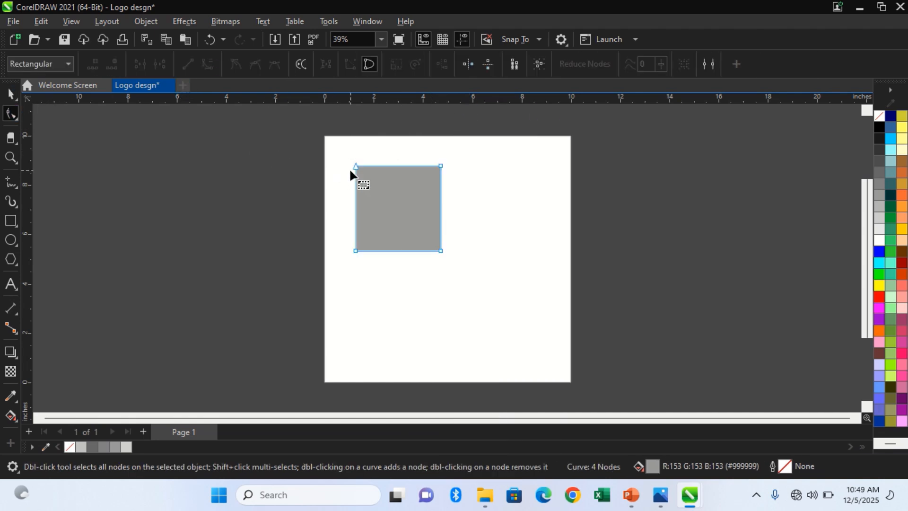
{"action": "left_click_drag", "start_coordinate": [356, 166], "coordinate": [409, 217]}
{"action": "left_click_drag", "start_coordinate": [357, 249], "coordinate": [408, 102]}
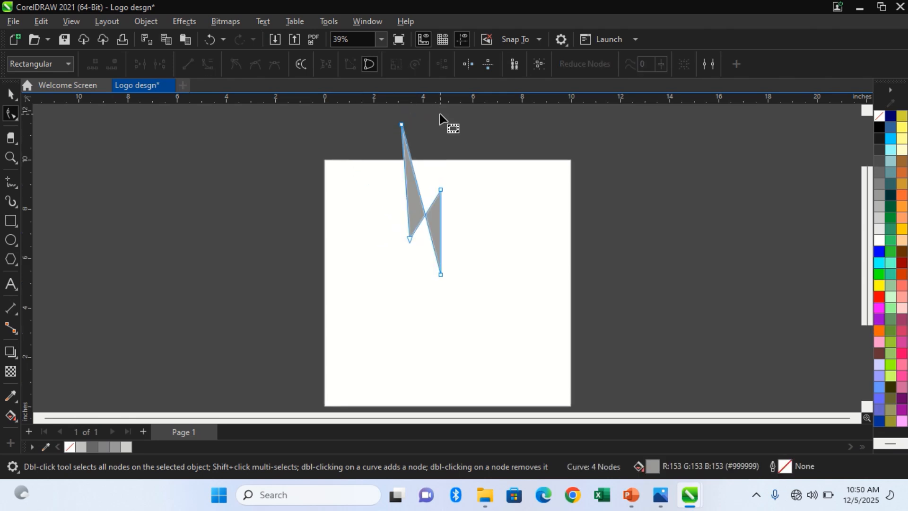
{"action": "key", "text": "space"}
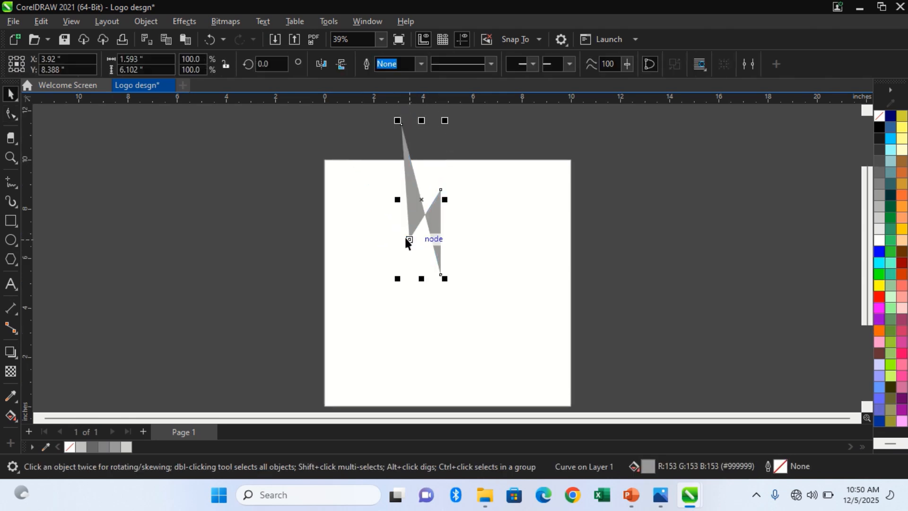
Move the reshaped curve down so it lies fully within the page, and delete it.
{"action": "left_click_drag", "start_coordinate": [405, 238], "coordinate": [401, 283]}
{"action": "left_click", "coordinate": [458, 254]}
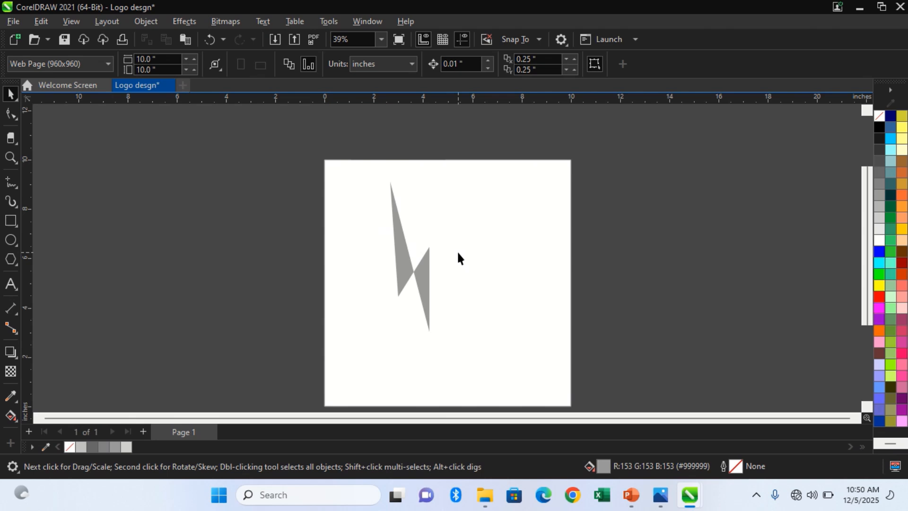
{"action": "scroll", "coordinate": [458, 253], "scroll_direction": "down", "scroll_amount": 1}
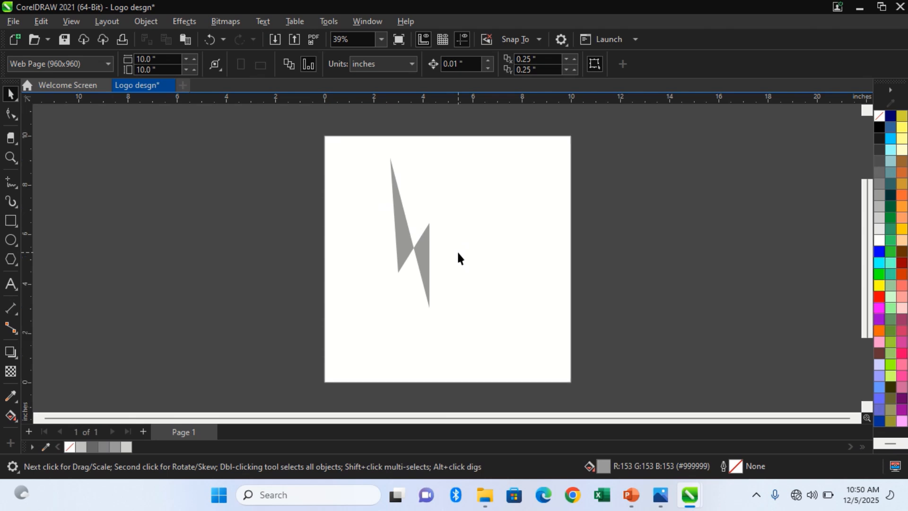
{"action": "left_click", "coordinate": [424, 253]}
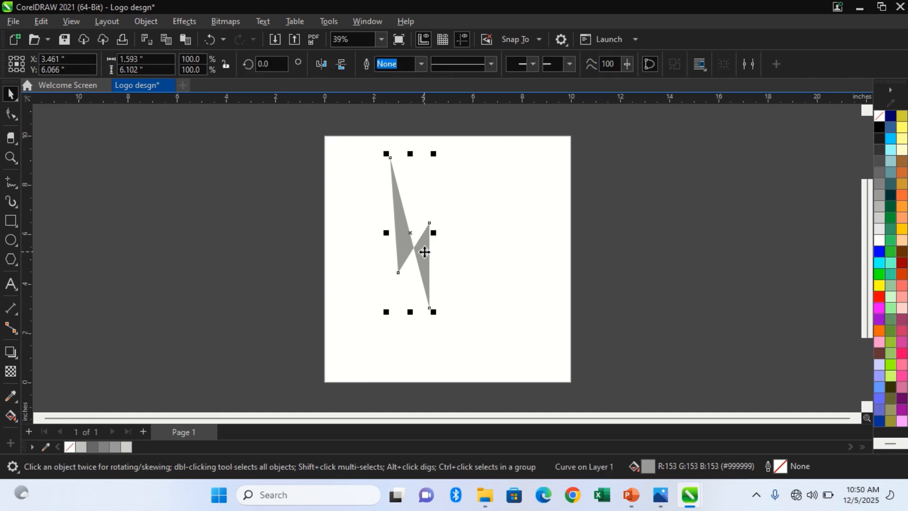
{"action": "key", "text": "Delete"}
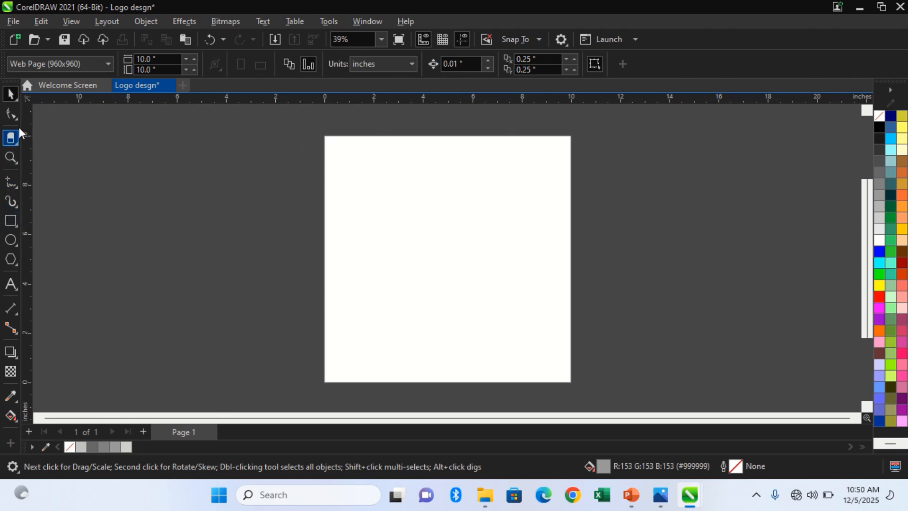
{"action": "left_click", "coordinate": [18, 144]}
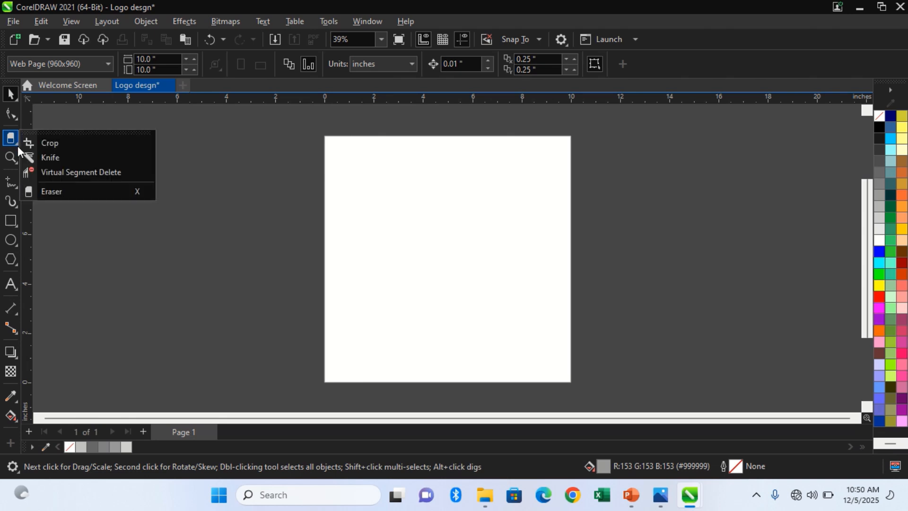
{"action": "left_click", "coordinate": [18, 146]}
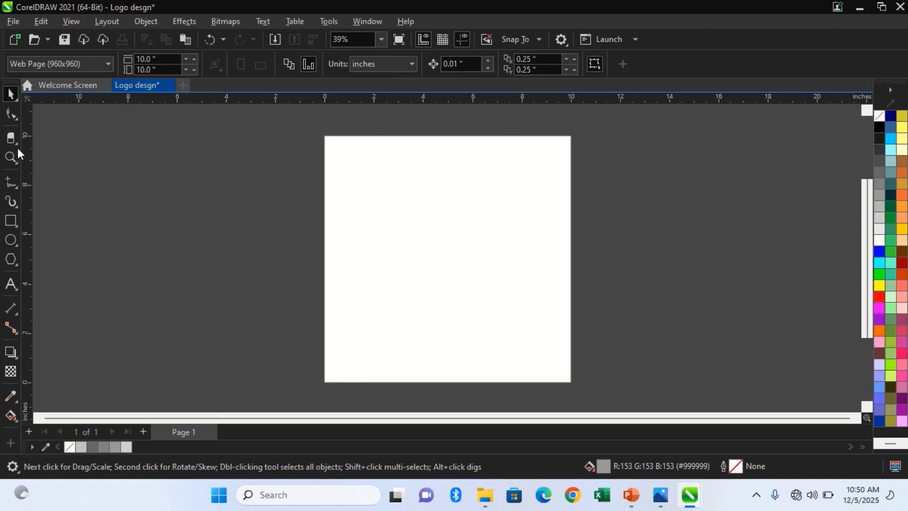
Draw a rectangle about 3.56 by 2.35 inches left of the page and a square about 4.37 inches wide on the page.
{"action": "left_click", "coordinate": [10, 221]}
{"action": "left_click_drag", "start_coordinate": [157, 170], "coordinate": [245, 228]}
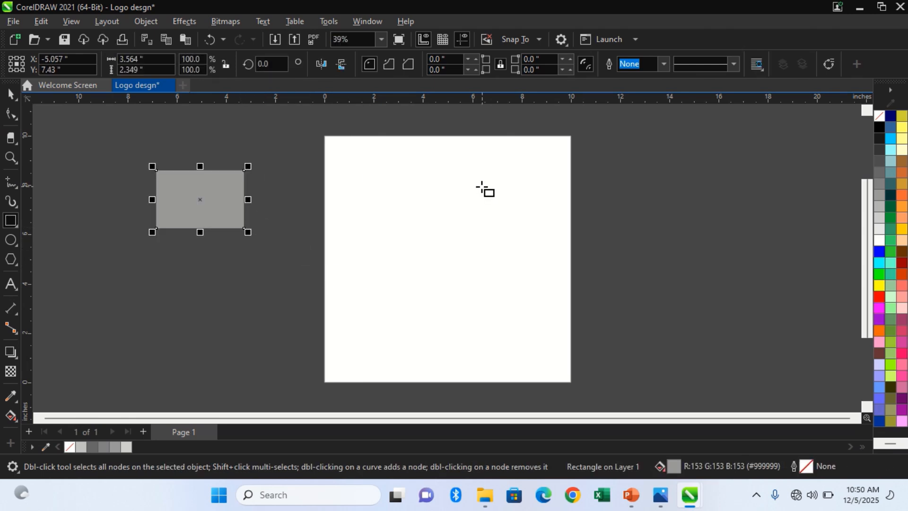
{"action": "mouse_move", "coordinate": [443, 177]}
{"action": "left_mouse_down"}
{"action": "mouse_move", "coordinate": [486, 211]}
{"action": "mouse_move", "coordinate": [525, 221]}
{"action": "mouse_move", "coordinate": [507, 203]}
{"action": "mouse_move", "coordinate": [475, 183]}
{"action": "mouse_move", "coordinate": [561, 258]}
{"action": "mouse_move", "coordinate": [517, 225]}
{"action": "mouse_move", "coordinate": [456, 126]}
{"action": "mouse_move", "coordinate": [523, 212]}
{"action": "mouse_move", "coordinate": [497, 183]}
{"action": "mouse_move", "coordinate": [499, 255]}
{"action": "left_mouse_up"}
{"action": "key", "text": "shift"}
{"action": "key", "text": "ctrl"}
{"action": "key", "text": "space"}
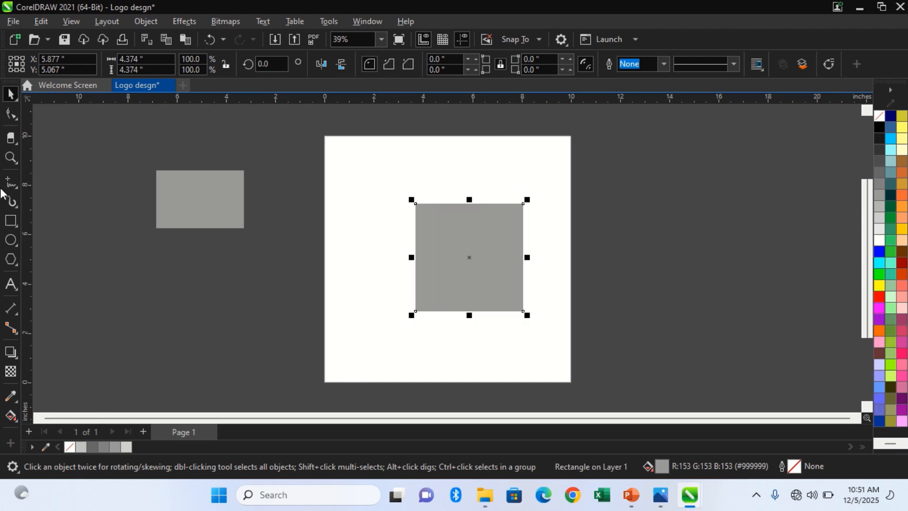
Draw a wide ellipse left of the page, a tall one about 2.51 by 5.83 inches on its left edge, and a circle about 5.89 inches wide.
{"action": "left_click", "coordinate": [16, 224]}
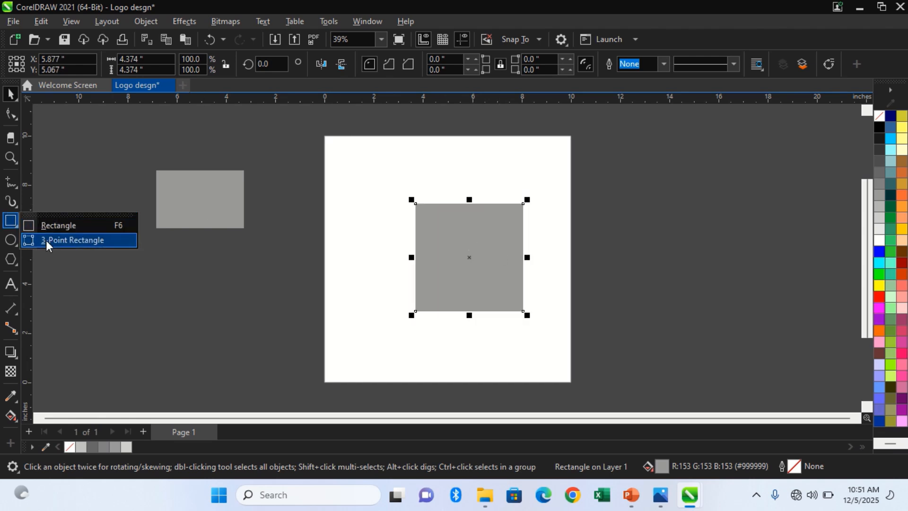
{"action": "left_click", "coordinate": [17, 242]}
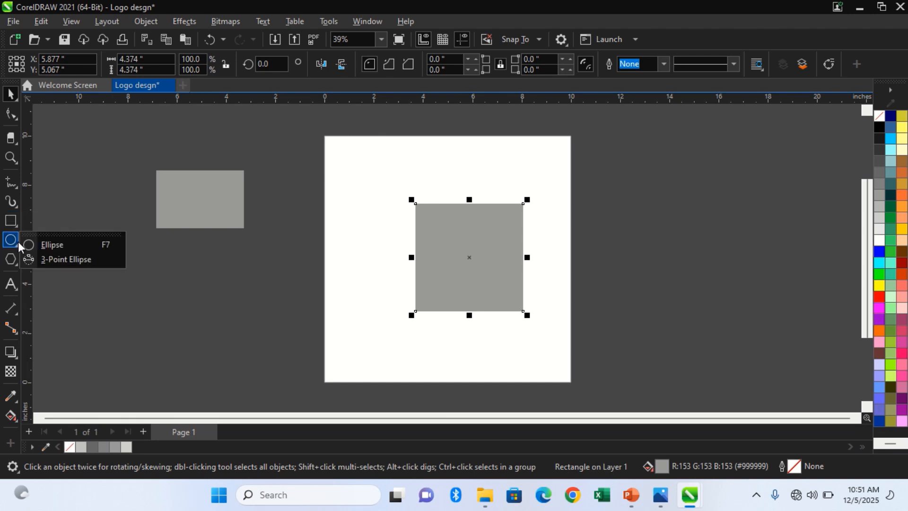
{"action": "left_click", "coordinate": [30, 246]}
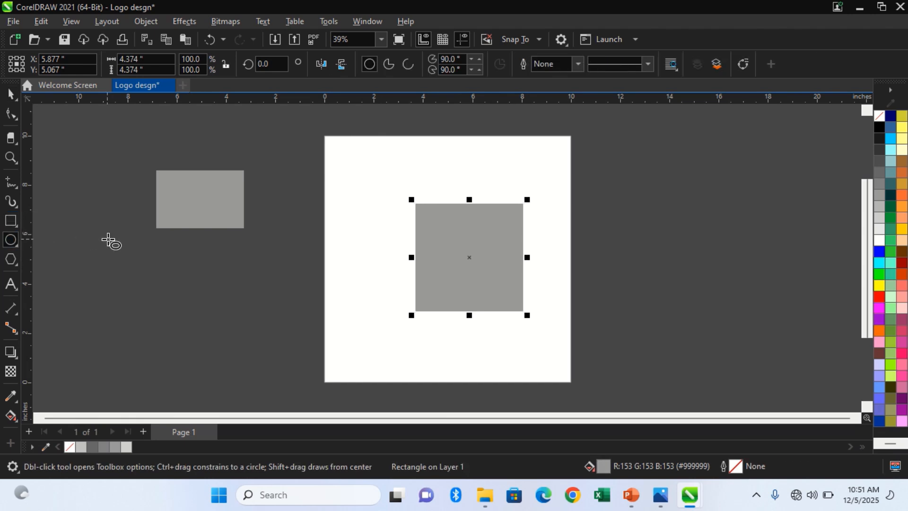
{"action": "left_click_drag", "start_coordinate": [104, 235], "coordinate": [270, 303]}
{"action": "mouse_move", "coordinate": [301, 157]}
{"action": "left_mouse_down"}
{"action": "mouse_move", "coordinate": [365, 265]}
{"action": "mouse_move", "coordinate": [369, 307]}
{"action": "left_mouse_up"}
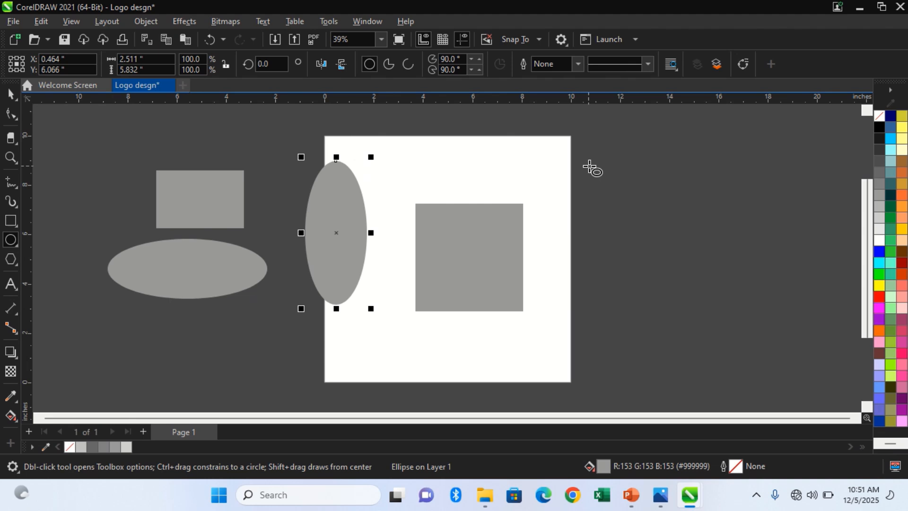
{"action": "left_click_drag", "start_coordinate": [593, 169], "coordinate": [667, 242]}
{"action": "key", "text": "space"}
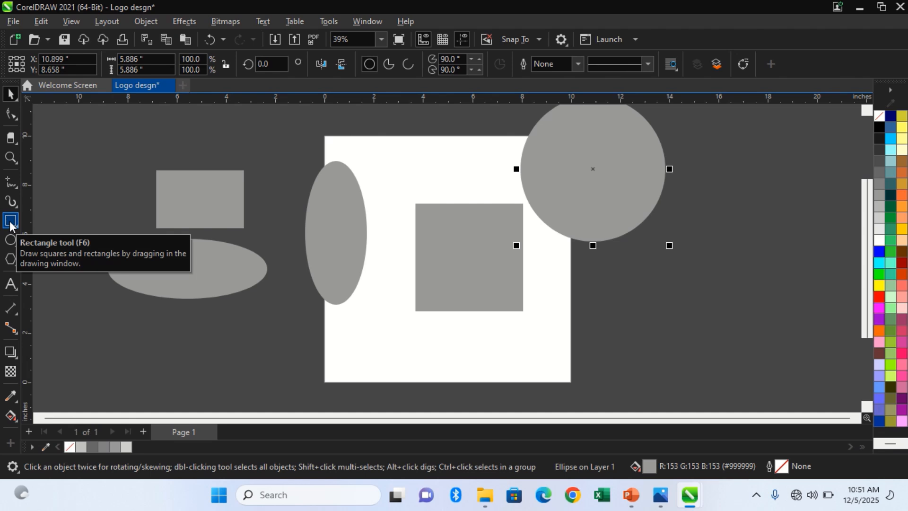
Draw a three-sided polygon about 4.44 by 3.84 inches beside the circle and set its number of sides to 8.
{"action": "left_click", "coordinate": [10, 258]}
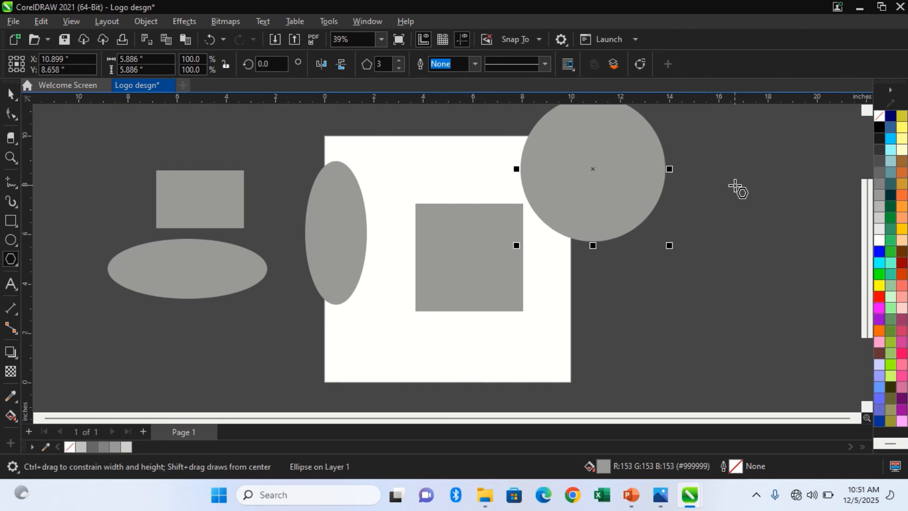
{"action": "left_click_drag", "start_coordinate": [676, 118], "coordinate": [785, 229]}
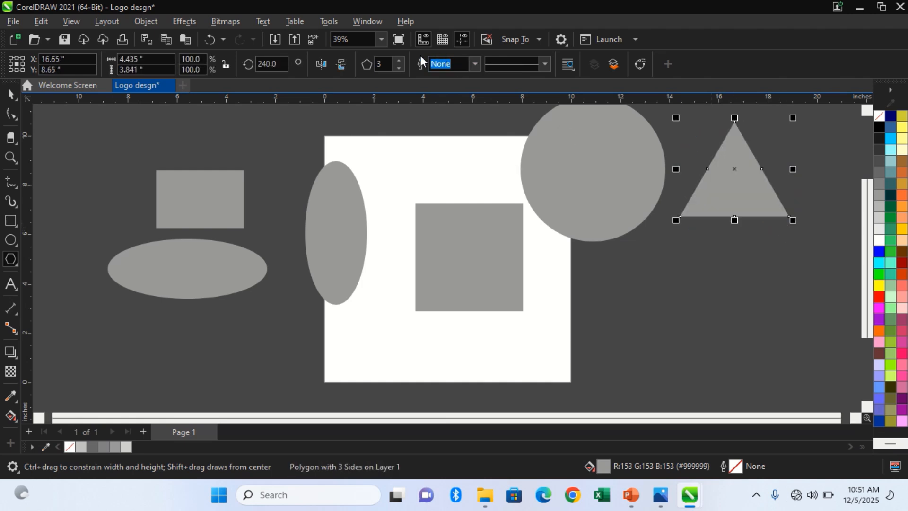
{"action": "left_click", "coordinate": [400, 61]}
{"action": "left_click", "coordinate": [400, 60]}
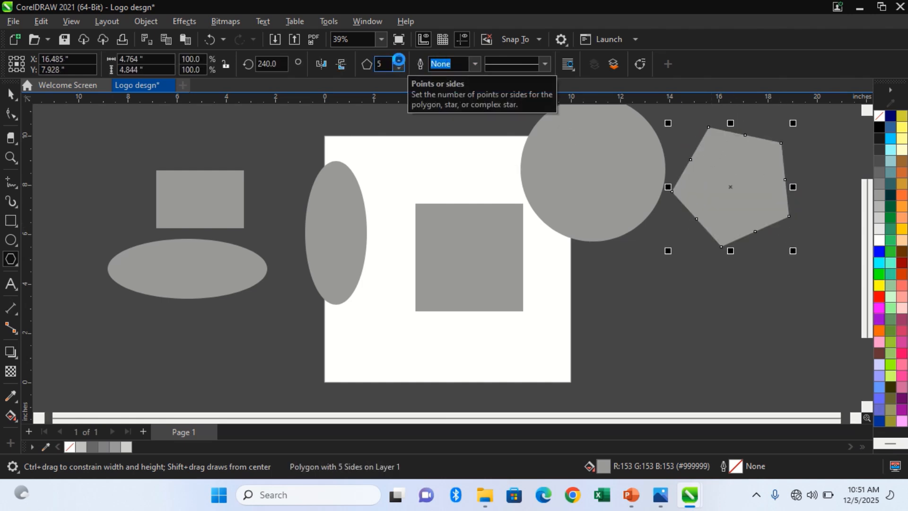
{"action": "left_click", "coordinate": [400, 61]}
{"action": "left_click", "coordinate": [400, 61]}
{"action": "left_click", "coordinate": [401, 60]}
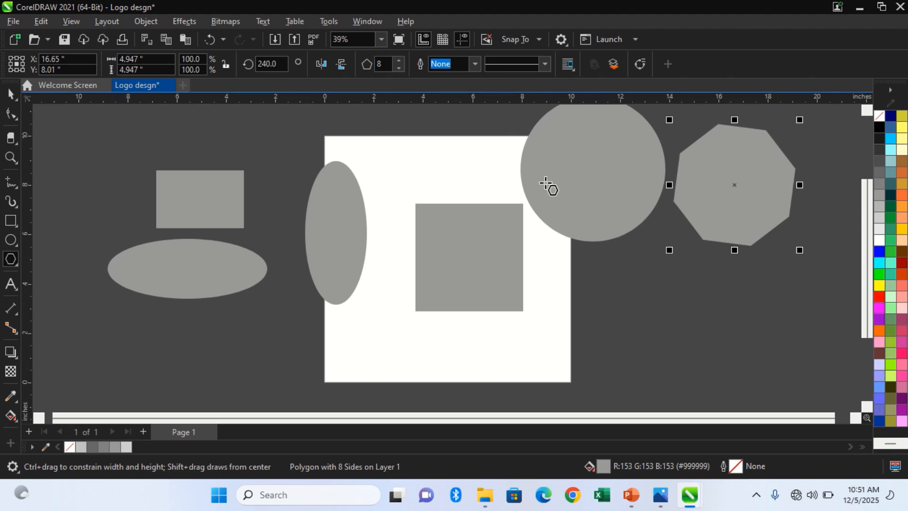
{"action": "key", "text": "space"}
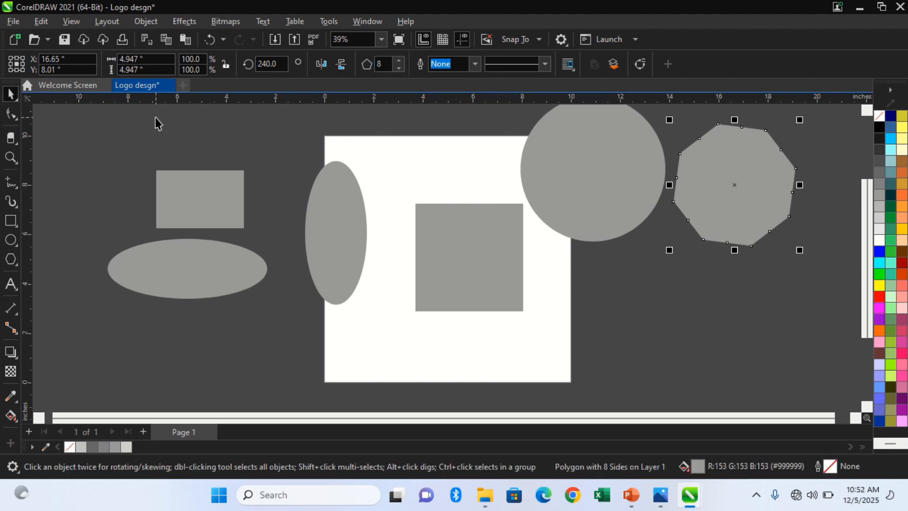
Reshape the octagon into an interlaced star by pulling one of its nodes across the centre with the Shape tool.
{"action": "left_click", "coordinate": [11, 113]}
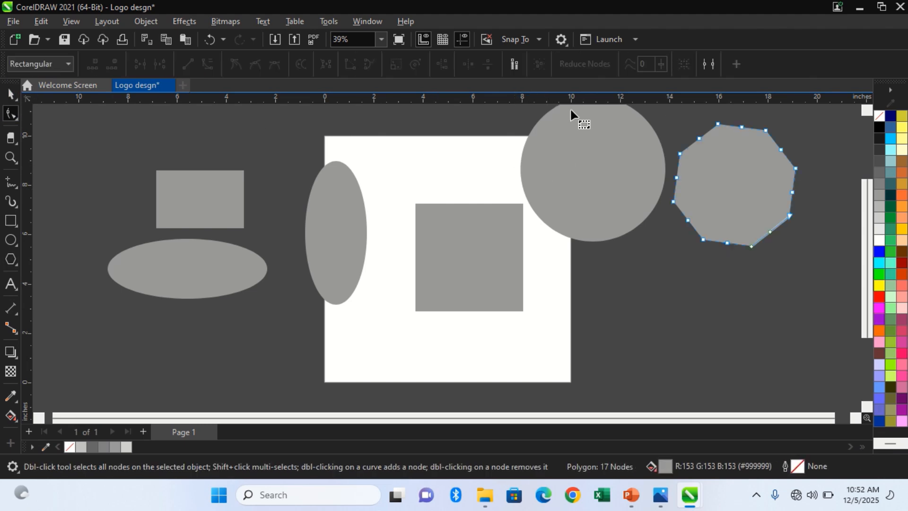
{"action": "left_click_drag", "start_coordinate": [681, 153], "coordinate": [780, 199]}
{"action": "key", "text": "space"}
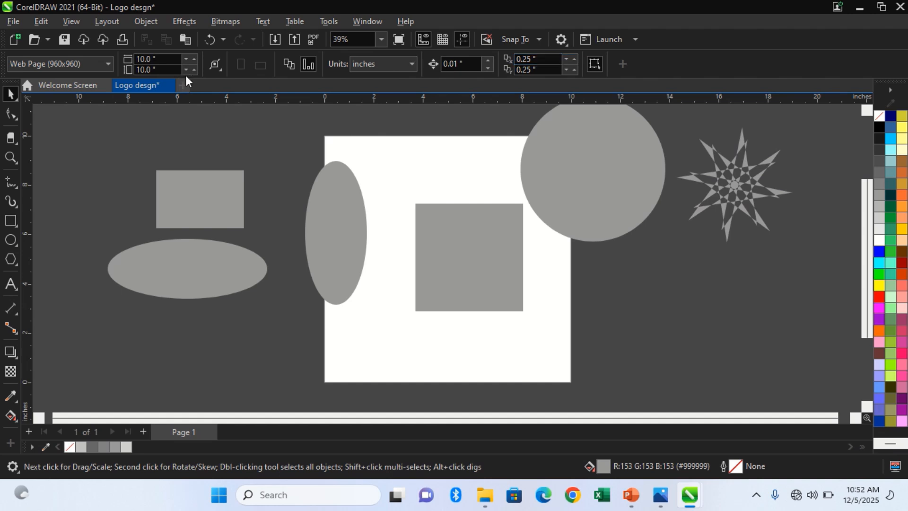
Add the artistic text "THIS IS THE HOUSE OF THE LORD" below the square near the bottom of the page.
{"action": "left_click", "coordinate": [9, 290]}
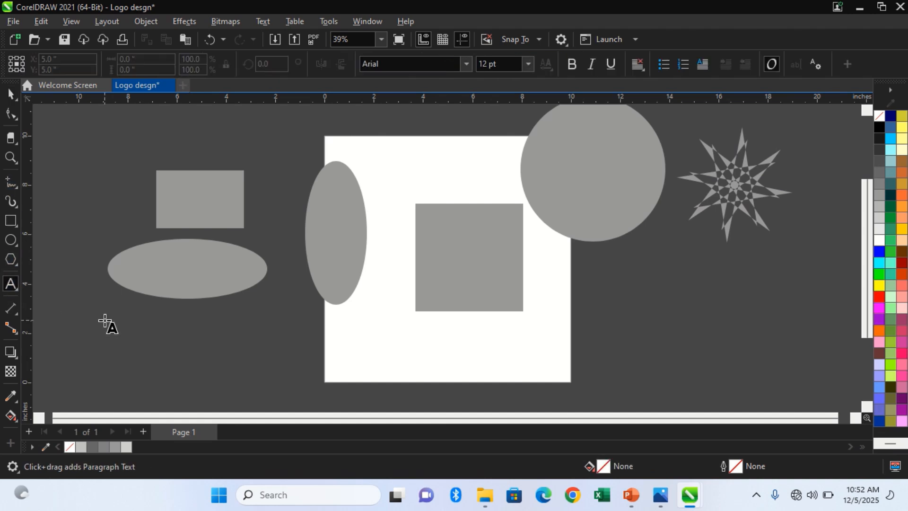
{"action": "left_click", "coordinate": [394, 354]}
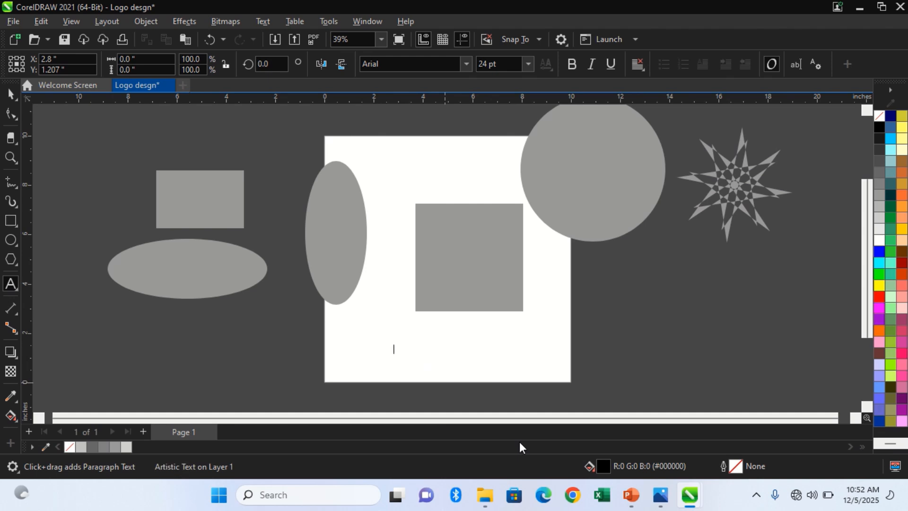
{"action": "type", "text": "THISMI"}
{"action": "key", "text": "BackSpace"}
{"action": "key", "text": "BackSpace"}
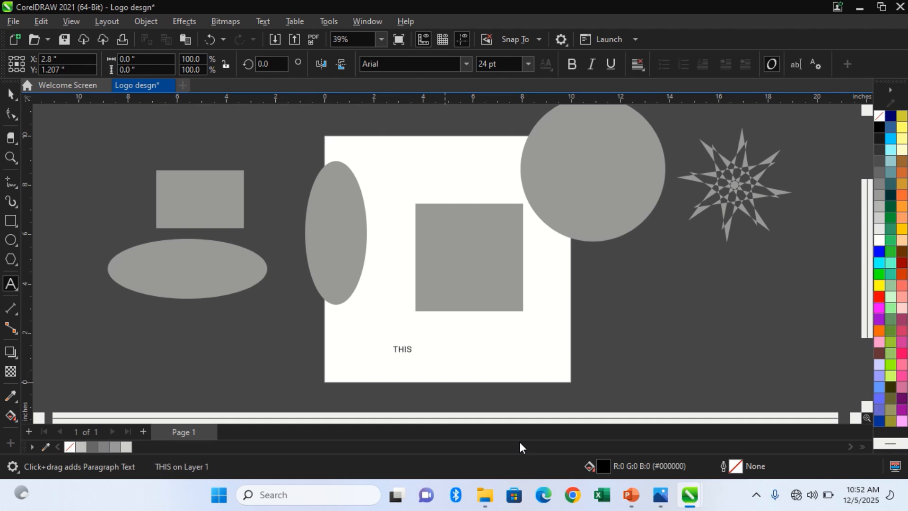
{"action": "type", "text": "IS"}
{"action": "key", "text": "BackSpace"}
{"action": "key", "text": "BackSpace"}
{"action": "key", "text": "BackSpace"}
{"action": "type", "text": "IS THE HOUSE"}
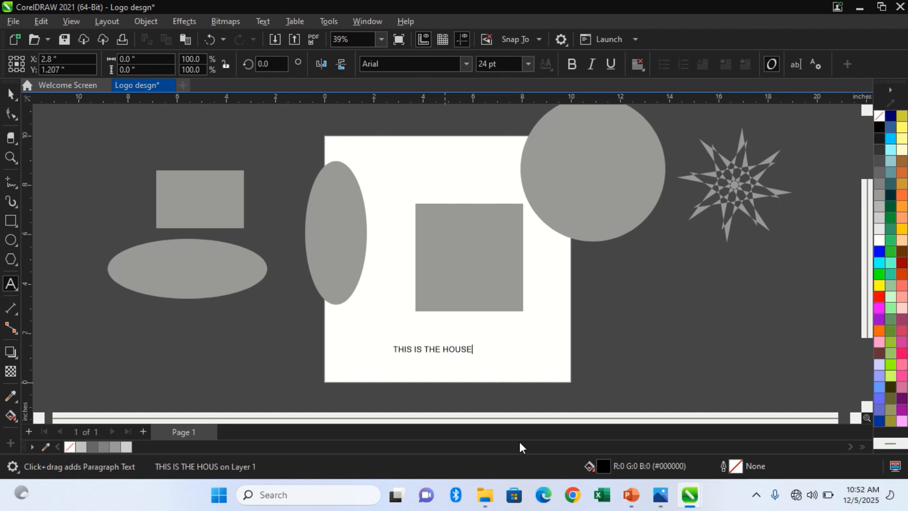
{"action": "type", "text": " OF THE LORD"}
{"action": "key", "text": "ctrl+space"}
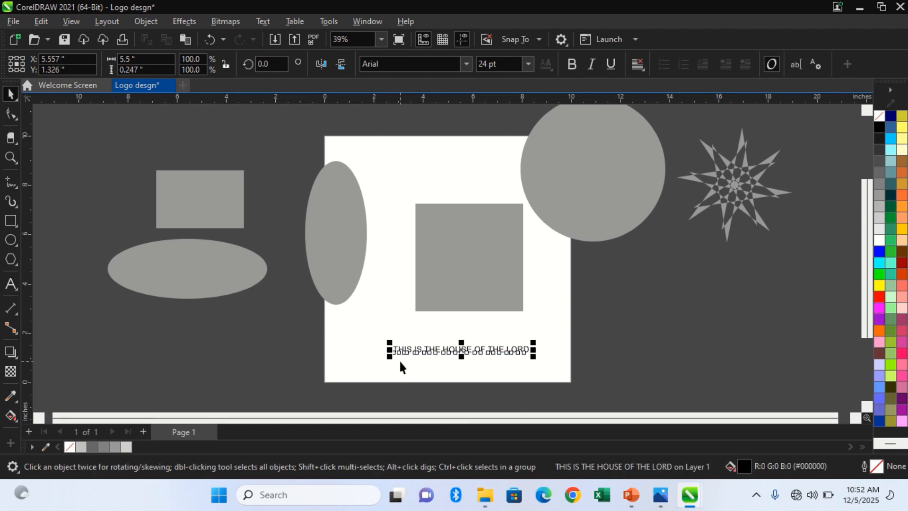
Enlarge the text to about 32 pt and set its font to Montserrat Black.
{"action": "left_click", "coordinate": [349, 351]}
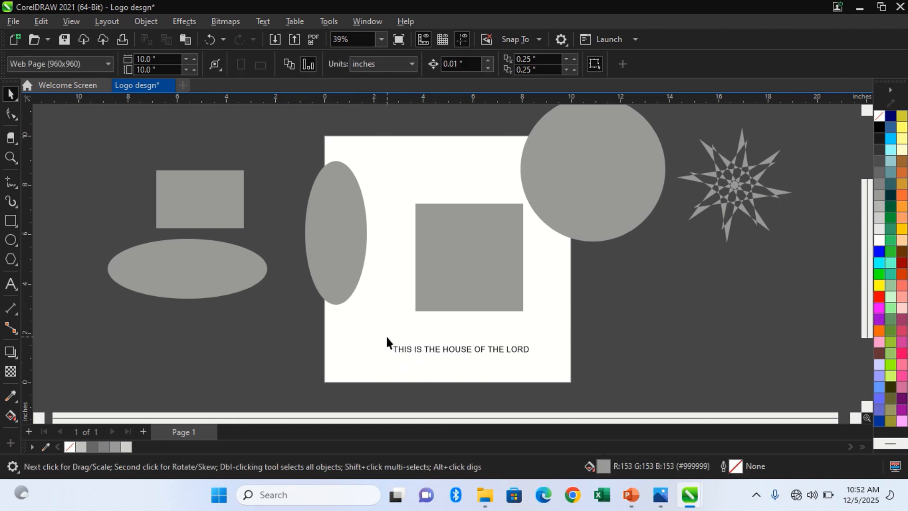
{"action": "left_click_drag", "start_coordinate": [396, 350], "coordinate": [343, 312]}
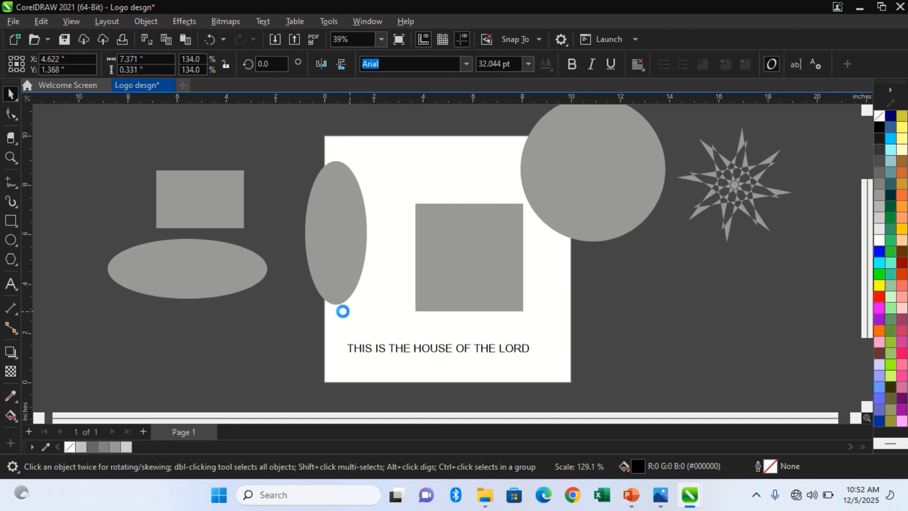
{"action": "left_click", "coordinate": [466, 64]}
{"action": "left_click", "coordinate": [455, 123]}
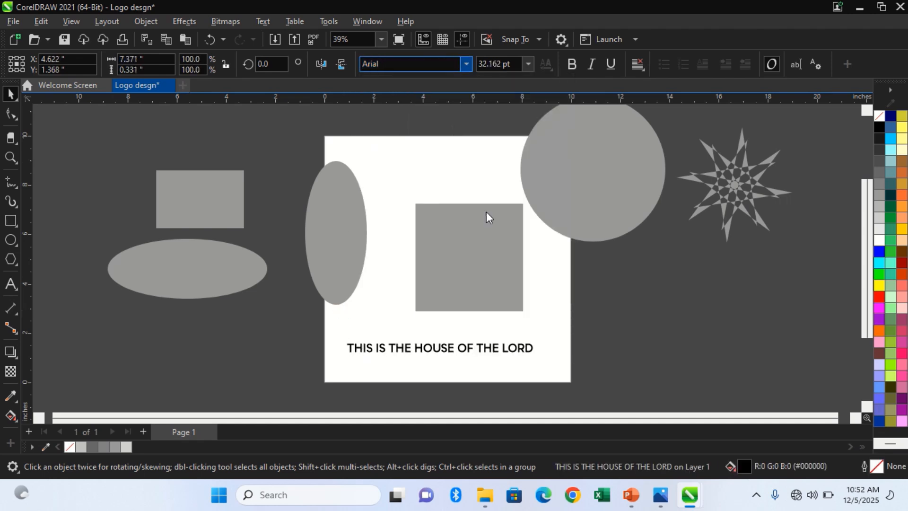
{"action": "left_click", "coordinate": [553, 334]}
Move the text slightly up and right, closer to the square, and fill it with white.
{"action": "left_click_drag", "start_coordinate": [523, 346], "coordinate": [534, 335]}
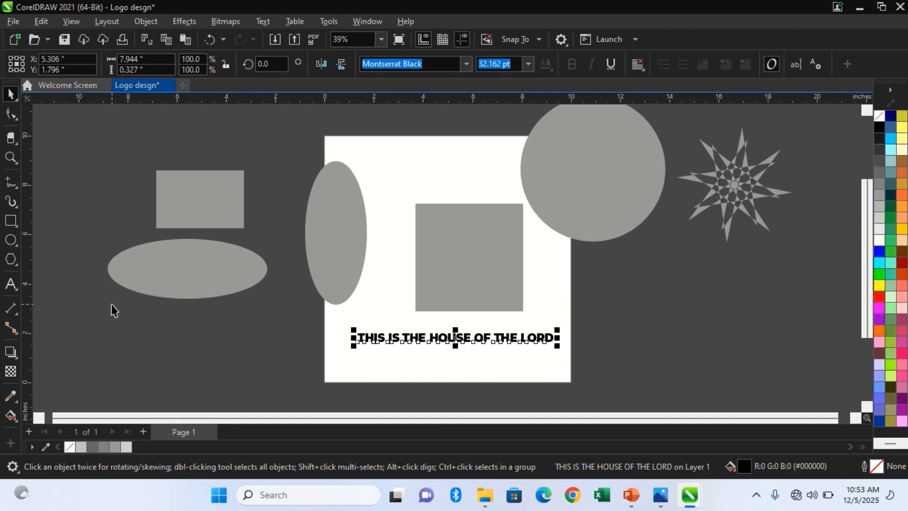
{"action": "left_click", "coordinate": [311, 374]}
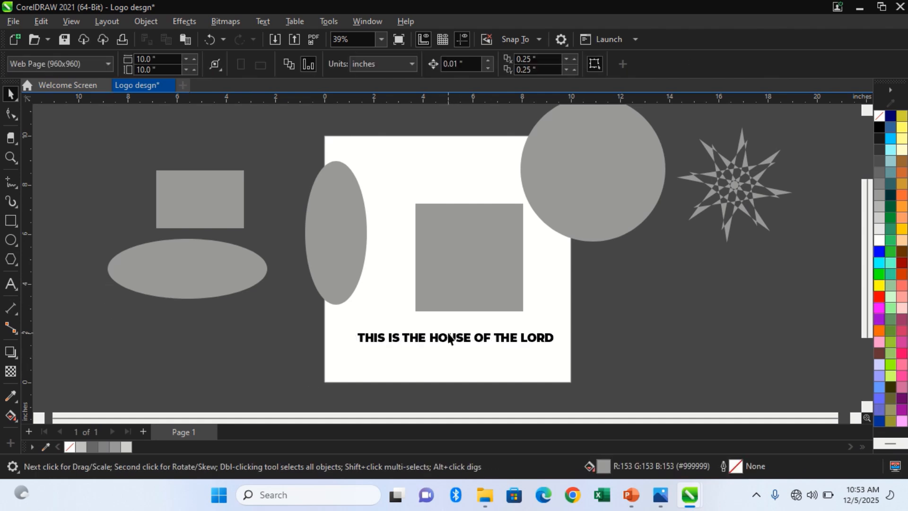
{"action": "left_click", "coordinate": [453, 336]}
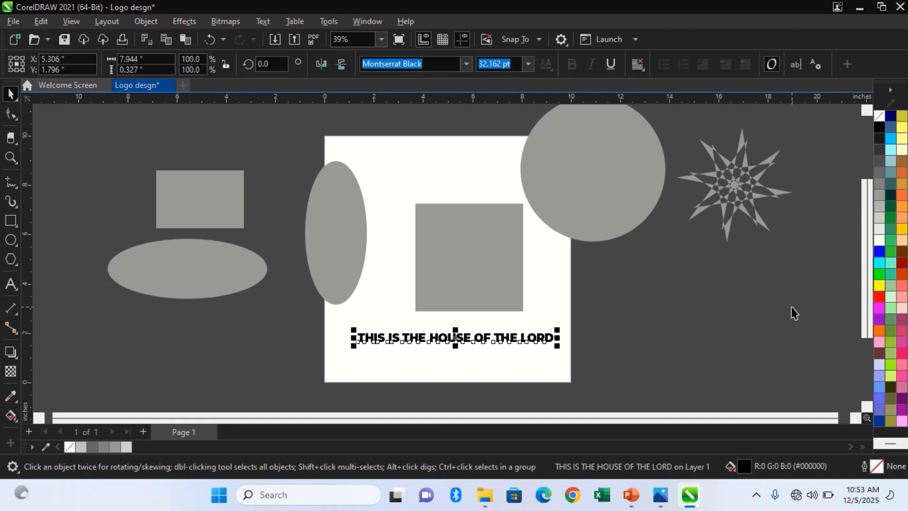
{"action": "left_click", "coordinate": [883, 241]}
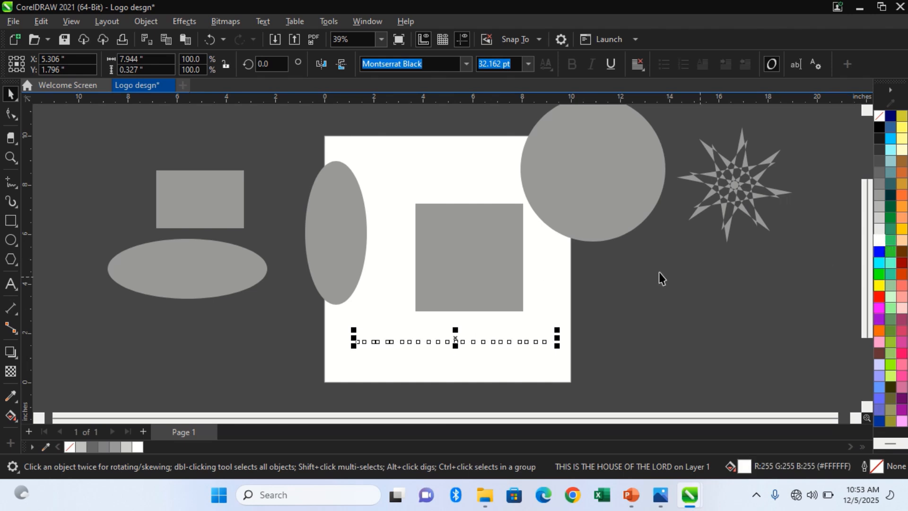
Apply a drop shadow to the white text using the Small Glow preset.
{"action": "left_click", "coordinate": [9, 352]}
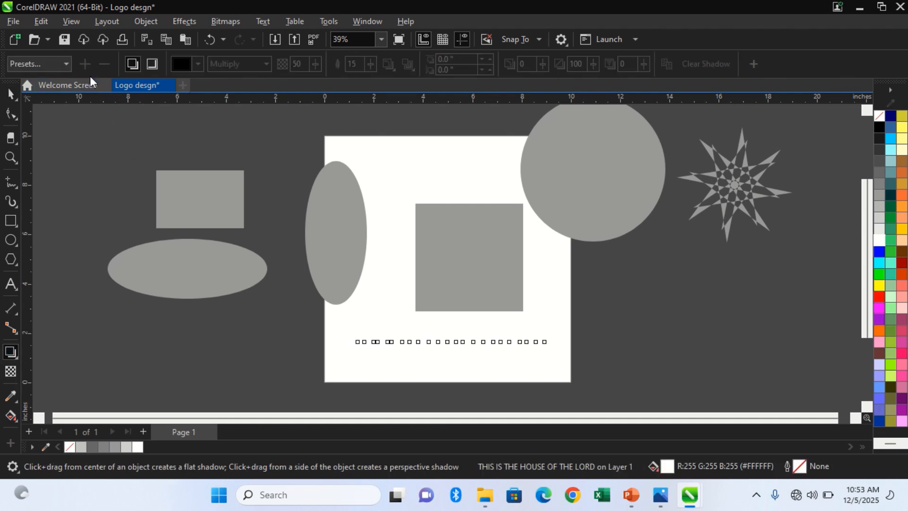
{"action": "left_click", "coordinate": [62, 69]}
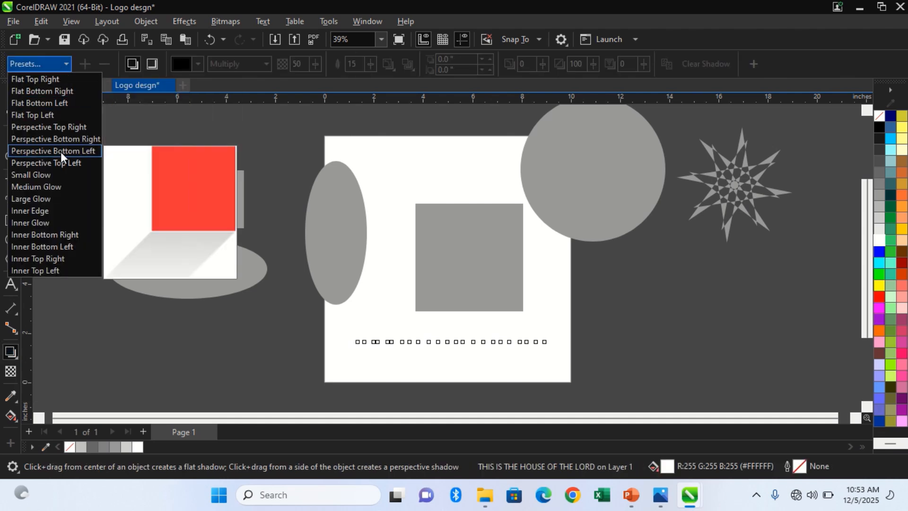
{"action": "left_click", "coordinate": [61, 175]}
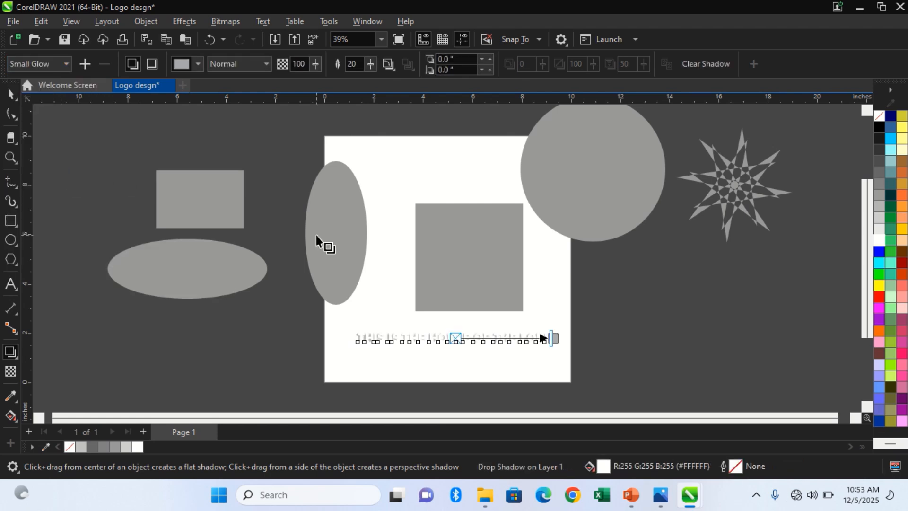
Set the text's shadow colour to Black from the CMYK palette.
{"action": "left_click", "coordinate": [200, 66]}
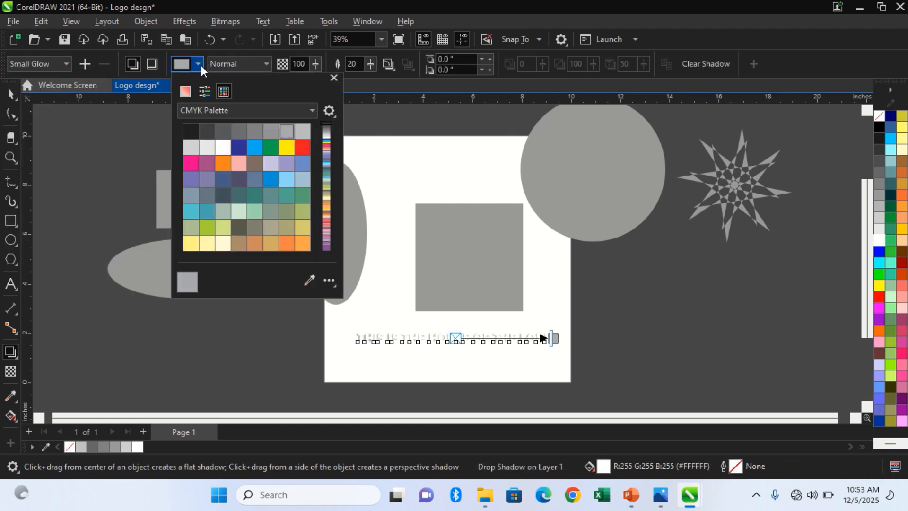
{"action": "left_click", "coordinate": [206, 129]}
{"action": "left_click", "coordinate": [191, 130]}
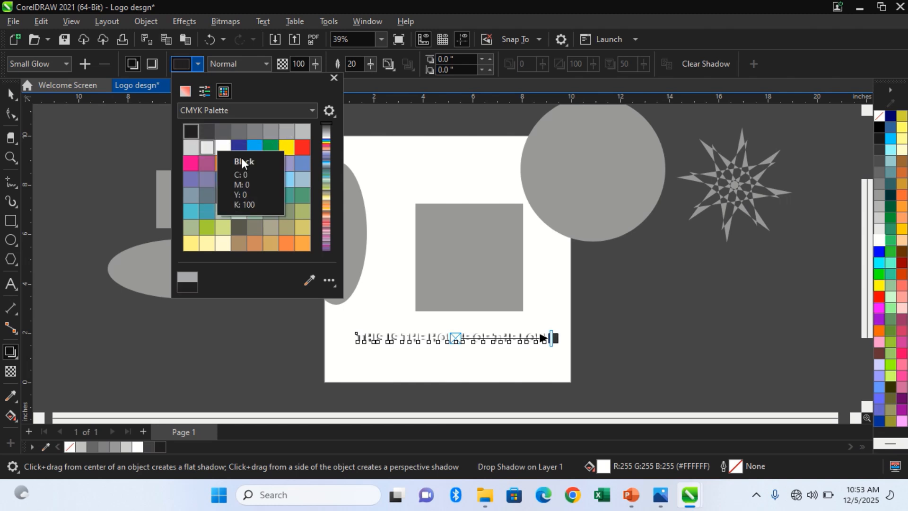
{"action": "left_click", "coordinate": [305, 151]}
{"action": "left_click", "coordinate": [189, 133]}
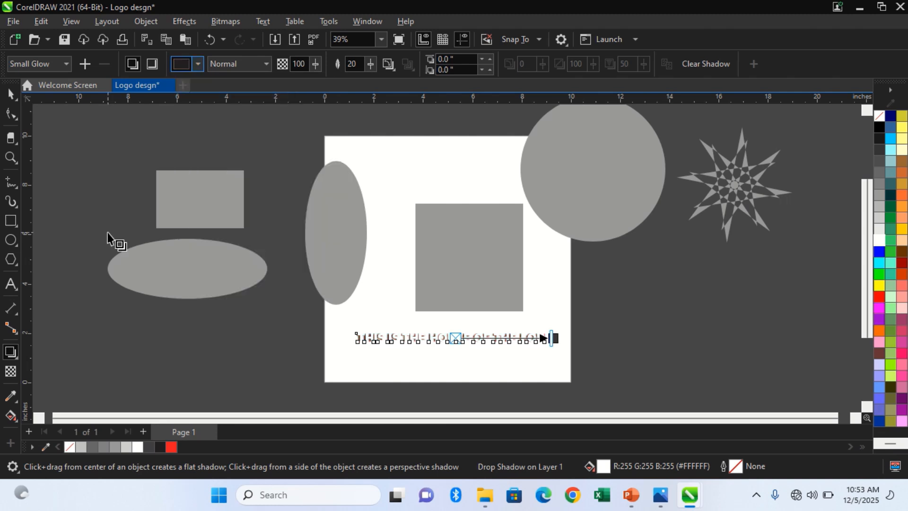
{"action": "left_click", "coordinate": [10, 94]}
{"action": "left_click", "coordinate": [142, 161]}
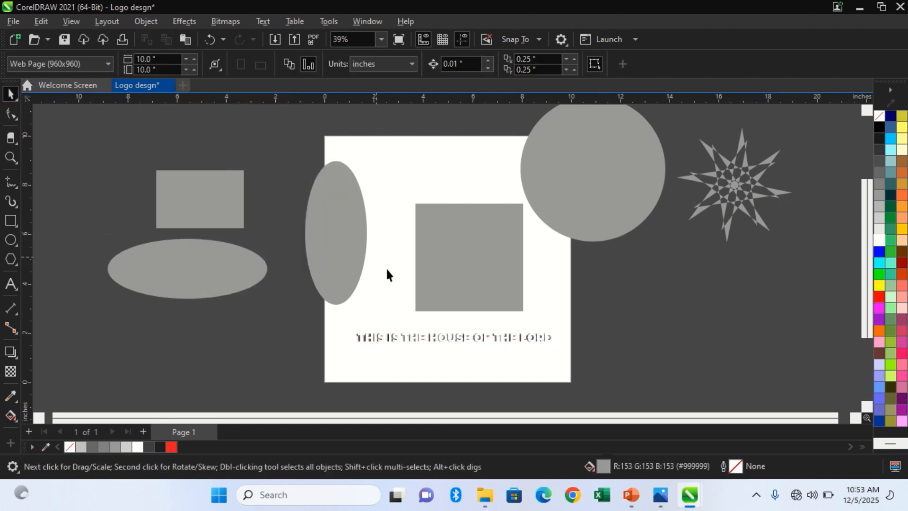
Enlarge the text to about 13.8 inches wide and shift it slightly left.
{"action": "left_click", "coordinate": [497, 337]}
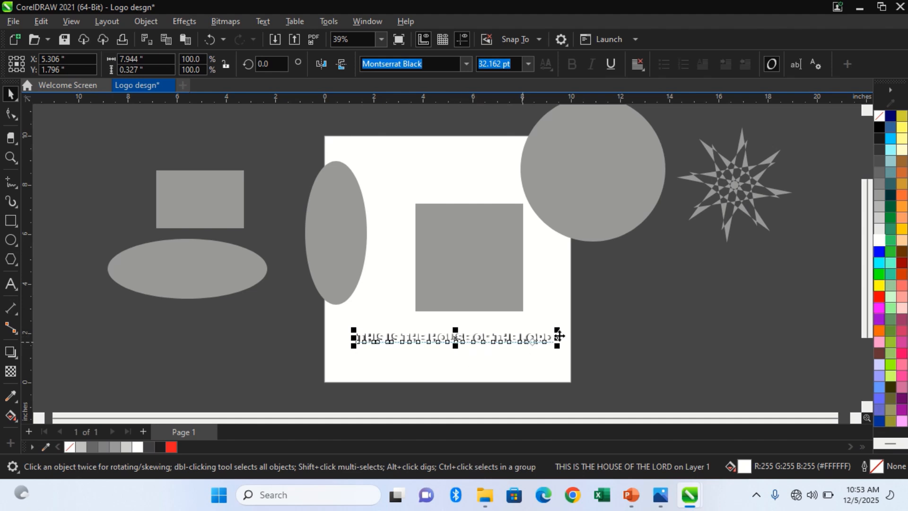
{"action": "left_click_drag", "start_coordinate": [558, 330], "coordinate": [716, 294]}
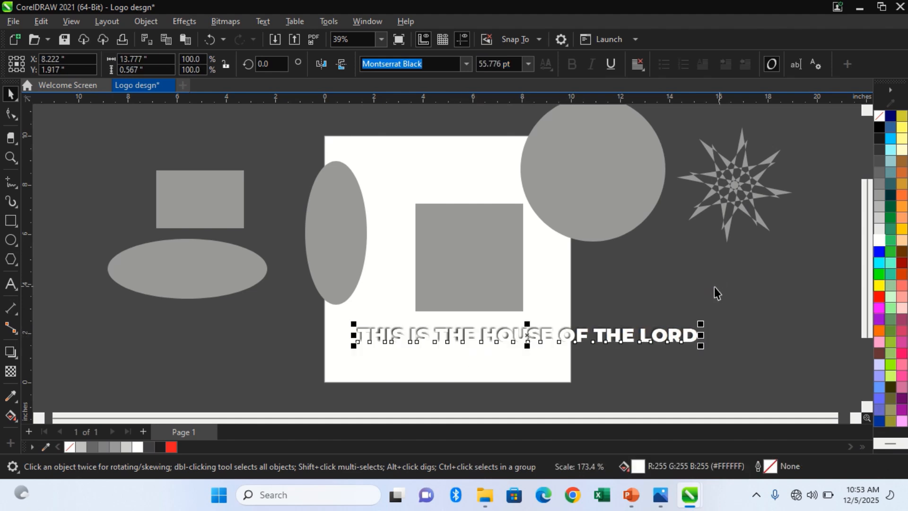
{"action": "left_click", "coordinate": [647, 302]}
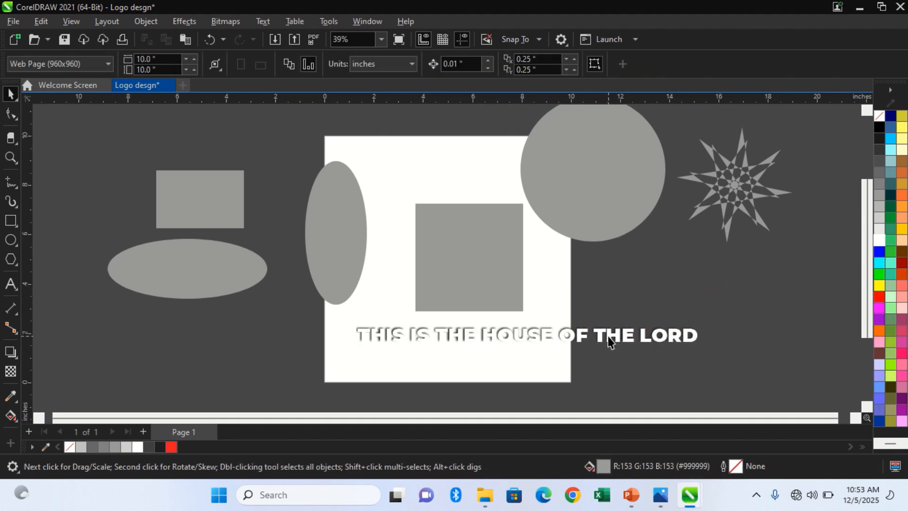
{"action": "left_click_drag", "start_coordinate": [609, 339], "coordinate": [602, 337]}
Break the text into two centred lines, with "OF THE LORD" on the second line.
{"action": "double_click", "coordinate": [553, 339]}
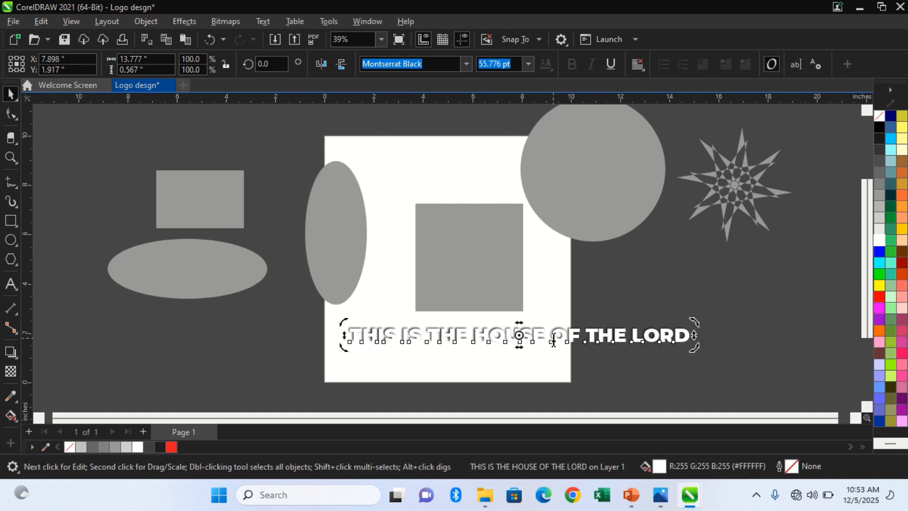
{"action": "key", "text": "Return"}
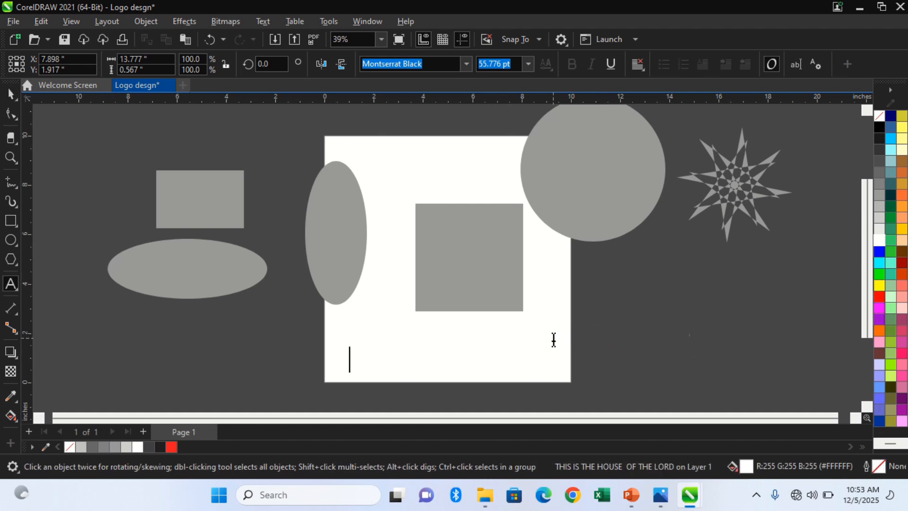
{"action": "key", "text": "ctrl+space"}
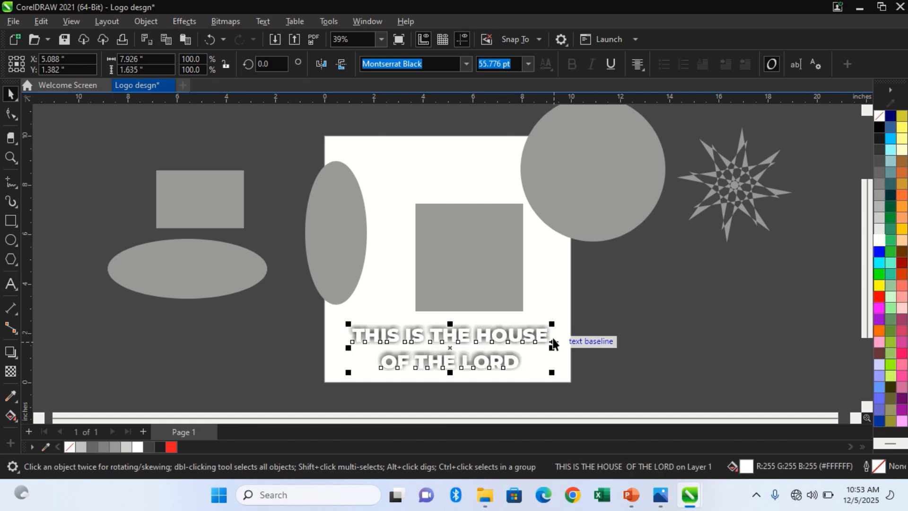
{"action": "left_click", "coordinate": [609, 323]}
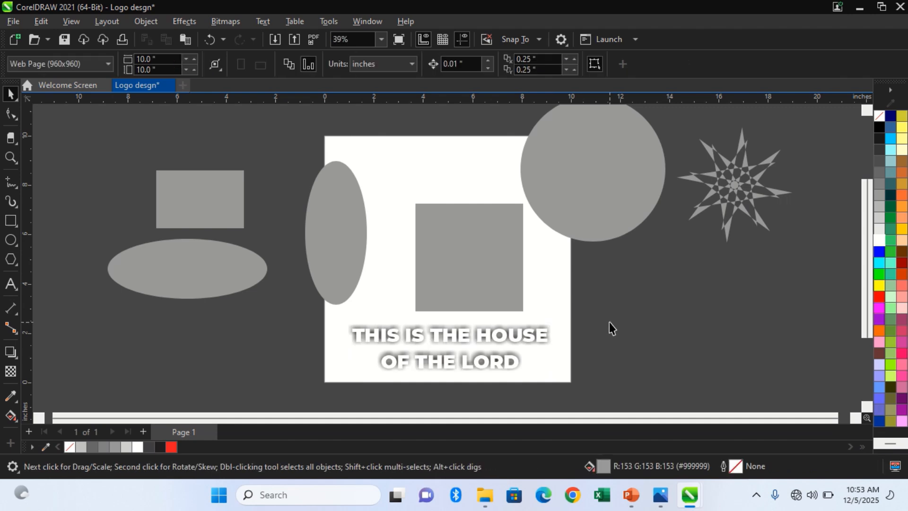
{"action": "left_click", "coordinate": [475, 337]}
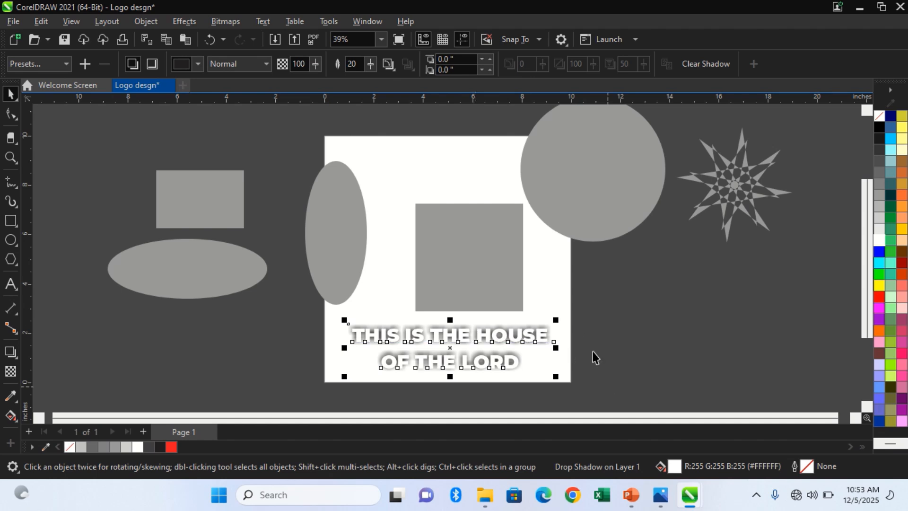
{"action": "left_click", "coordinate": [579, 321]}
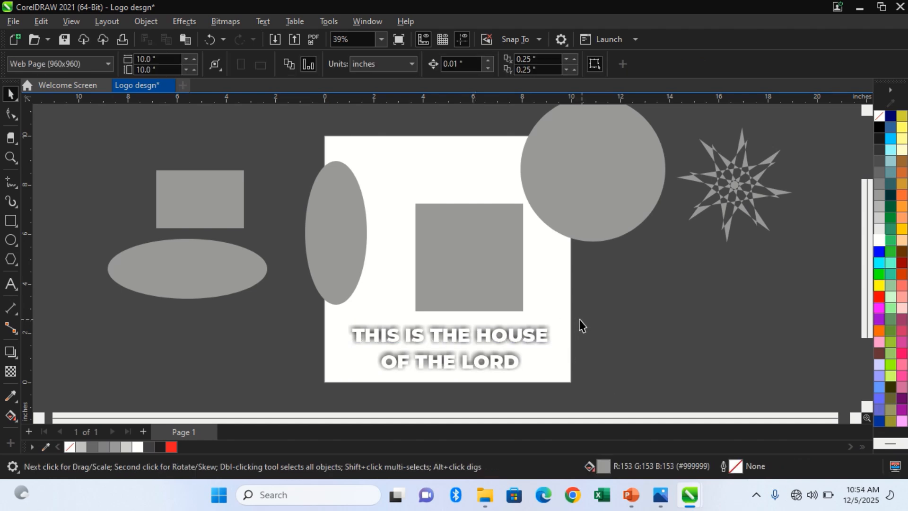
{"action": "left_click", "coordinate": [514, 334]}
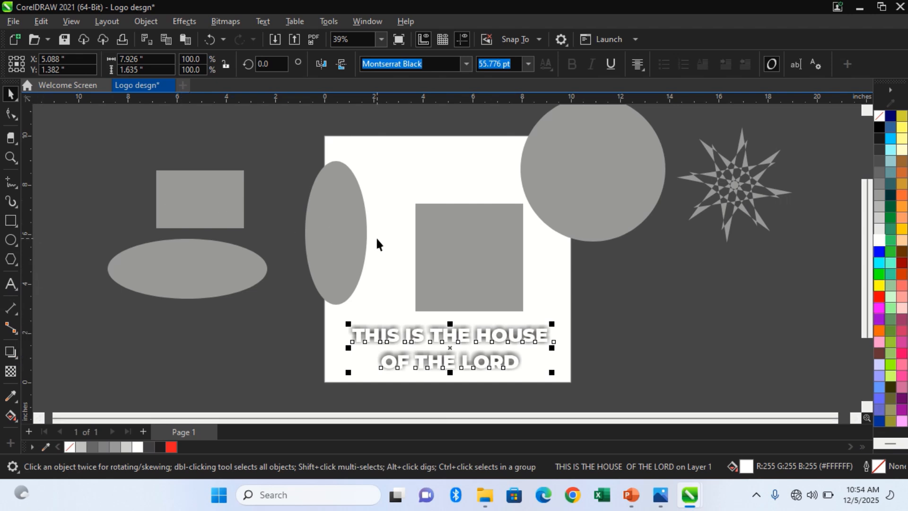
Move the tall ellipse left, almost off the page, and shift the square left to about X 5.15, Y 5.20 inches.
{"action": "left_click_drag", "start_coordinate": [319, 229], "coordinate": [270, 211]}
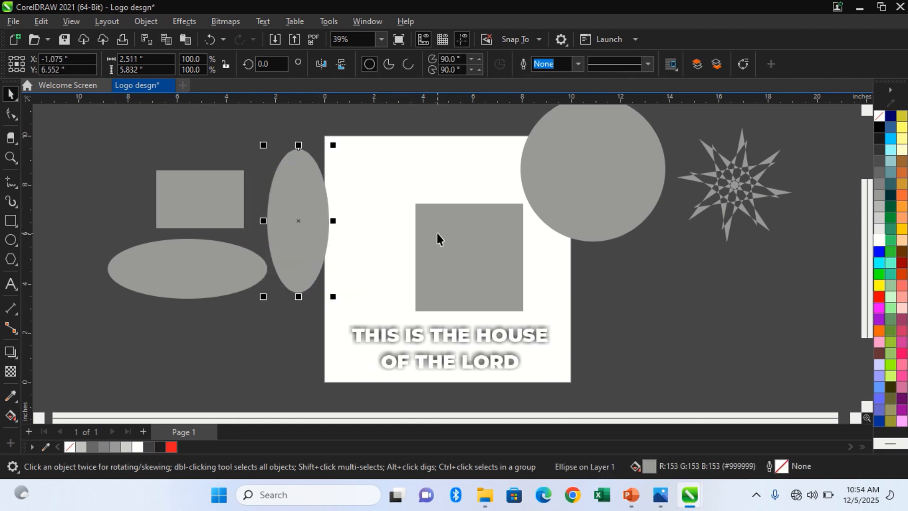
{"action": "left_click_drag", "start_coordinate": [437, 234], "coordinate": [418, 231]}
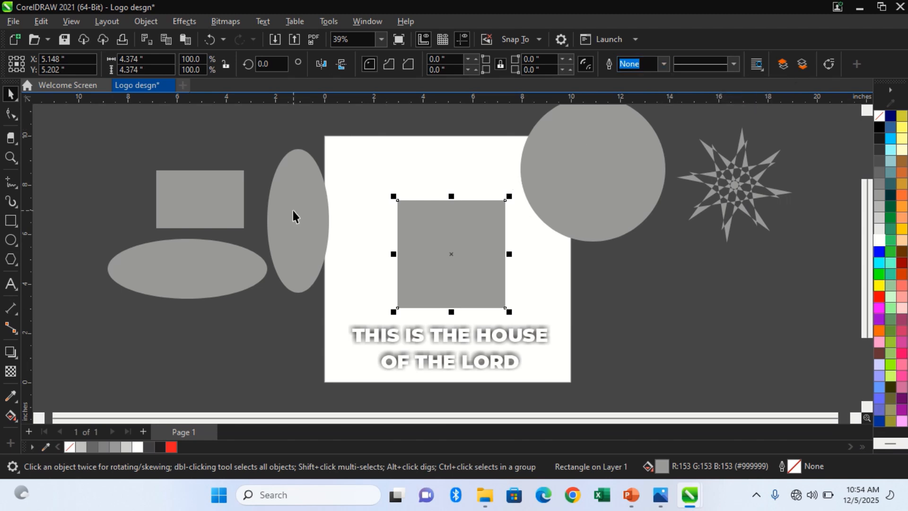
{"action": "left_click", "coordinate": [11, 114]}
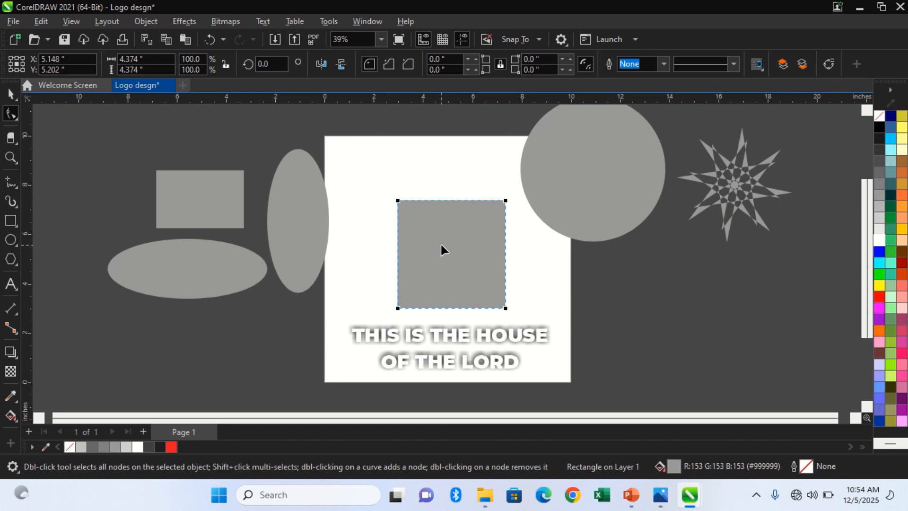
{"action": "key", "text": "space"}
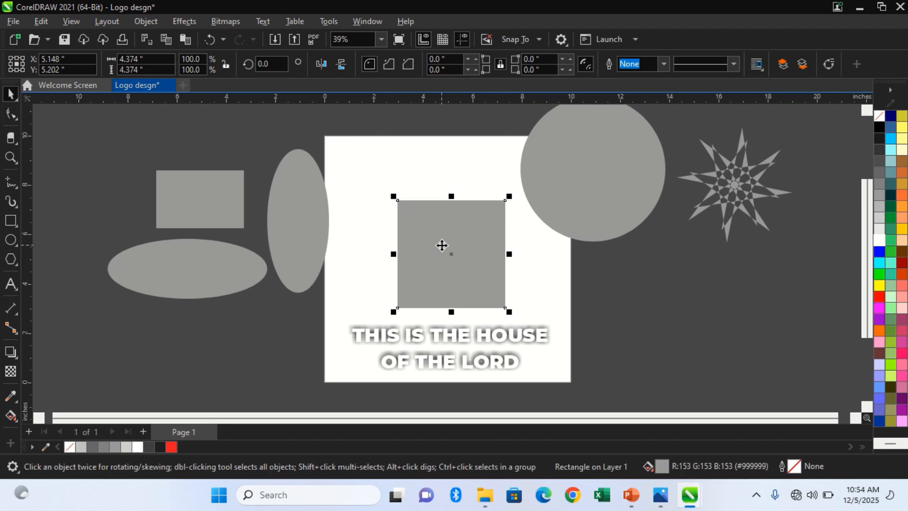
Delete the square and draw an ellipse about 4.9 by 5.9 inches above the text, moved to about X 5.39, Y 6.00 inches.
{"action": "key", "text": "Delete"}
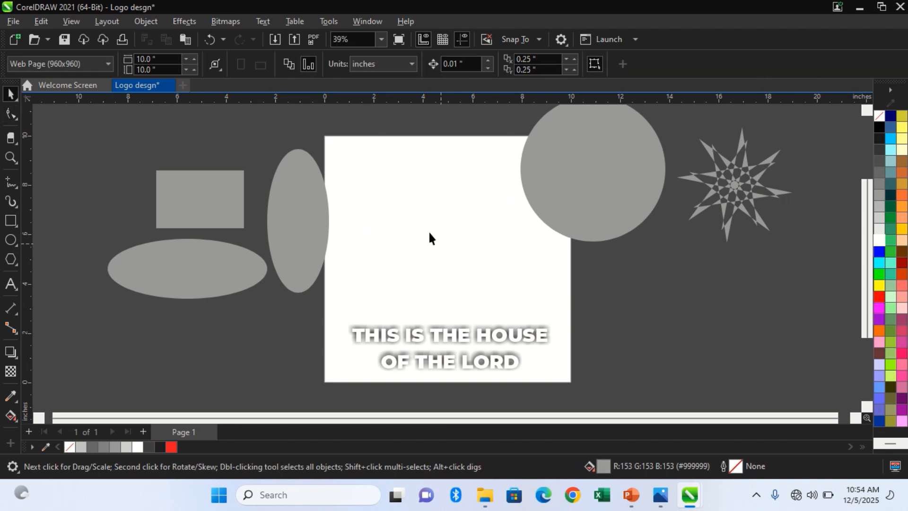
{"action": "left_click", "coordinate": [10, 240]}
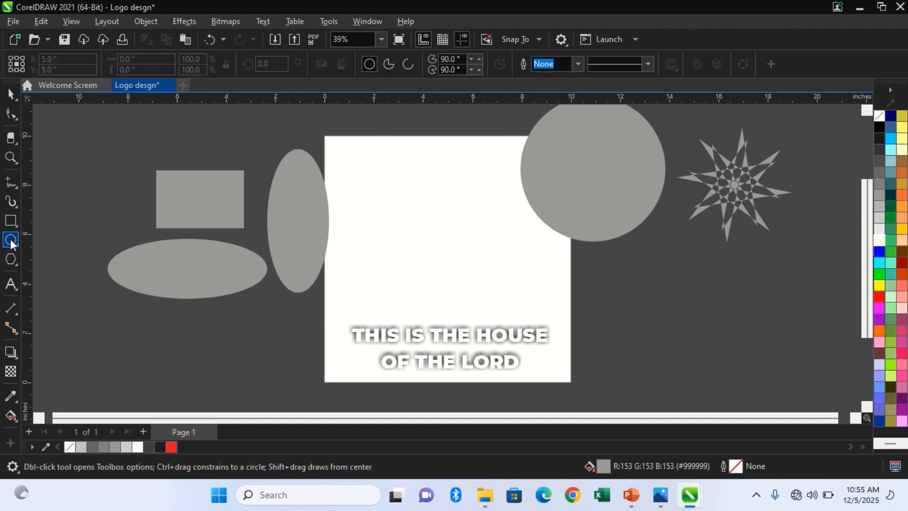
{"action": "scroll", "coordinate": [37, 253], "scroll_direction": "left", "scroll_amount": 20}
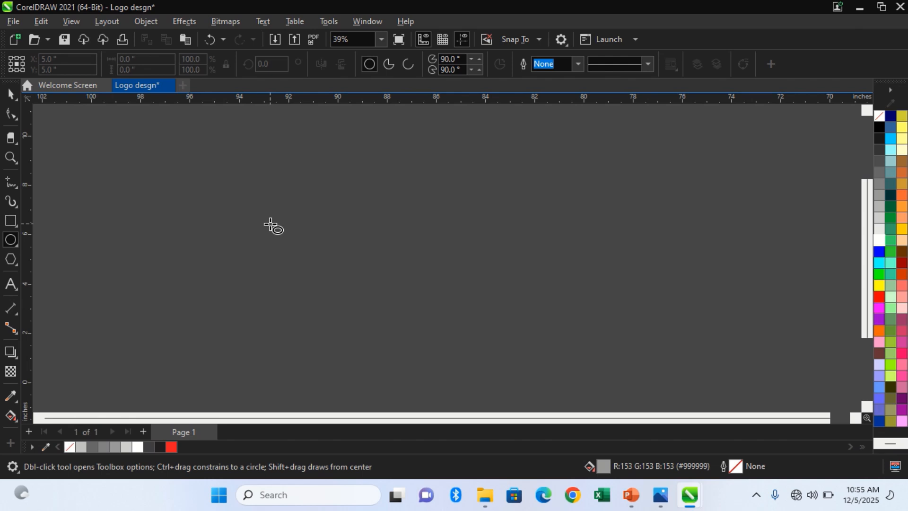
{"action": "scroll", "coordinate": [271, 224], "scroll_direction": "right", "scroll_amount": 10}
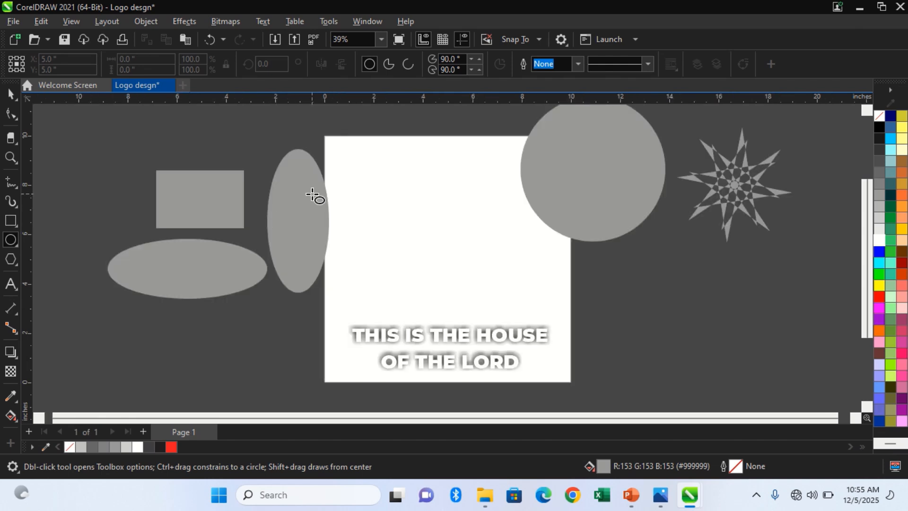
{"action": "mouse_move", "coordinate": [405, 161]}
{"action": "left_mouse_down"}
{"action": "mouse_move", "coordinate": [466, 270]}
{"action": "mouse_move", "coordinate": [495, 303]}
{"action": "mouse_move", "coordinate": [527, 307]}
{"action": "left_mouse_up"}
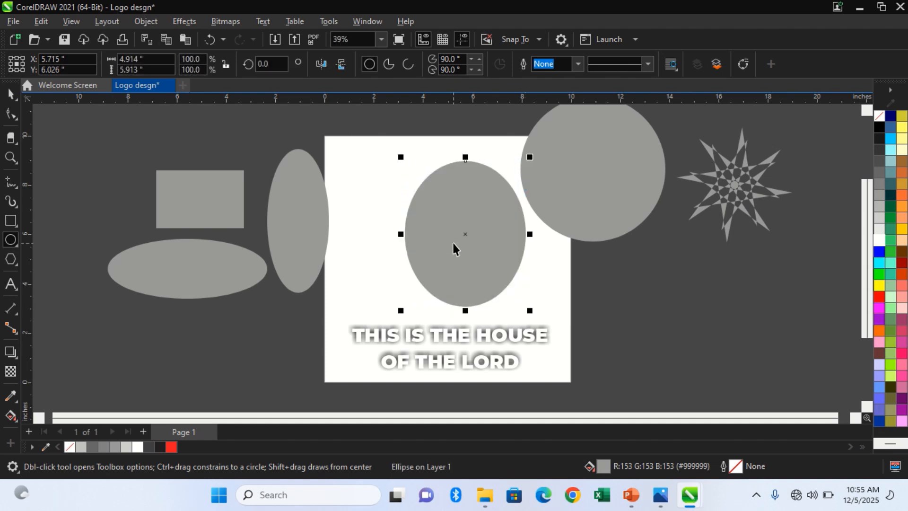
{"action": "key", "text": "space"}
{"action": "left_click_drag", "start_coordinate": [454, 243], "coordinate": [446, 243]}
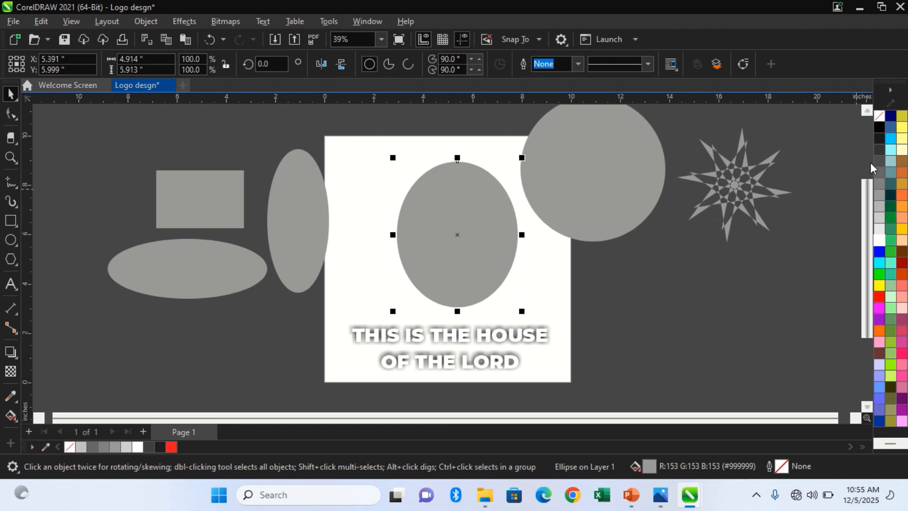
Remove the new ellipse's fill and give it a black outline.
{"action": "left_click", "coordinate": [878, 117]}
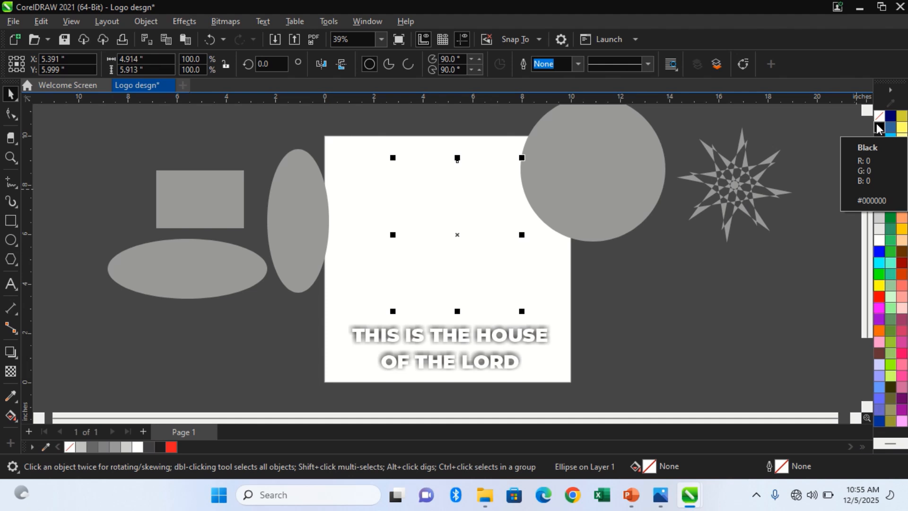
{"action": "right_click", "coordinate": [877, 128]}
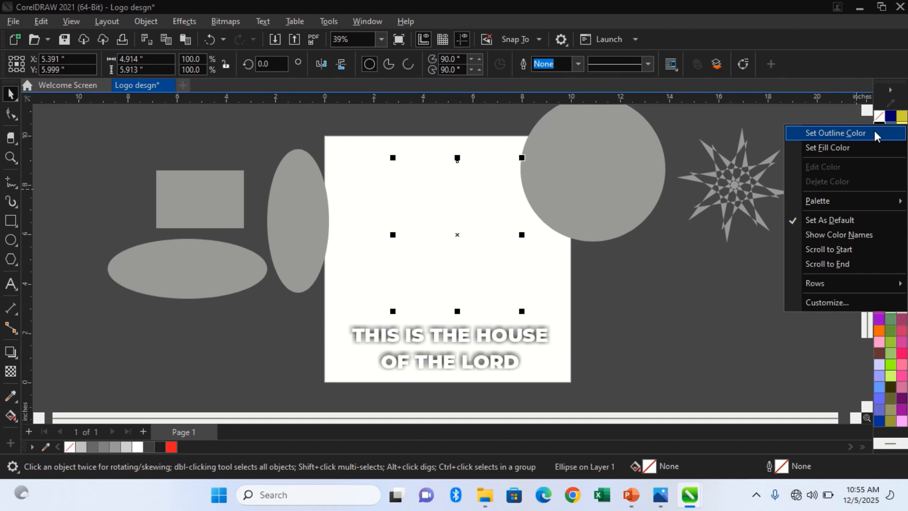
{"action": "left_click", "coordinate": [875, 133]}
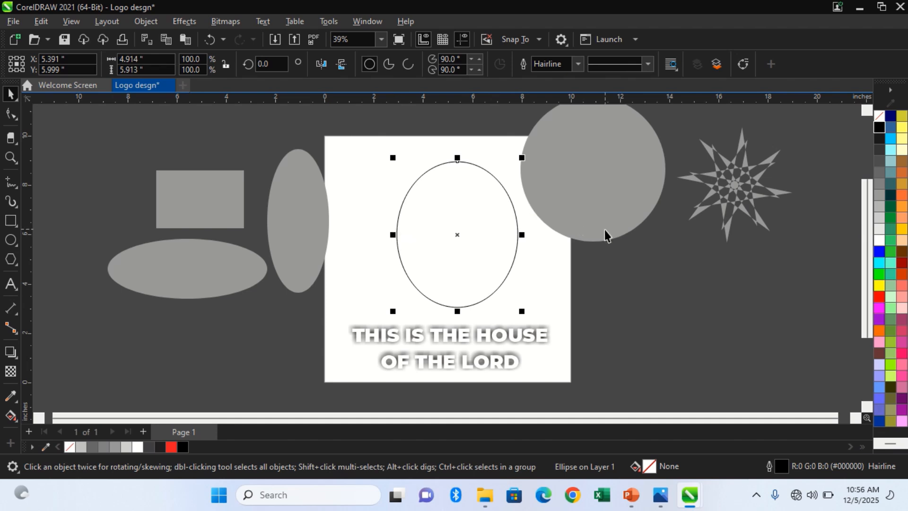
Try to make a horizontally narrowed copy of the outlined ellipse sharing its right edge, and undo the copy.
{"action": "left_click", "coordinate": [392, 238]}
{"action": "right_click", "coordinate": [391, 238]}
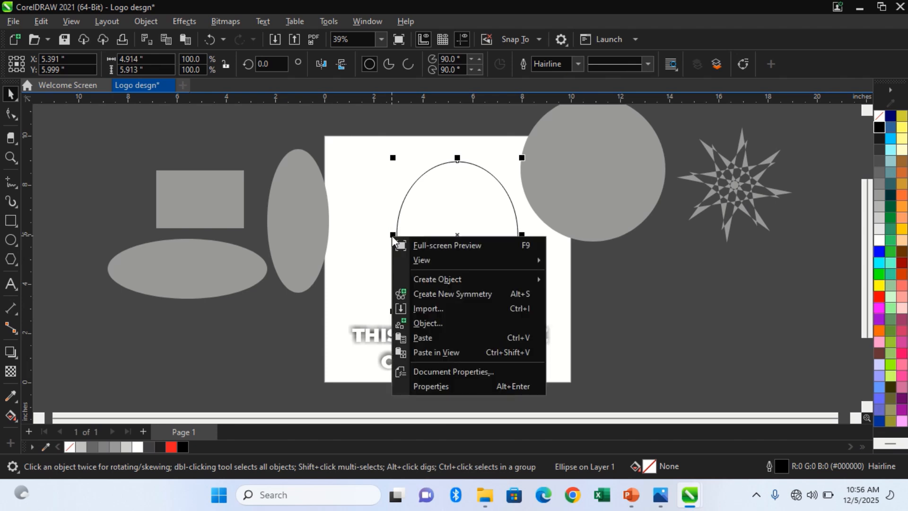
{"action": "left_click", "coordinate": [376, 220]}
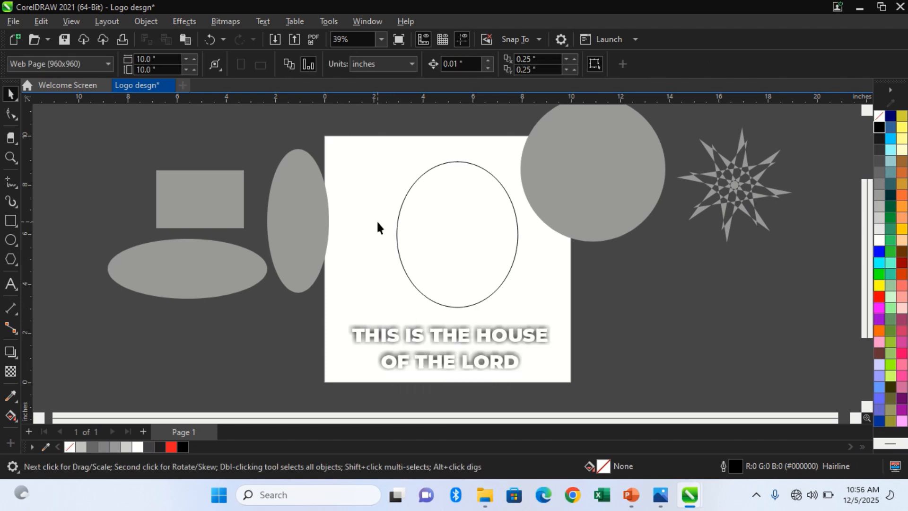
{"action": "key", "text": "Tab"}
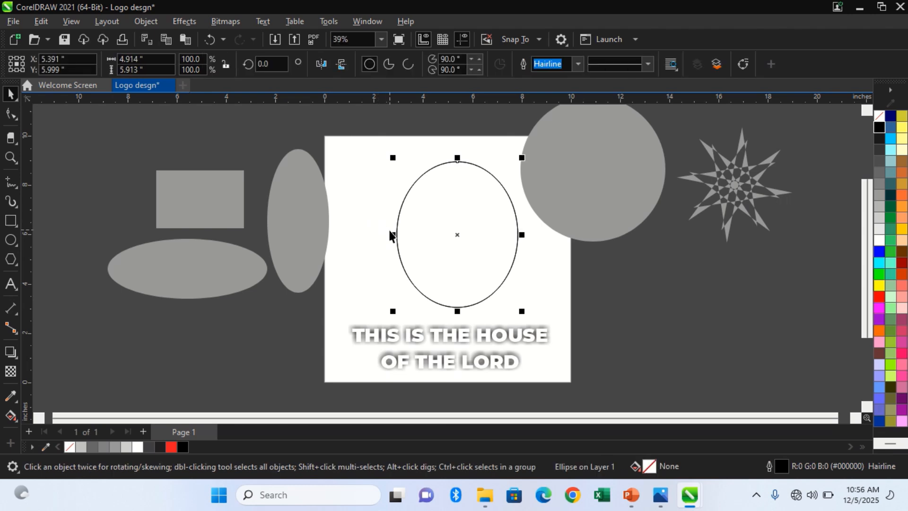
{"action": "left_click_drag", "start_coordinate": [393, 235], "coordinate": [416, 242]}
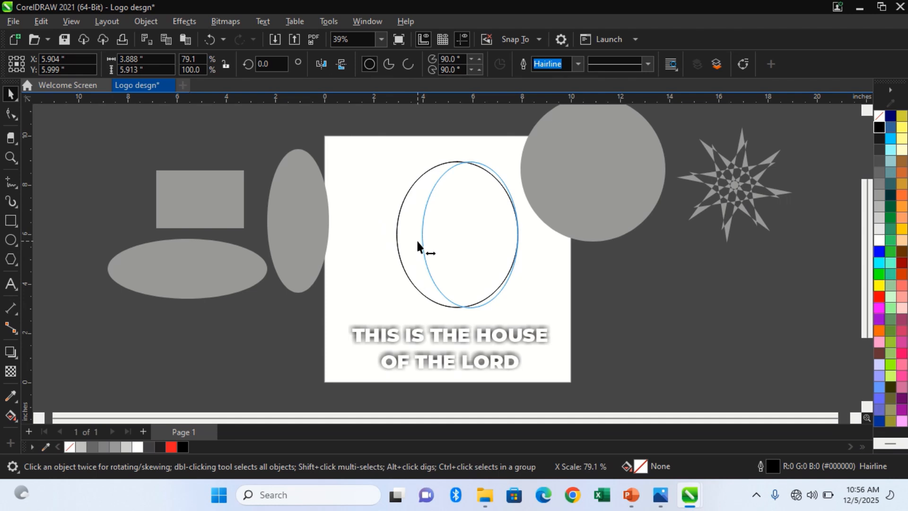
{"action": "left_click_drag", "start_coordinate": [417, 243], "coordinate": [418, 242]}
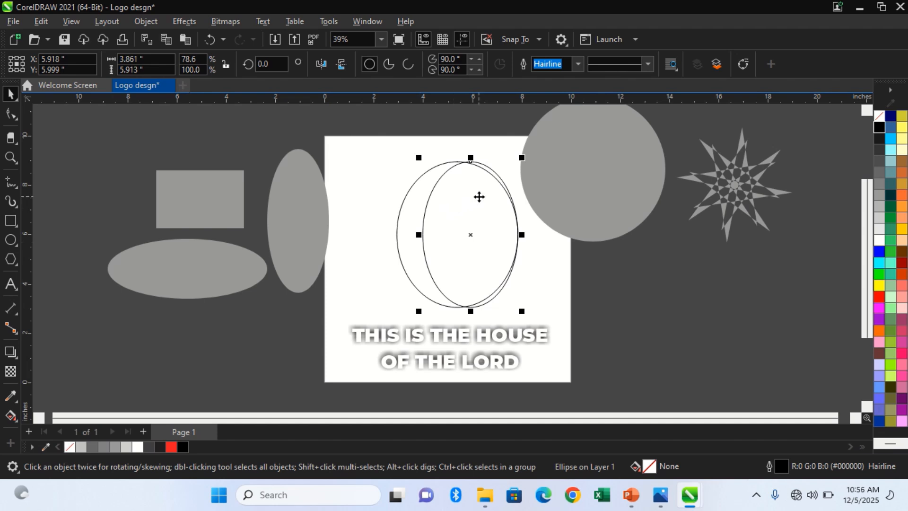
{"action": "key", "text": "Delete"}
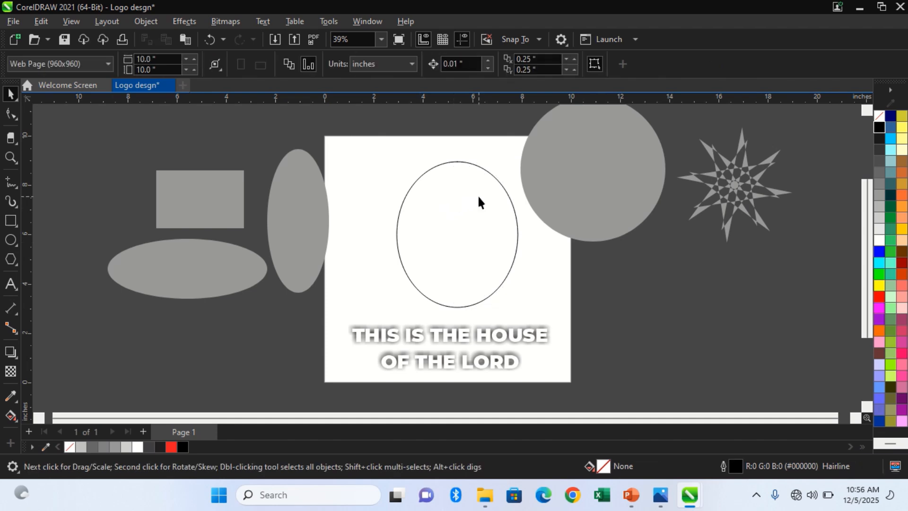
{"action": "key", "text": "ctrl+z"}
{"action": "key", "text": "ctrl+z"}
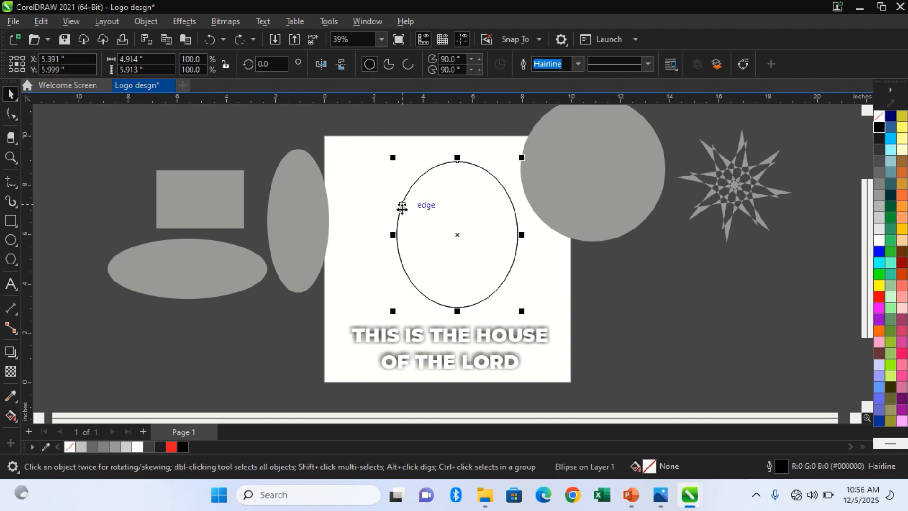
Make a copy of the outlined ellipse narrowed to about 3.8 inches wide, keeping its right edge and height.
{"action": "left_click_drag", "start_coordinate": [392, 235], "coordinate": [416, 243]}
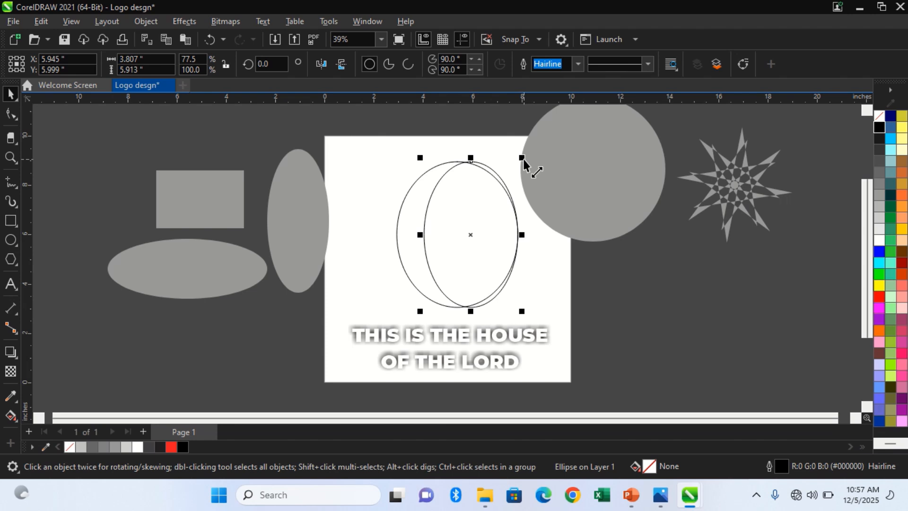
{"action": "left_click_drag", "start_coordinate": [525, 166], "coordinate": [518, 172]}
{"action": "key", "text": "ctrl+z"}
Make a smaller concentric copy of the narrowed ellipse, about 2.4 by 3.75 inches.
{"action": "left_click_drag", "start_coordinate": [521, 158], "coordinate": [513, 182]}
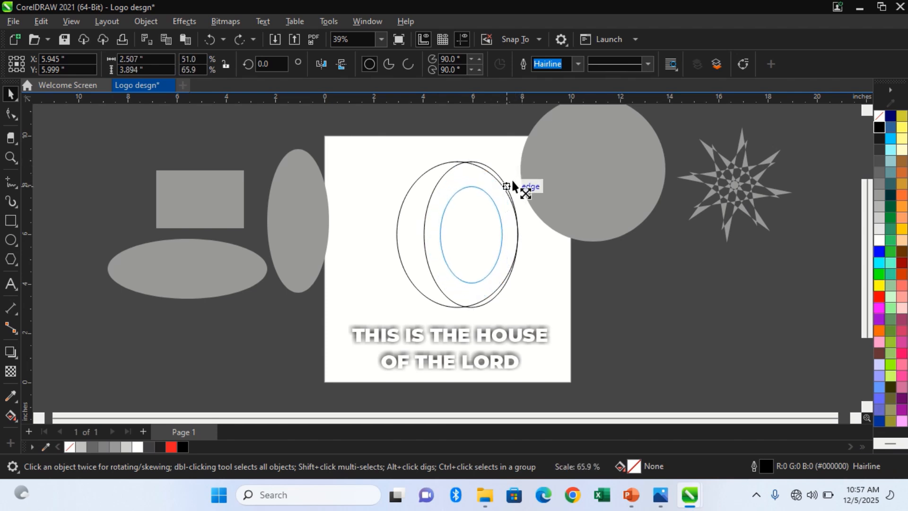
{"action": "key", "text": "Escape"}
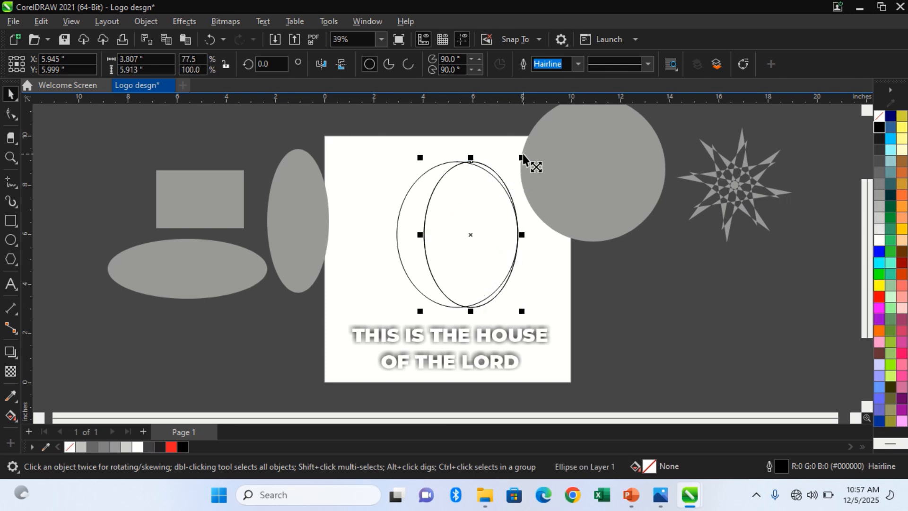
{"action": "left_click_drag", "start_coordinate": [522, 158], "coordinate": [515, 181]}
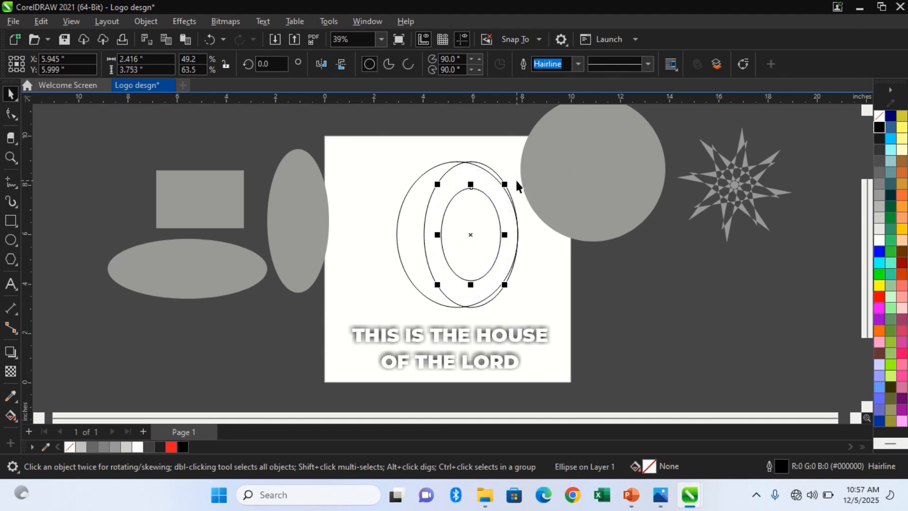
Nudge the smallest ellipse left to about X 5.53 inches, near the left edge of the narrowed ellipse.
{"action": "key", "text": "Left"}
{"action": "key", "text": "Left"}
{"action": "key", "text": "Left"}
{"action": "key", "text": "Left"}
{"action": "key", "text": "Left"}
{"action": "key", "text": "Left"}
{"action": "key", "text": "Left"}
{"action": "key", "text": "Left"}
{"action": "key", "text": "Left"}
{"action": "key", "text": "Left"}
{"action": "key", "text": "Left"}
{"action": "key", "text": "Left"}
{"action": "key", "text": "Left"}
{"action": "key", "text": "Left"}
{"action": "key", "text": "Left"}
{"action": "key", "text": "Left"}
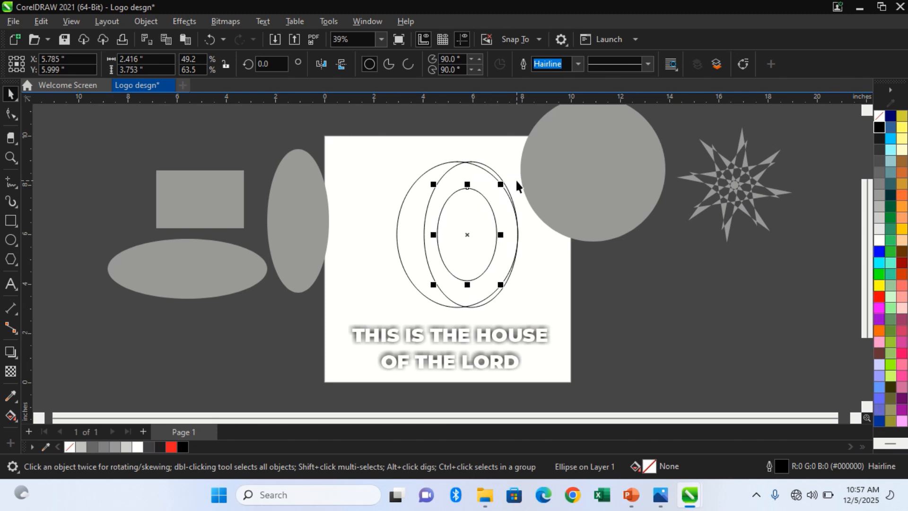
{"action": "key", "text": "Left"}
{"action": "key", "text": "Left"}
{"action": "key", "text": "Left"}
{"action": "key", "text": "Left"}
{"action": "key", "text": "Left"}
{"action": "key", "text": "Left"}
{"action": "key", "text": "Left"}
{"action": "key", "text": "Left"}
{"action": "key", "text": "Left"}
{"action": "key", "text": "Left"}
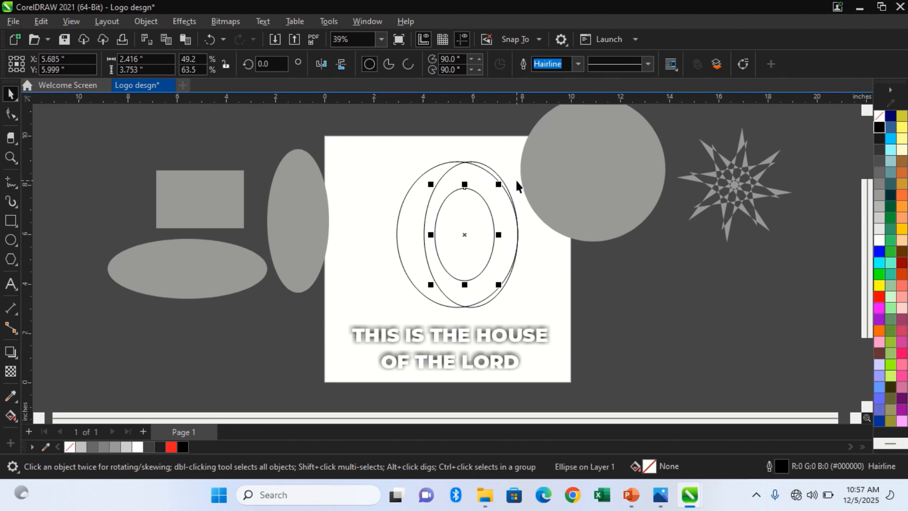
{"action": "key", "text": "Left"}
{"action": "key", "text": "Left"}
{"action": "key", "text": "Left"}
{"action": "key", "text": "Left"}
{"action": "key", "text": "Left"}
{"action": "key", "text": "Left"}
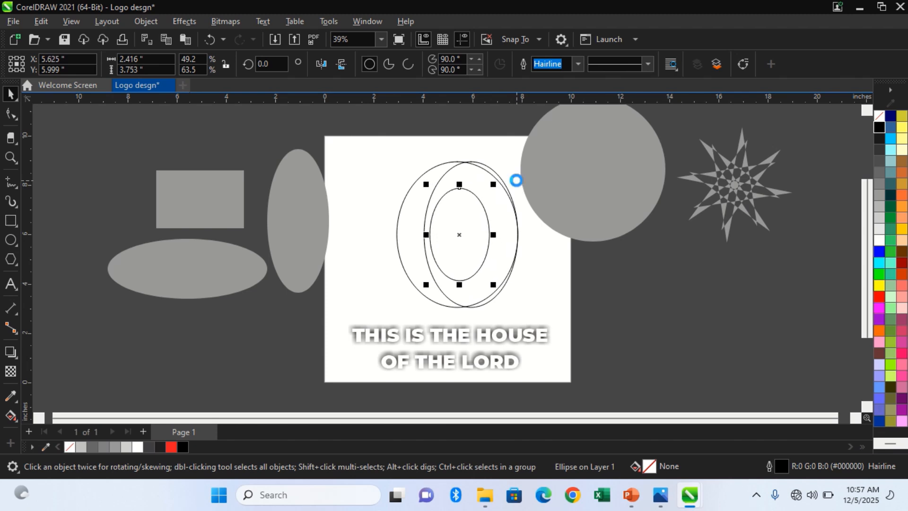
{"action": "key", "text": "Left"}
{"action": "key", "text": "Left"}
{"action": "key", "text": "Left"}
{"action": "key", "text": "Left"}
{"action": "key", "text": "Left"}
{"action": "key", "text": "Left"}
{"action": "key", "text": "Left"}
{"action": "key", "text": "Left"}
{"action": "key", "text": "Left"}
{"action": "key", "text": "Left"}
{"action": "key", "text": "Left"}
{"action": "key", "text": "Left"}
{"action": "key", "text": "Left"}
{"action": "key", "text": "Left"}
{"action": "key", "text": "Left"}
{"action": "key", "text": "Left"}
{"action": "key", "text": "Left"}
{"action": "key", "text": "Left"}
{"action": "key", "text": "Left"}
{"action": "key", "text": "Left"}
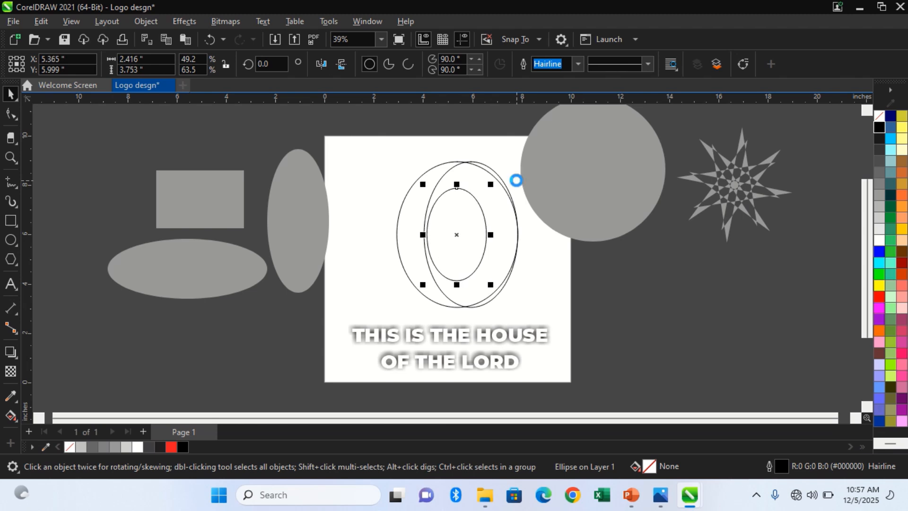
{"action": "key", "text": "Left"}
{"action": "key", "text": "Left"}
{"action": "key", "text": "Left"}
{"action": "key", "text": "Left"}
{"action": "key", "text": "Left"}
{"action": "key", "text": "Left"}
{"action": "key", "text": "Left"}
{"action": "key", "text": "Left"}
{"action": "key", "text": "Left"}
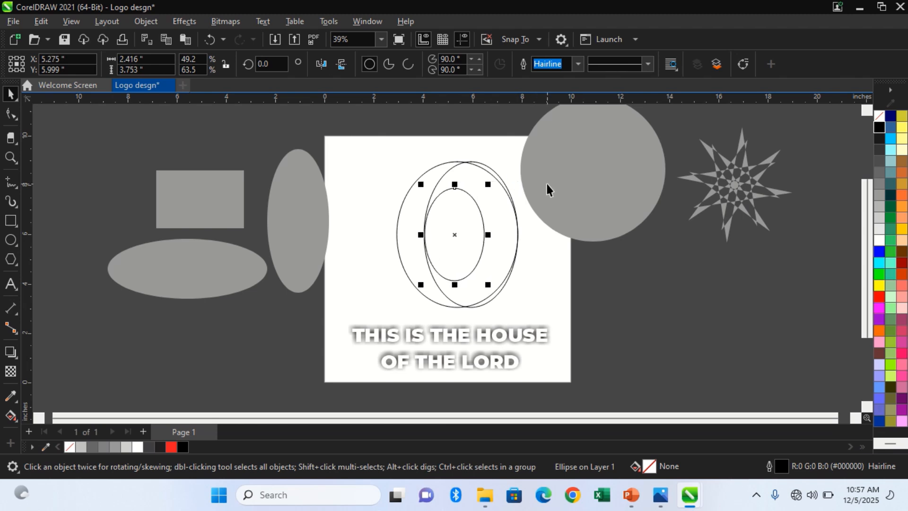
{"action": "key", "text": "Right"}
{"action": "key", "text": "Right"}
{"action": "key", "text": "Right"}
{"action": "key", "text": "Right"}
{"action": "key", "text": "Right"}
{"action": "key", "text": "Right"}
{"action": "key", "text": "Right"}
{"action": "key", "text": "Right"}
{"action": "key", "text": "Right"}
{"action": "key", "text": "Right"}
{"action": "key", "text": "Right"}
{"action": "key", "text": "Right"}
{"action": "key", "text": "Right"}
{"action": "key", "text": "Right"}
{"action": "key", "text": "Right"}
{"action": "key", "text": "Right"}
{"action": "key", "text": "Right"}
{"action": "key", "text": "Right"}
{"action": "key", "text": "Right"}
{"action": "key", "text": "Right"}
{"action": "key", "text": "Right"}
{"action": "key", "text": "Right"}
{"action": "key", "text": "Right"}
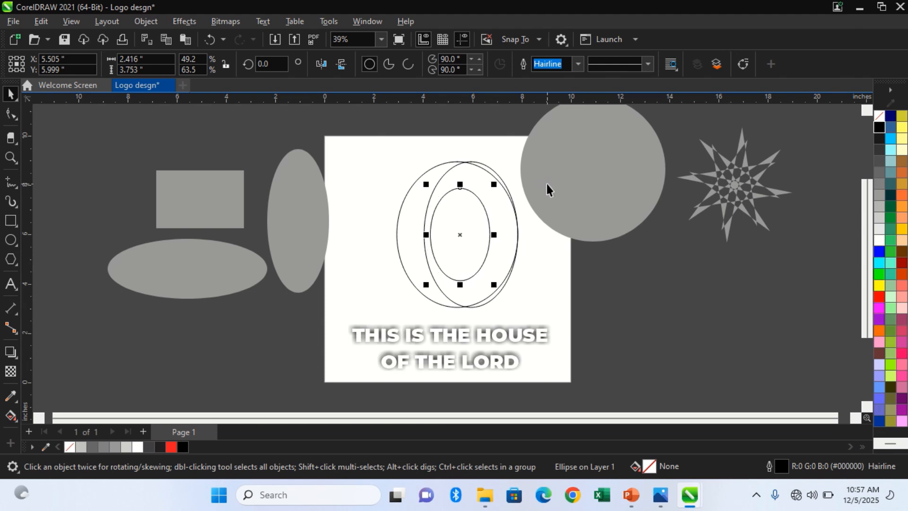
Narrow the middle ellipse to about 3.53 inches wide from its left side, keeping its right edge fixed.
{"action": "left_click", "coordinate": [457, 166]}
{"action": "left_click", "coordinate": [462, 163]}
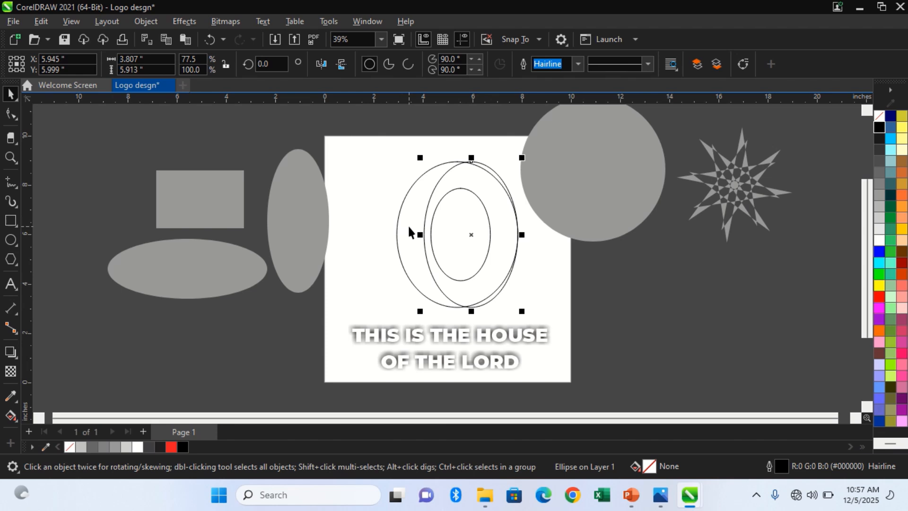
{"action": "left_click_drag", "start_coordinate": [422, 236], "coordinate": [429, 235]}
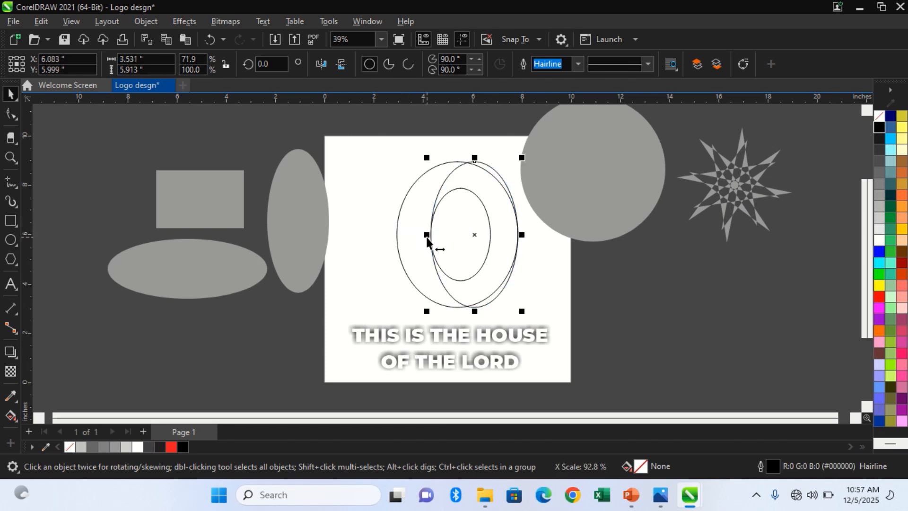
{"action": "left_click", "coordinate": [362, 179]}
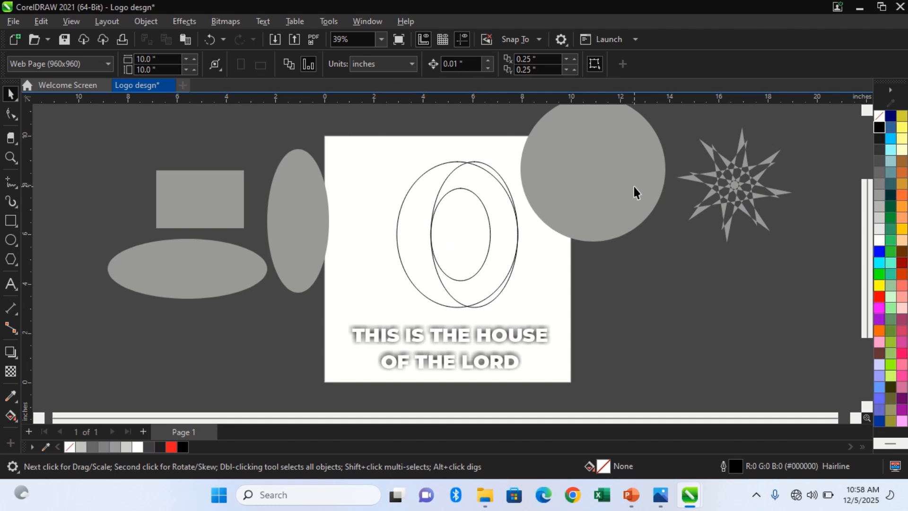
Nudge the smallest ellipse down to about Y 5.86 inches.
{"action": "left_click", "coordinate": [612, 169]}
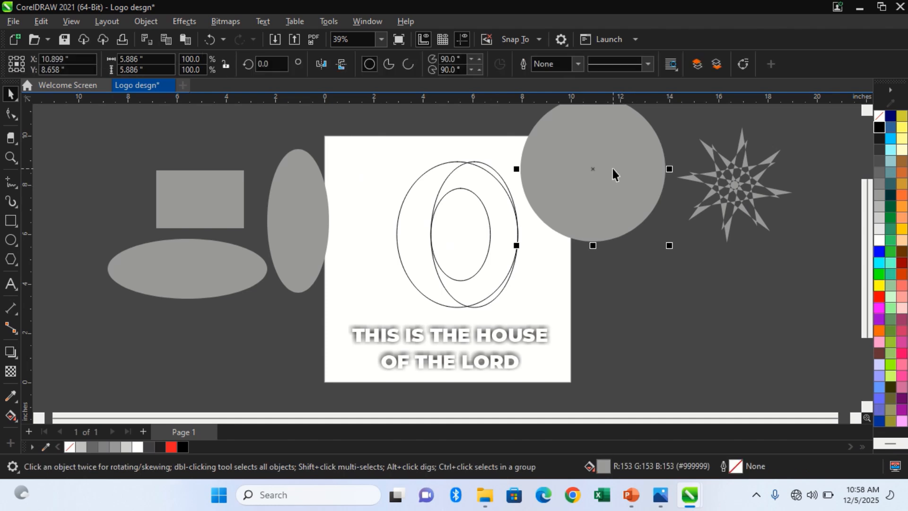
{"action": "left_click", "coordinate": [489, 223]}
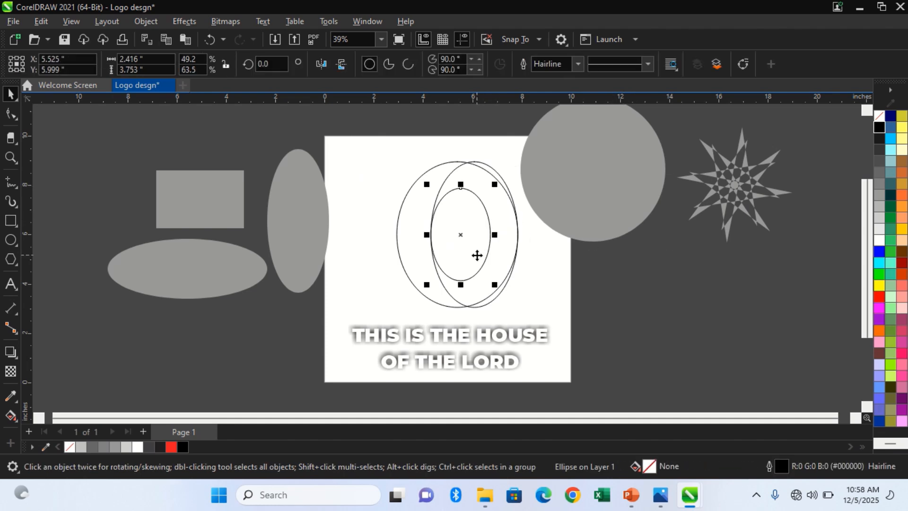
{"action": "key", "text": "Down"}
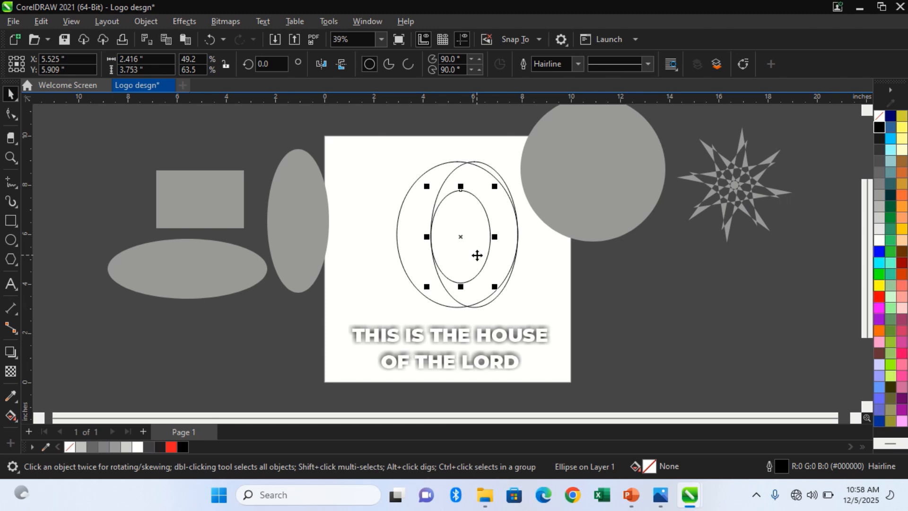
{"action": "key", "text": "Down"}
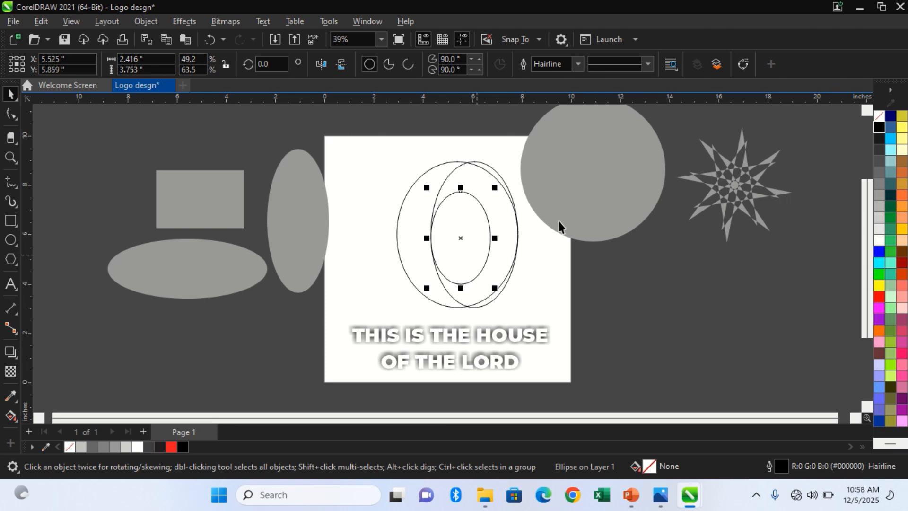
Shorten the middle ellipse to about 5.75 inches tall from its lower side, keeping its upper edge fixed.
{"action": "left_click", "coordinate": [578, 214]}
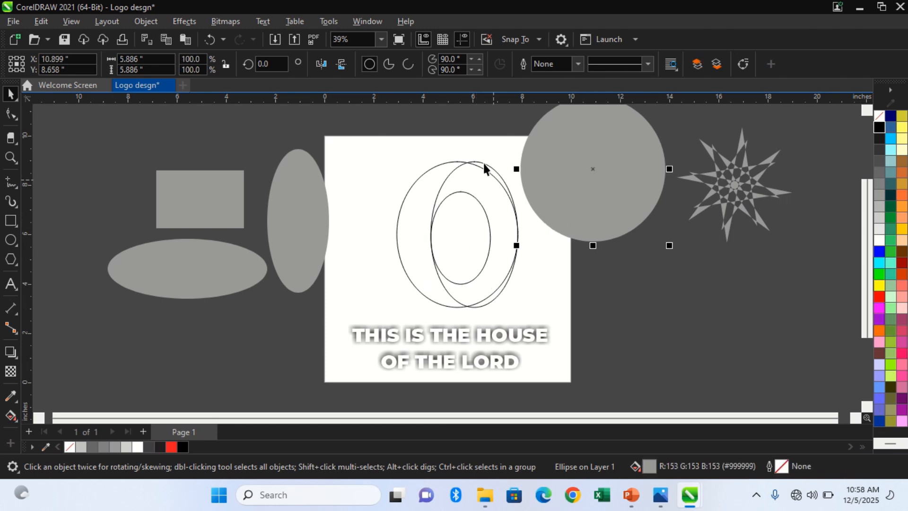
{"action": "right_click", "coordinate": [482, 305]}
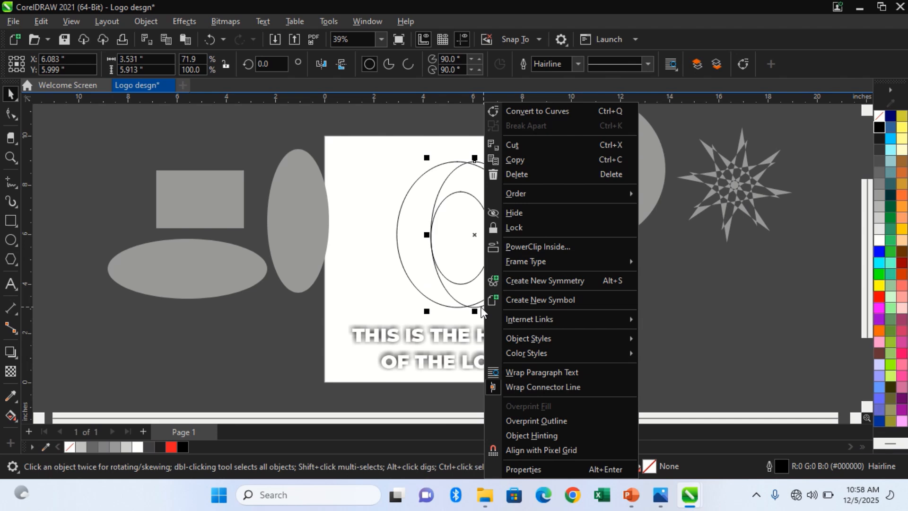
{"action": "right_click", "coordinate": [483, 349]}
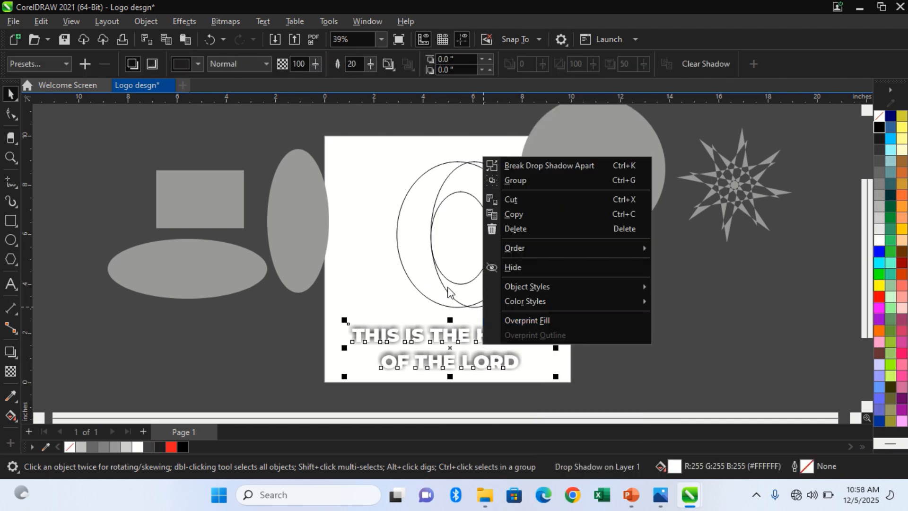
{"action": "left_click", "coordinate": [467, 307]}
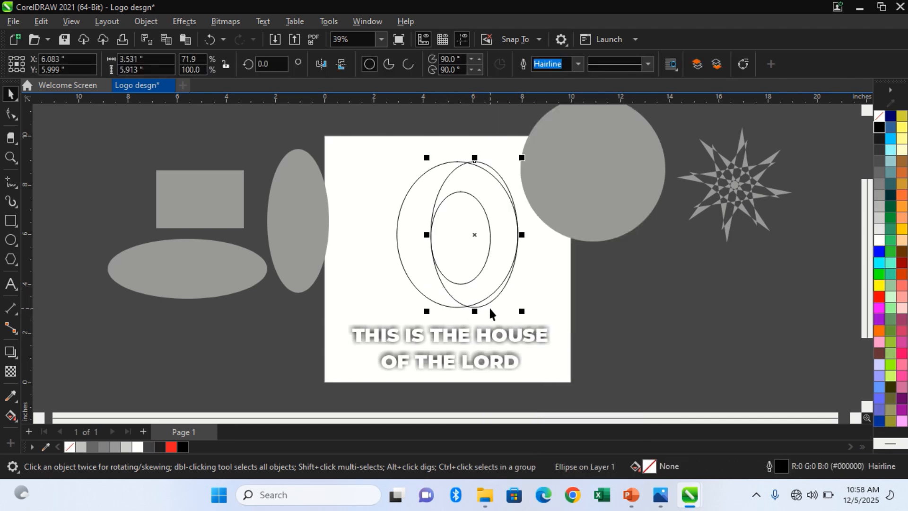
{"action": "left_click_drag", "start_coordinate": [477, 310], "coordinate": [475, 302]}
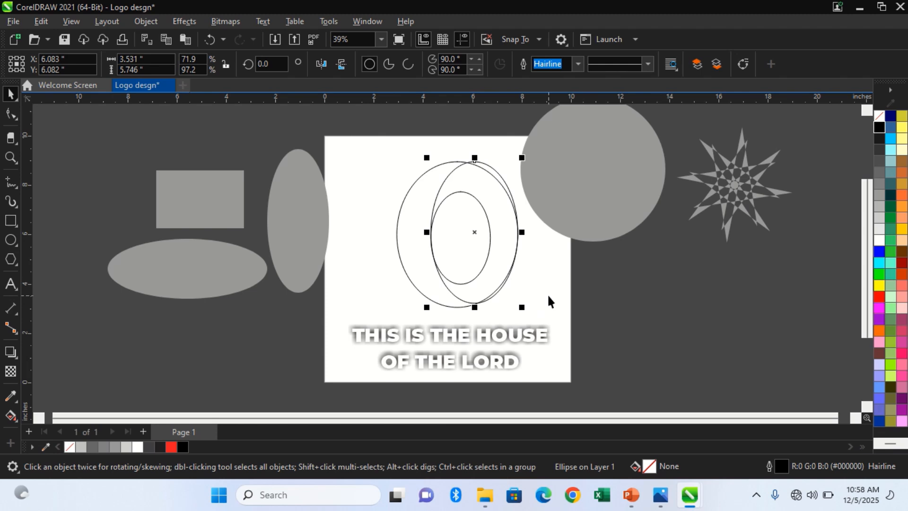
{"action": "left_click", "coordinate": [555, 279]}
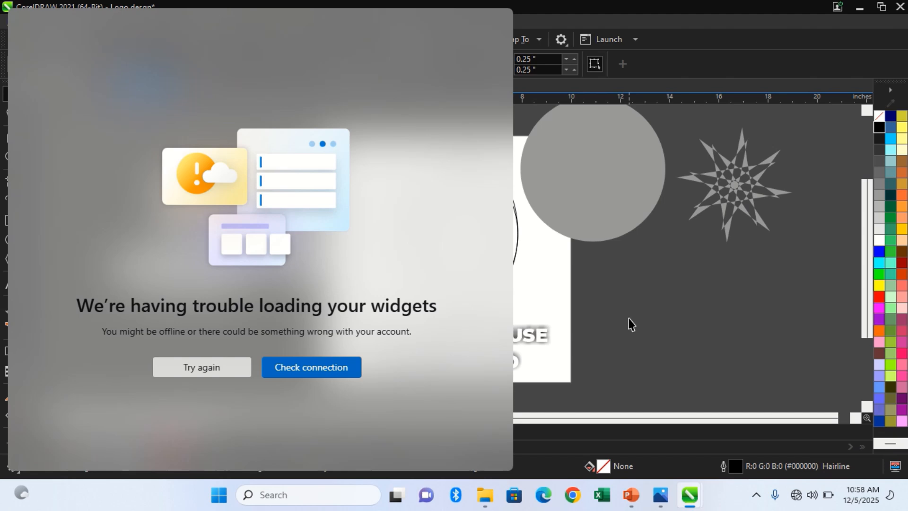
{"action": "left_click", "coordinate": [14, 495]}
{"action": "left_click", "coordinate": [22, 487]}
{"action": "left_click", "coordinate": [588, 377]}
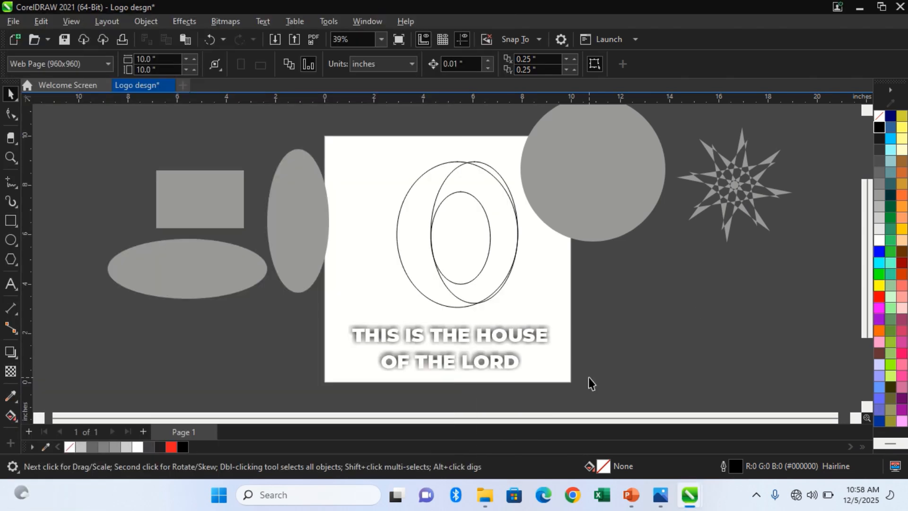
Smart-fill the left crescent and the ring region around the smallest ellipse with blue and a 0.5 pt black outline.
{"action": "left_click", "coordinate": [18, 422]}
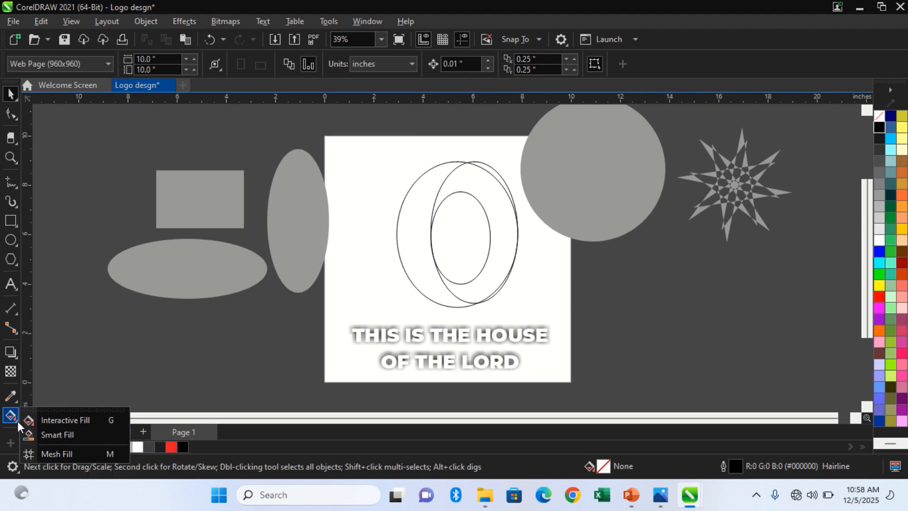
{"action": "left_click", "coordinate": [44, 435]}
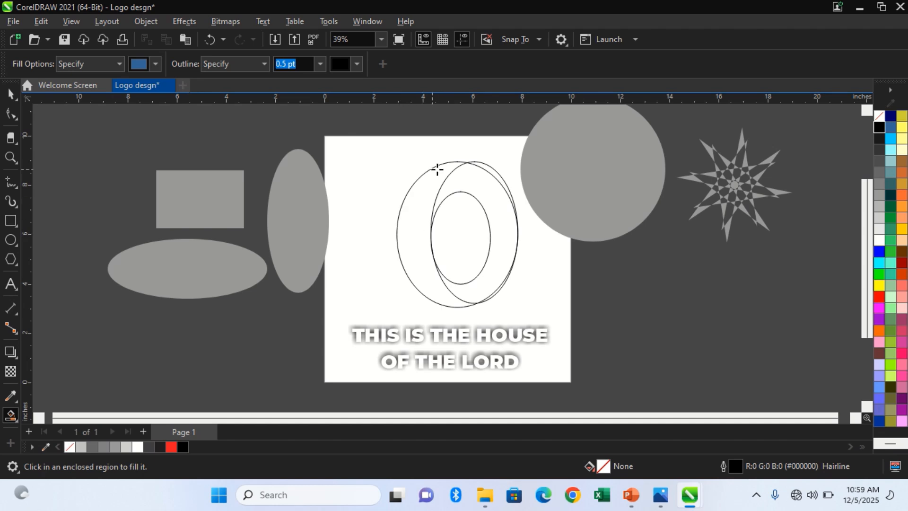
{"action": "left_click", "coordinate": [416, 193]}
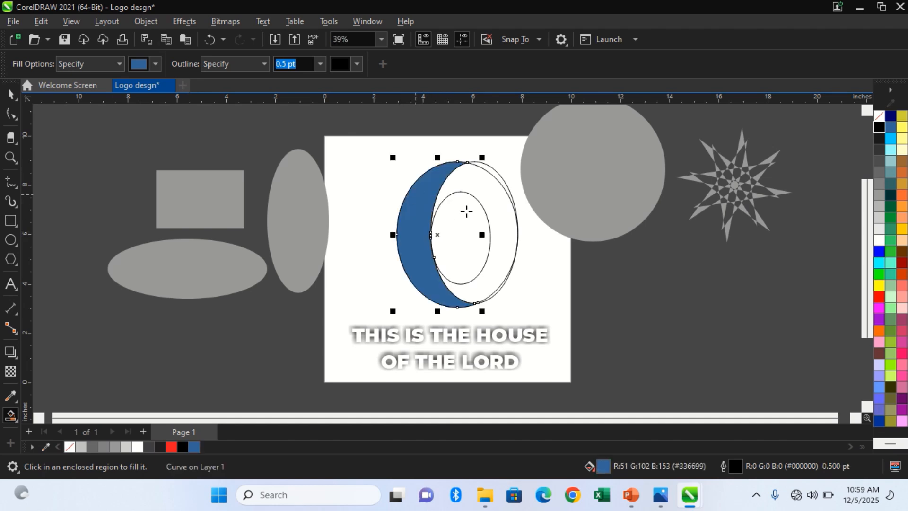
{"action": "left_click", "coordinate": [499, 219]}
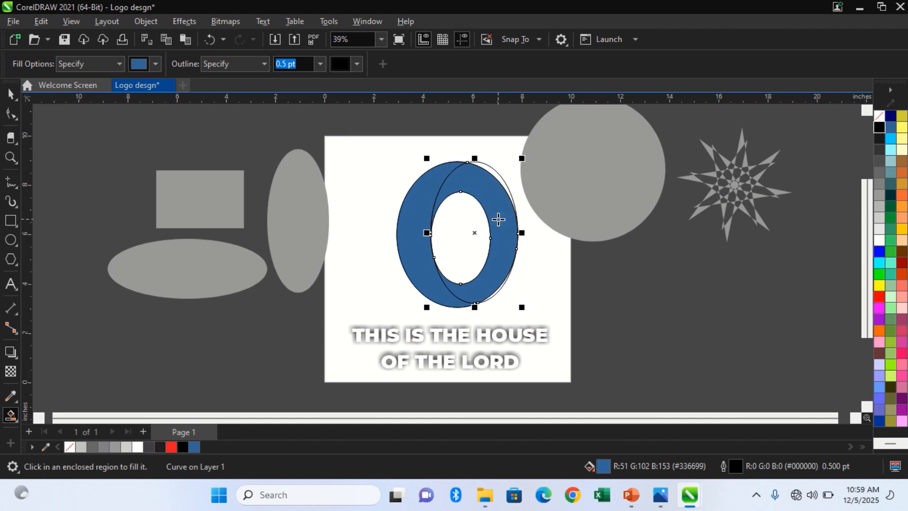
Undo both blue smart fills.
{"action": "key", "text": "space"}
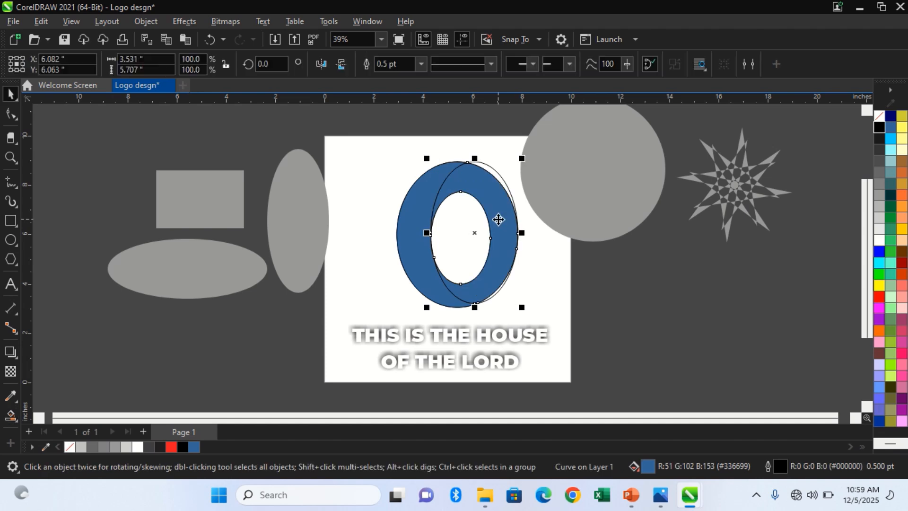
{"action": "key", "text": "z"}
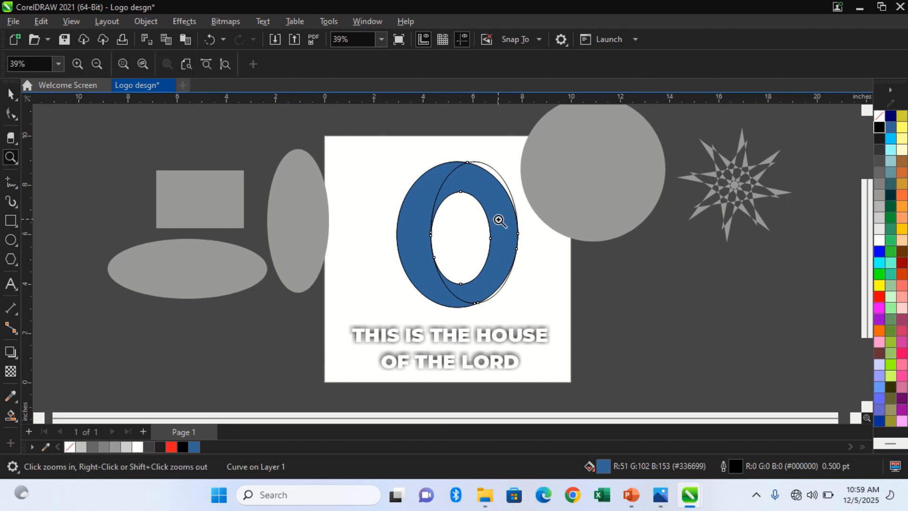
{"action": "key", "text": "space"}
{"action": "key", "text": "ctrl+z"}
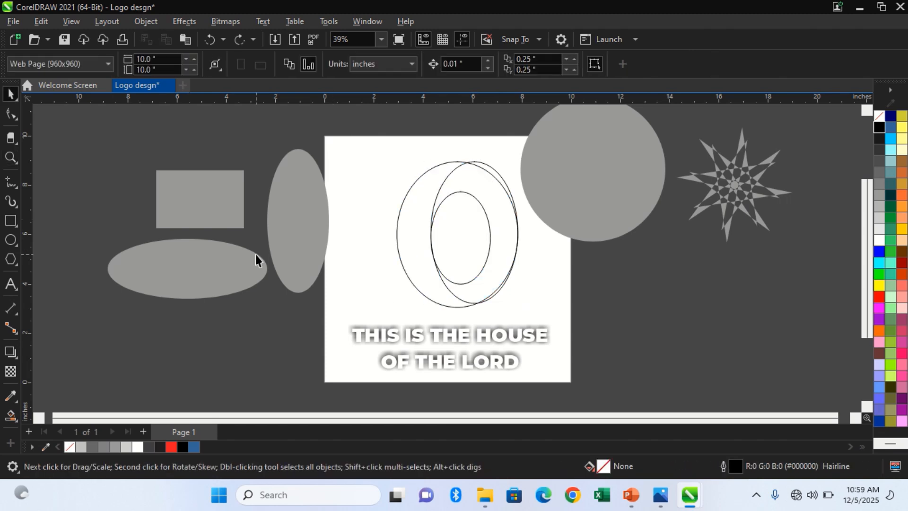
Use Smart Fill again to create the blue left crescent and the blue ring region beside it, outlined in black at 0.5 pt.
{"action": "left_click", "coordinate": [10, 415]}
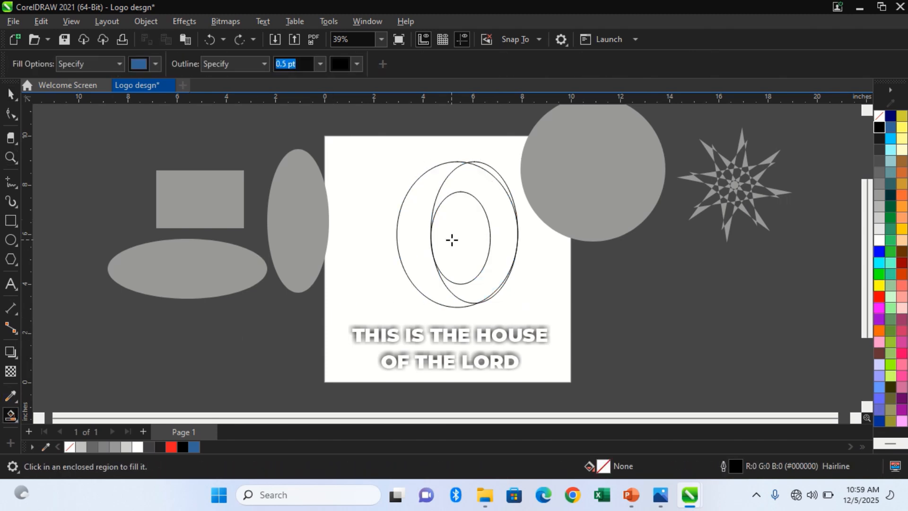
{"action": "left_click", "coordinate": [417, 250]}
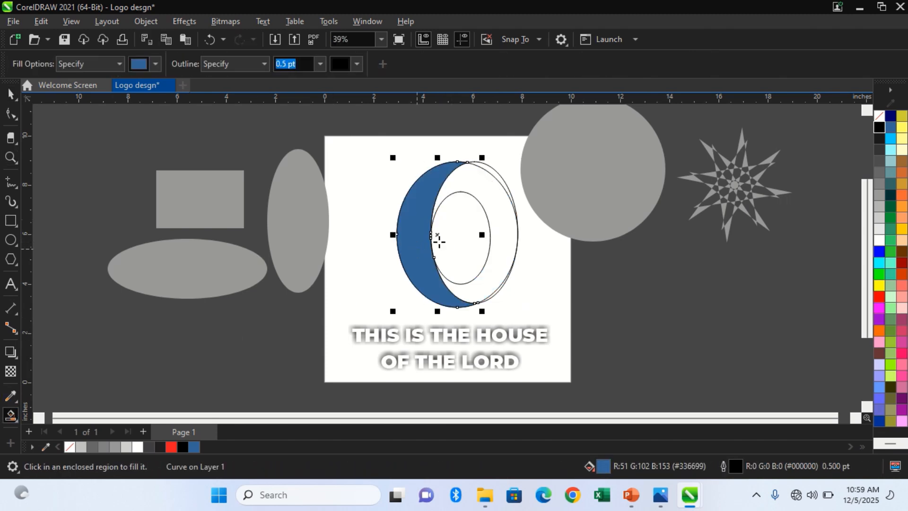
{"action": "left_click", "coordinate": [494, 227]}
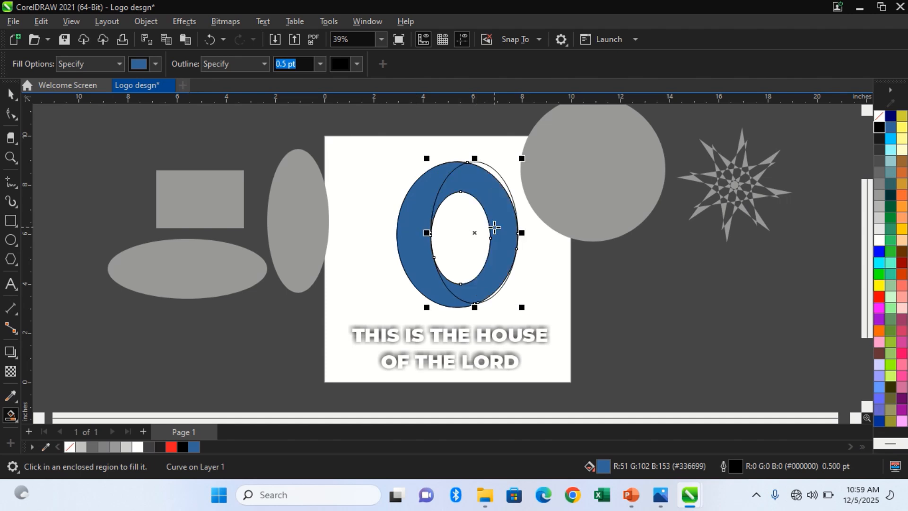
{"action": "key", "text": "space"}
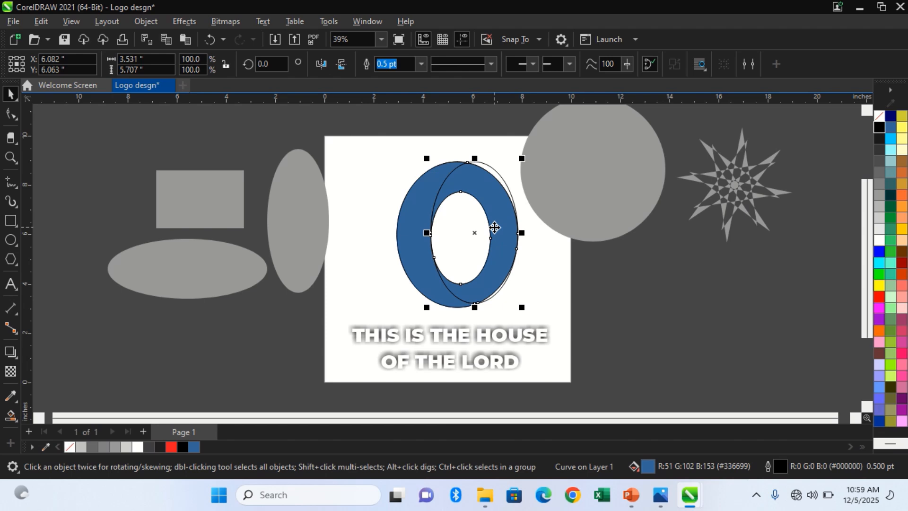
Cut both blue smart-filled shapes to the clipboard.
{"action": "left_click", "coordinate": [496, 162]}
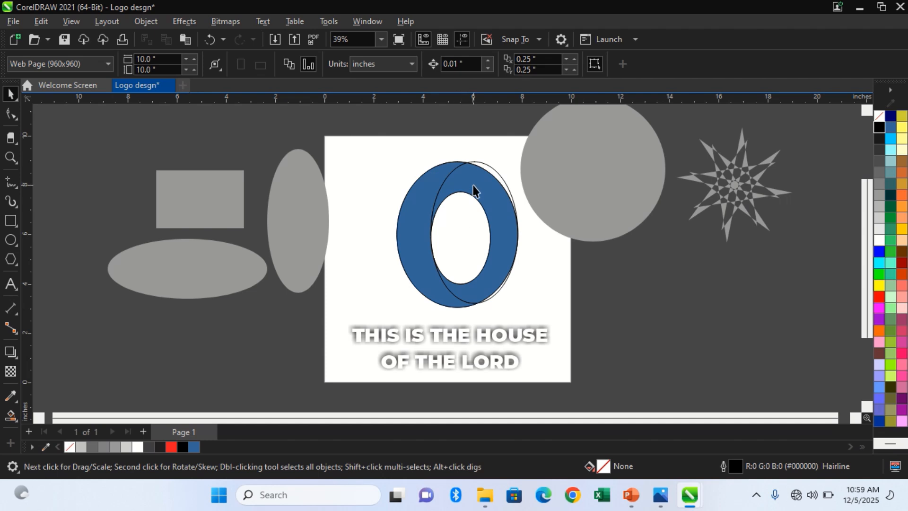
{"action": "left_click", "coordinate": [438, 176]}
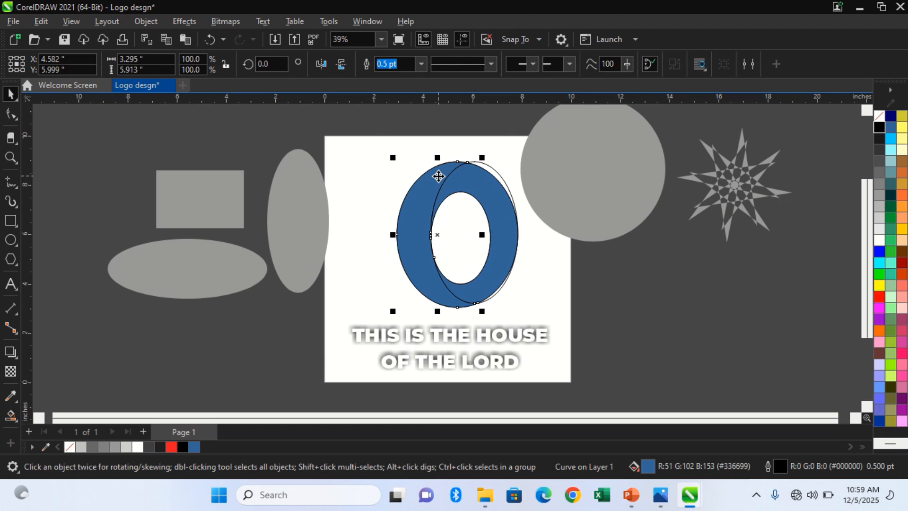
{"action": "left_click", "coordinate": [499, 203], "text": "shift"}
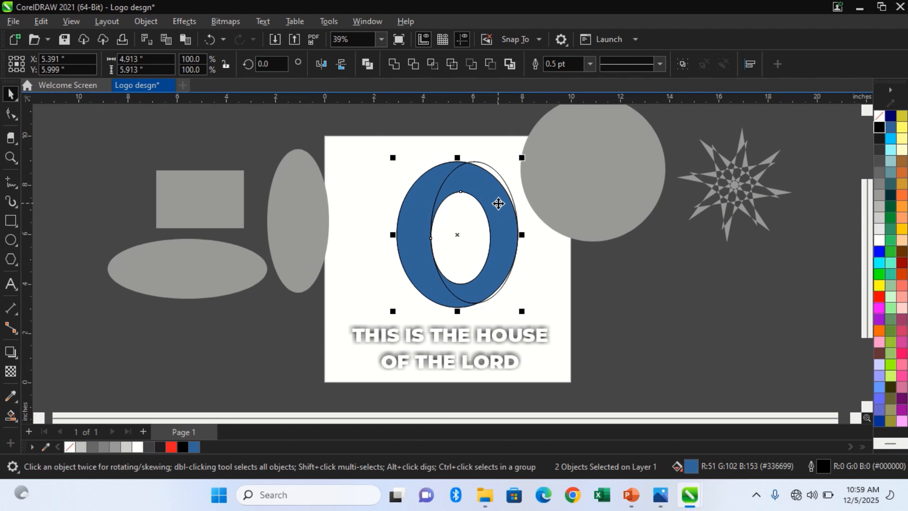
{"action": "key", "text": "Delete"}
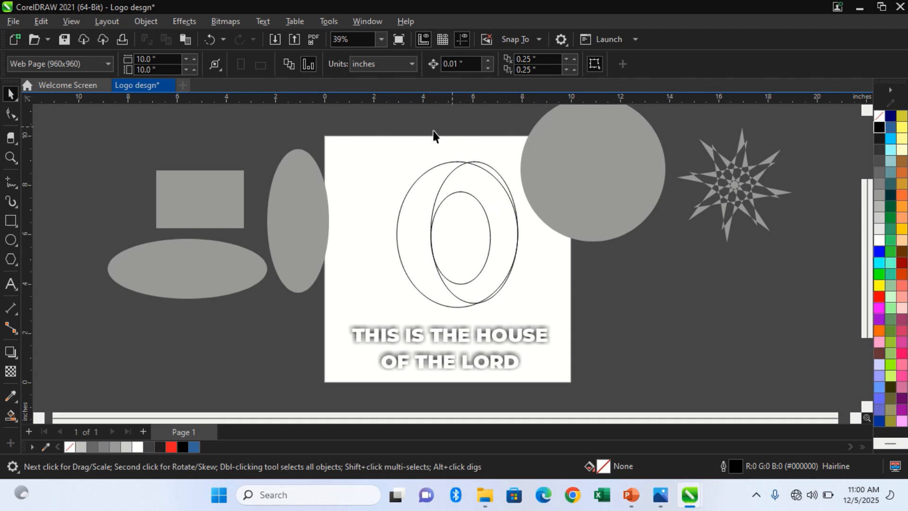
Delete the three outlined ellipses and paste the two blue shapes back in their original place.
{"action": "left_click_drag", "start_coordinate": [356, 125], "coordinate": [541, 317]}
{"action": "key", "text": "Delete"}
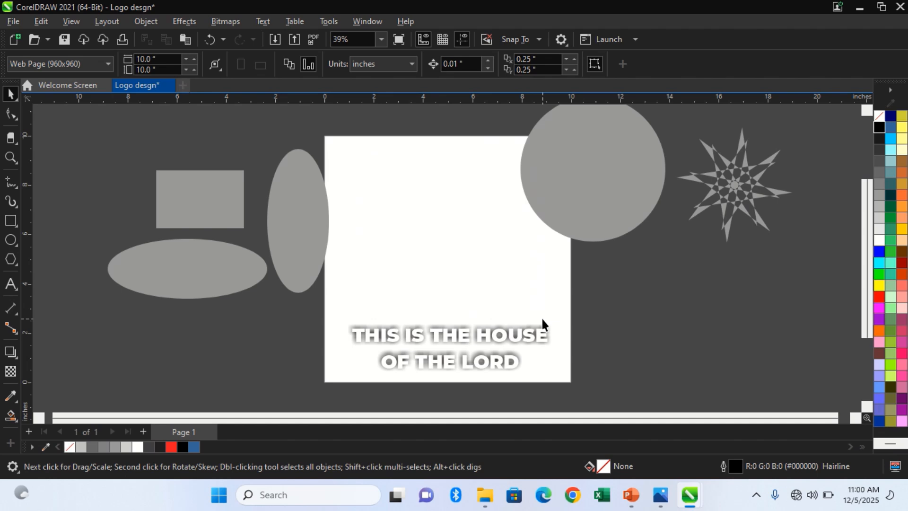
{"action": "key", "text": "ctrl+z"}
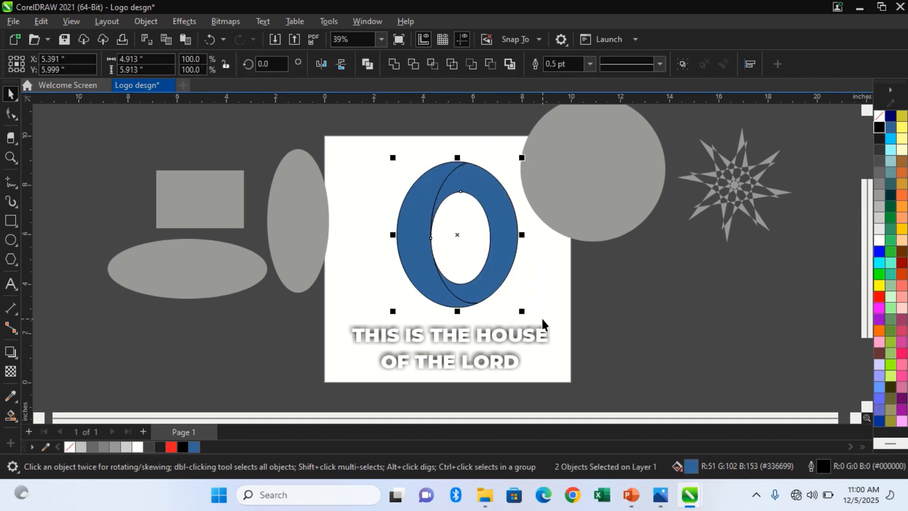
{"action": "left_click", "coordinate": [568, 307]}
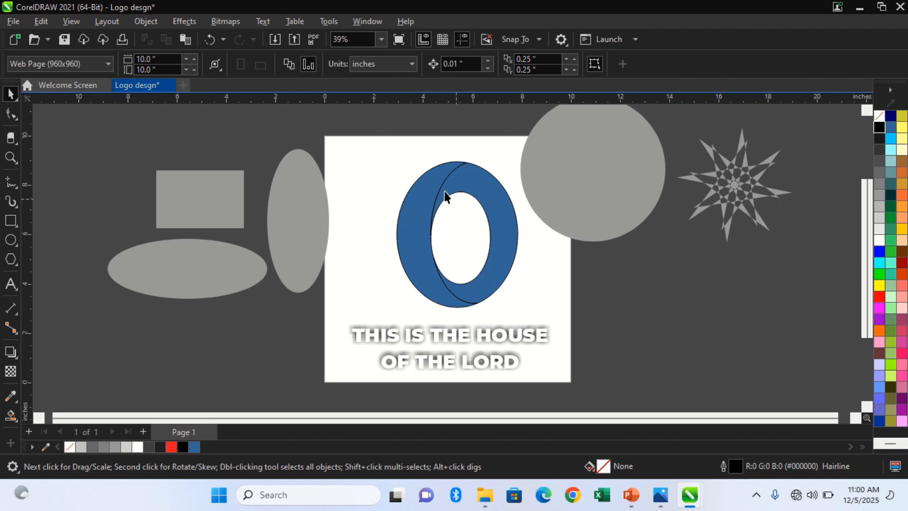
{"action": "left_click", "coordinate": [426, 211]}
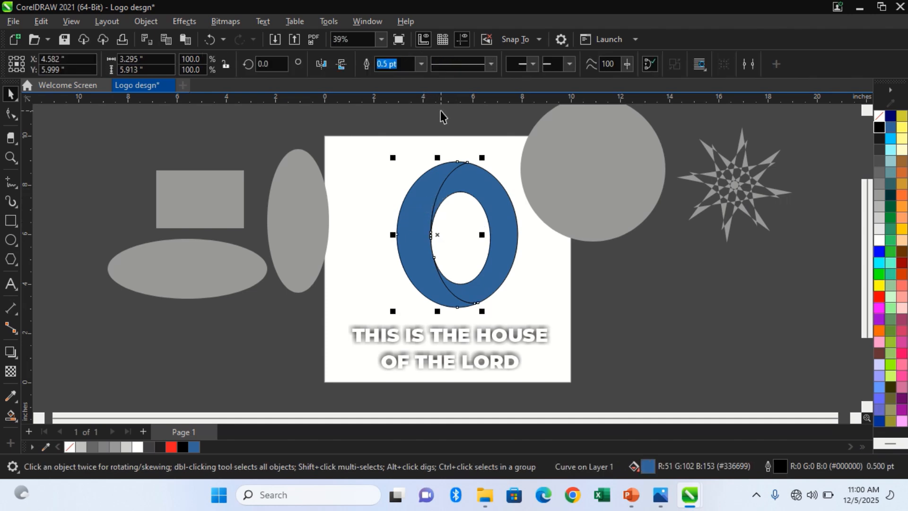
{"action": "key", "text": "g"}
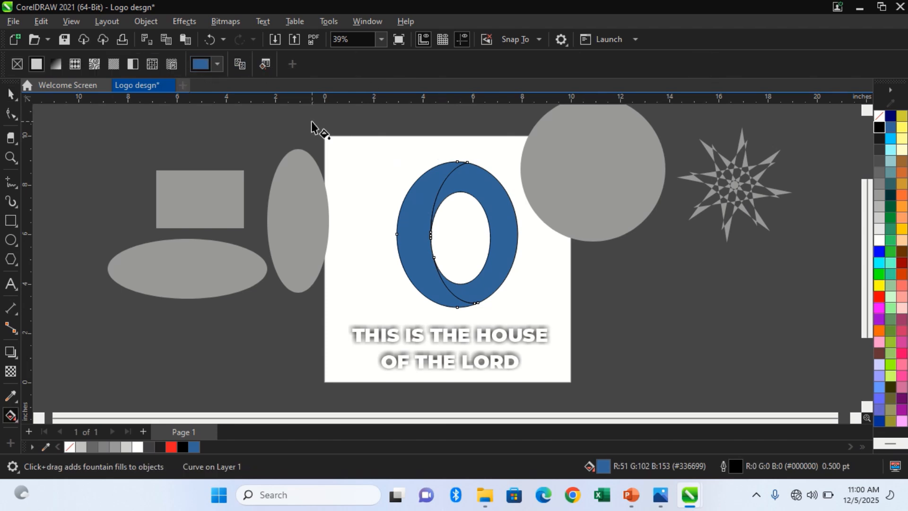
{"action": "key", "text": "space"}
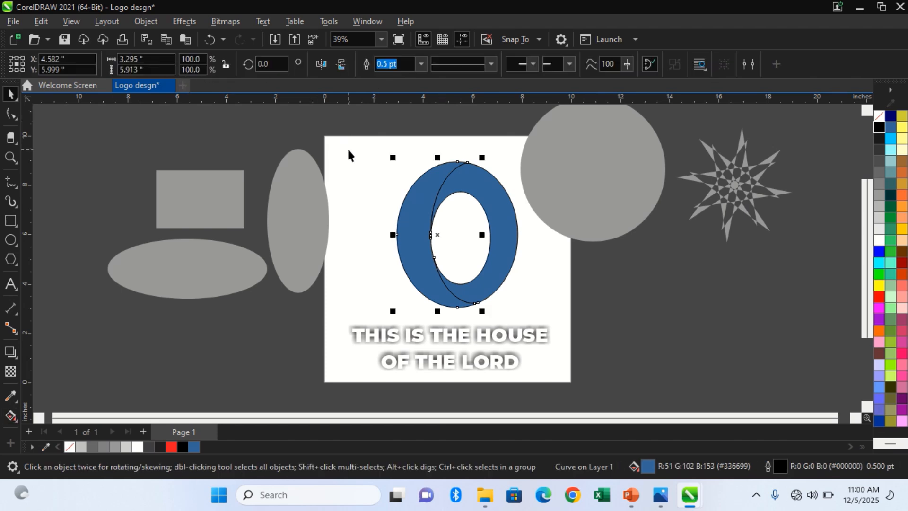
{"action": "left_click", "coordinate": [415, 191]}
{"action": "left_click", "coordinate": [375, 191]}
Fill both blue emblem shapes with red (#FF0000) and remove their outlines.
{"action": "left_click", "coordinate": [415, 230]}
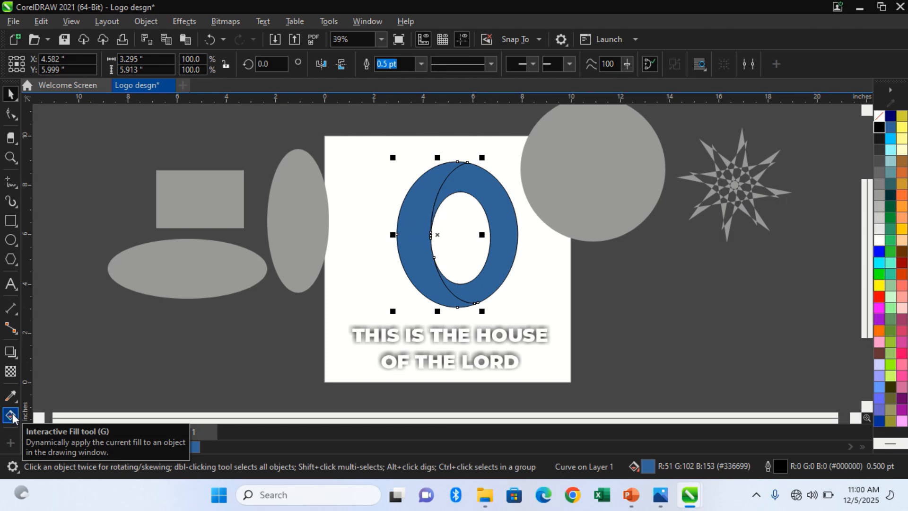
{"action": "left_click", "coordinate": [11, 416]}
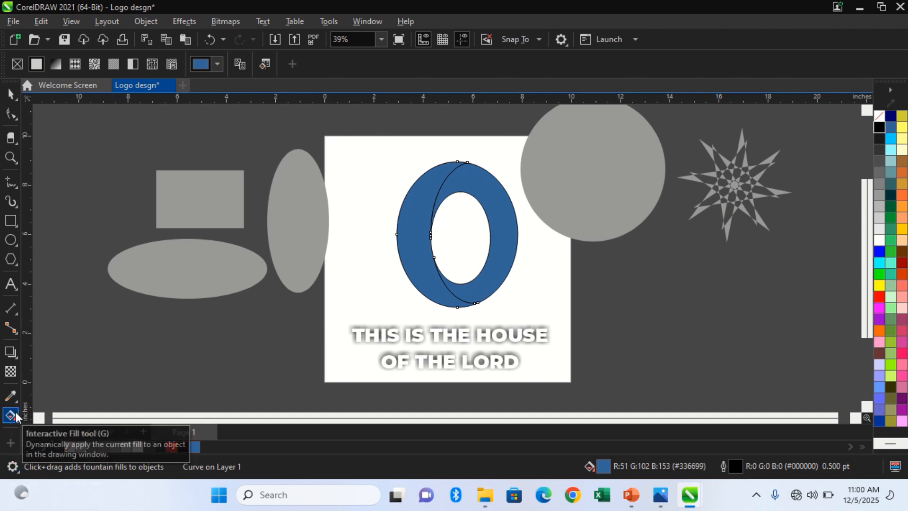
{"action": "left_click", "coordinate": [10, 94]}
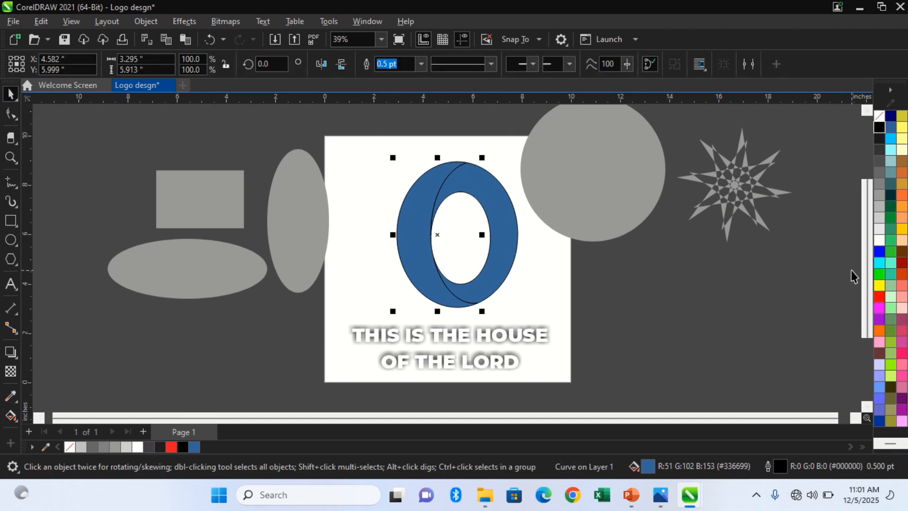
{"action": "left_click", "coordinate": [479, 192], "text": "shift"}
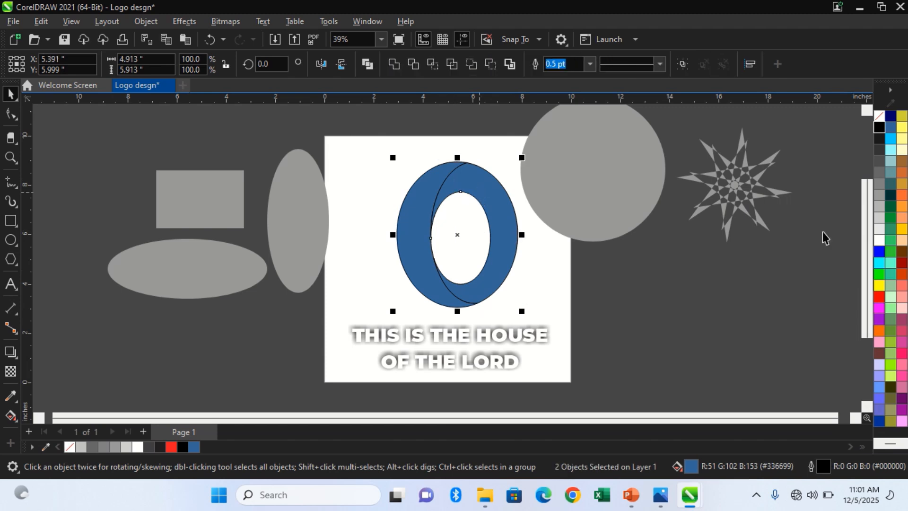
{"action": "left_click", "coordinate": [879, 297]}
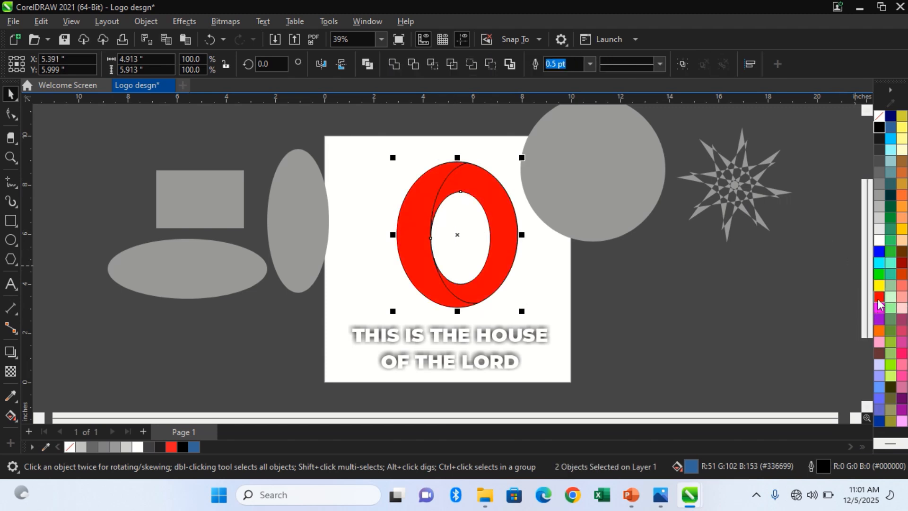
{"action": "right_click", "coordinate": [878, 115]}
{"action": "left_click", "coordinate": [875, 124]}
{"action": "left_click", "coordinate": [802, 203]}
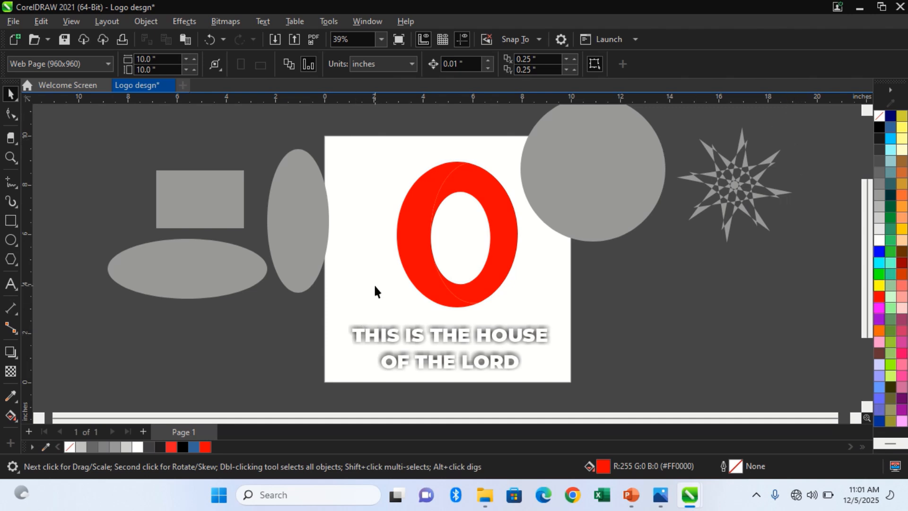
Apply a linear fountain fill running from red to black to the emblem's left crescent.
{"action": "left_click", "coordinate": [414, 259]}
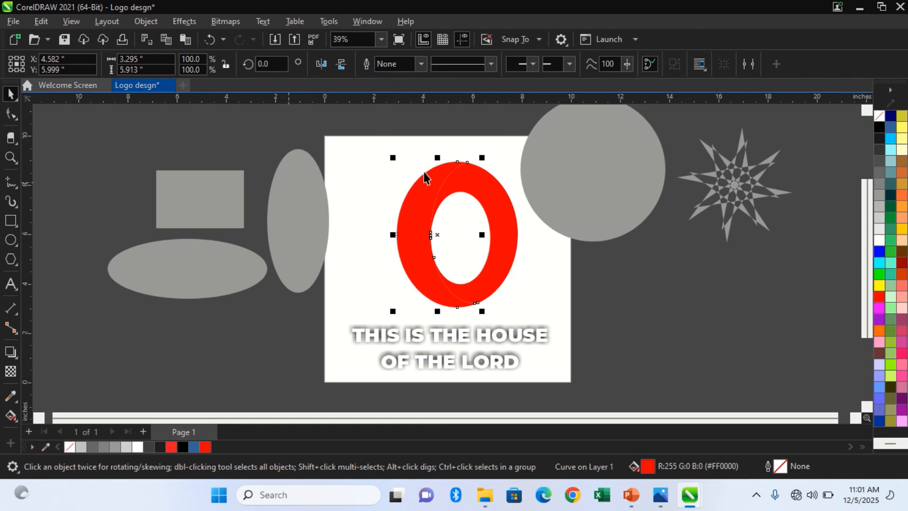
{"action": "left_click", "coordinate": [12, 418]}
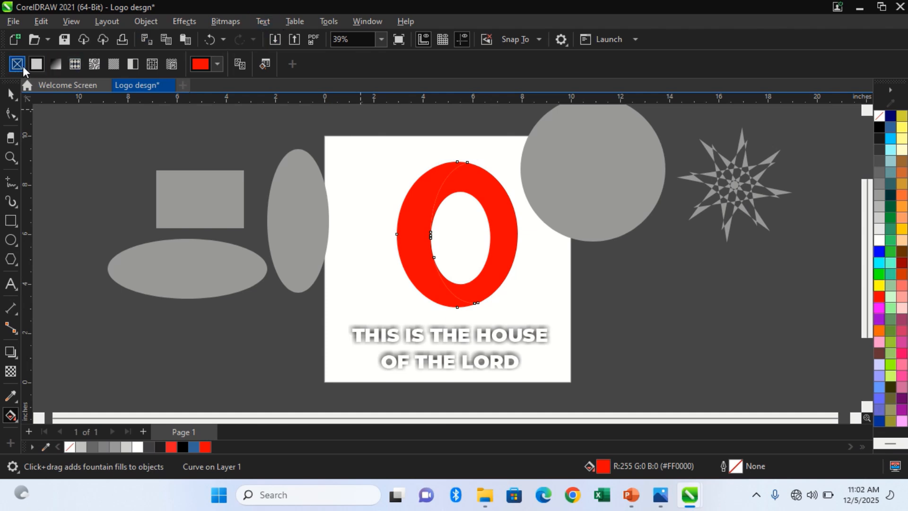
{"action": "left_click", "coordinate": [58, 63]}
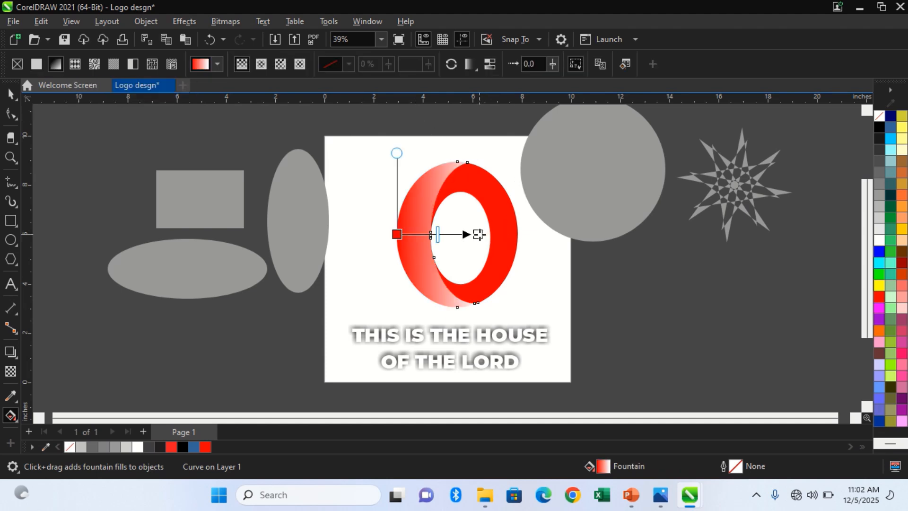
{"action": "left_click", "coordinate": [478, 235]}
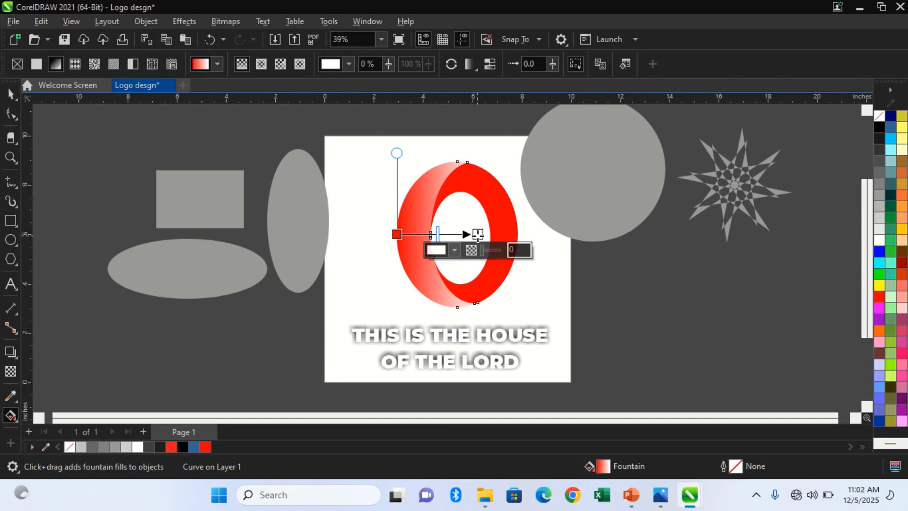
{"action": "left_click", "coordinate": [879, 127]}
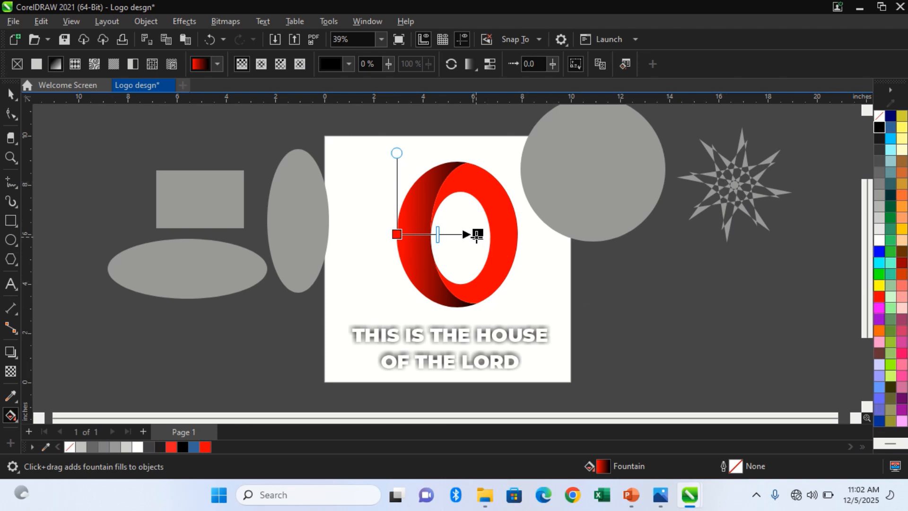
Angle the crescent's gradient so red starts inside its left edge and black ends beyond the emblem's lower right.
{"action": "left_click_drag", "start_coordinate": [477, 235], "coordinate": [536, 324]}
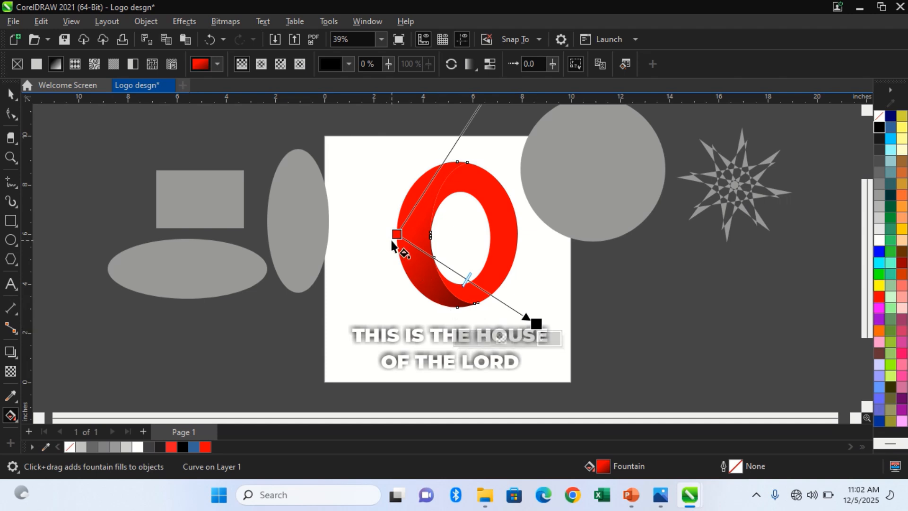
{"action": "left_click_drag", "start_coordinate": [397, 234], "coordinate": [408, 248]}
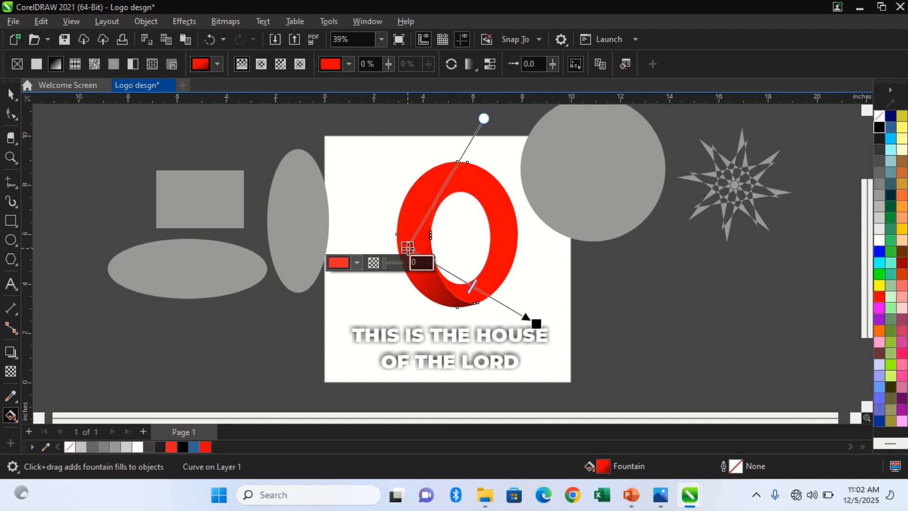
{"action": "key", "text": "space"}
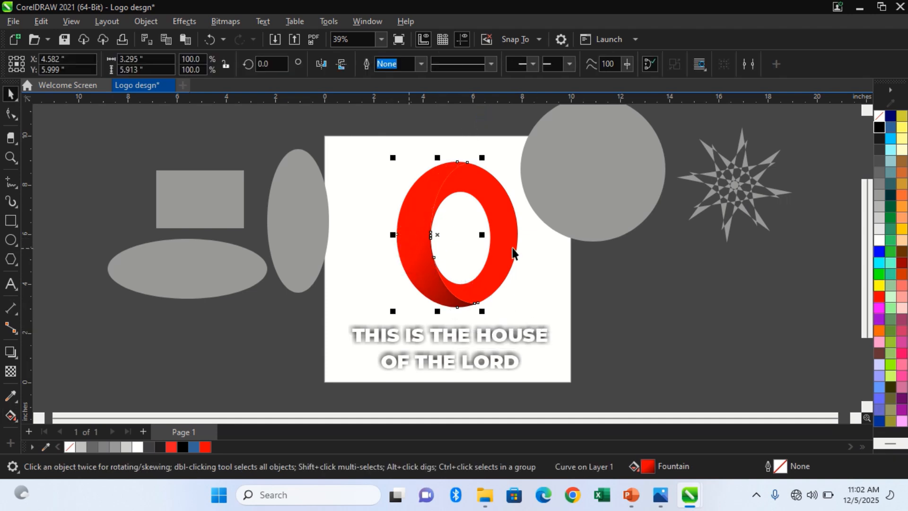
Apply a linear fountain fill to the red ring shape, with black at the start and red at the end.
{"action": "left_click", "coordinate": [526, 249]}
{"action": "left_click", "coordinate": [510, 247]}
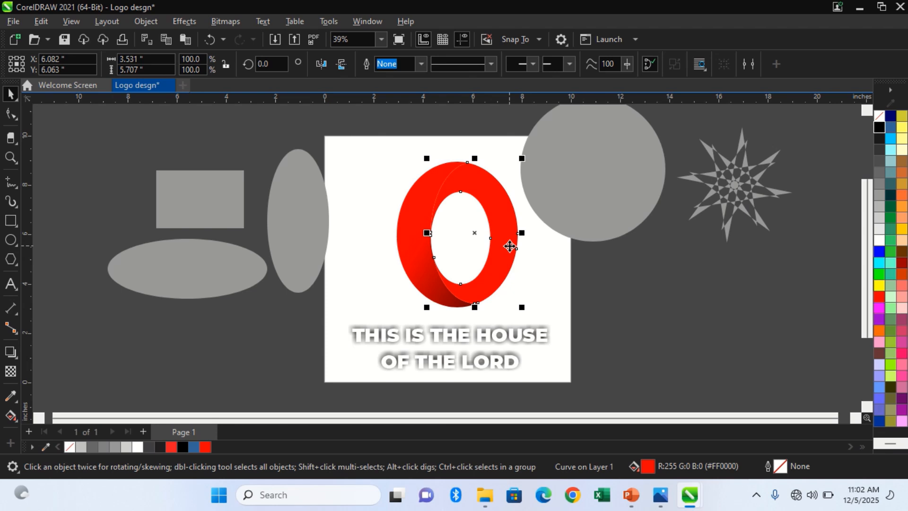
{"action": "key", "text": "g"}
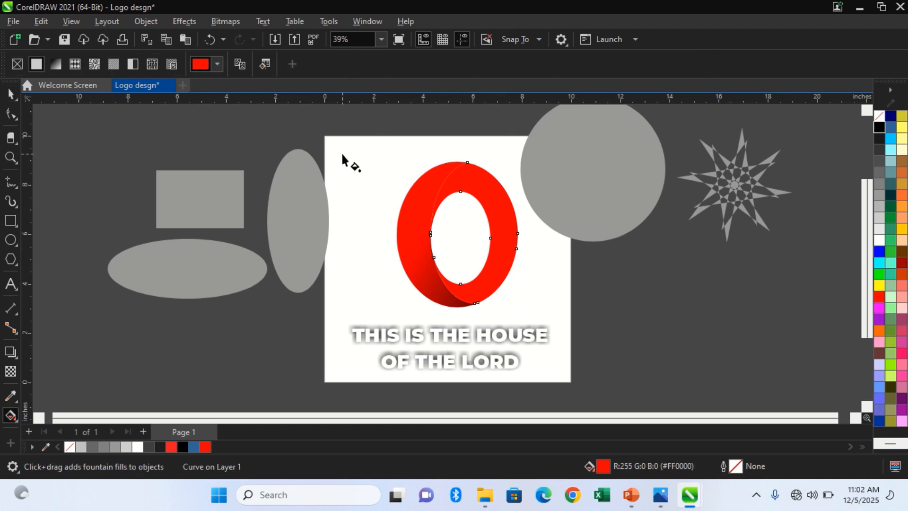
{"action": "left_click", "coordinate": [59, 64]}
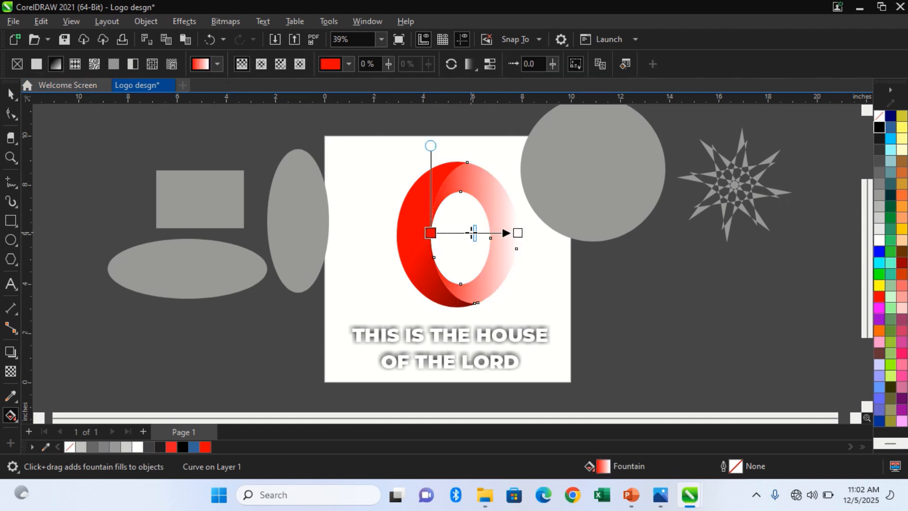
{"action": "left_click", "coordinate": [519, 234]}
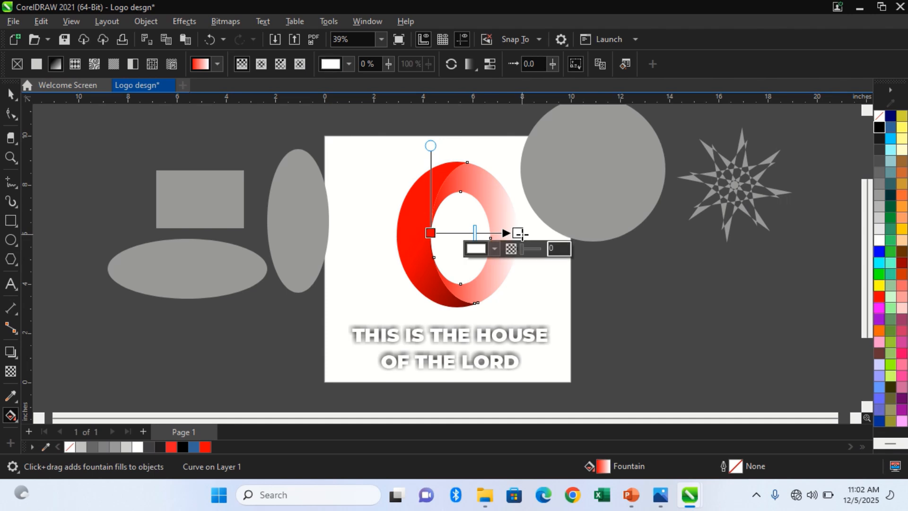
{"action": "left_click", "coordinate": [881, 300]}
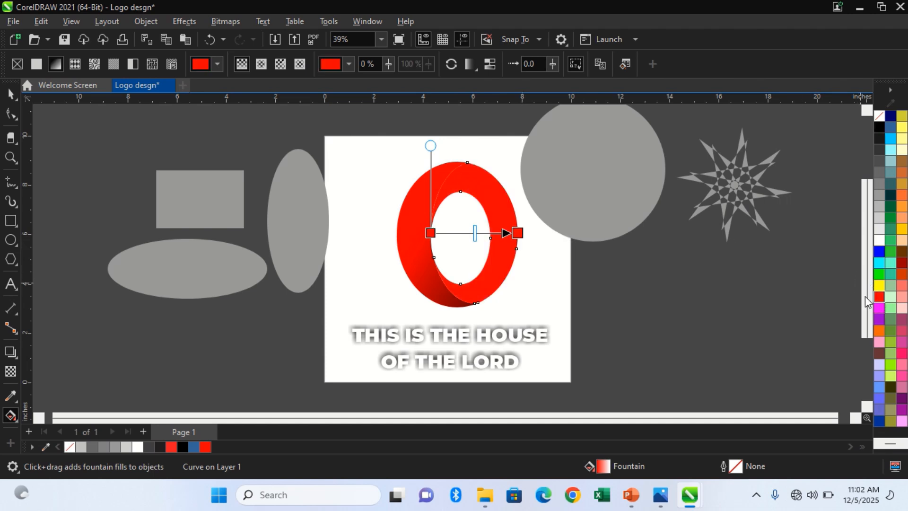
{"action": "left_click", "coordinate": [429, 233]}
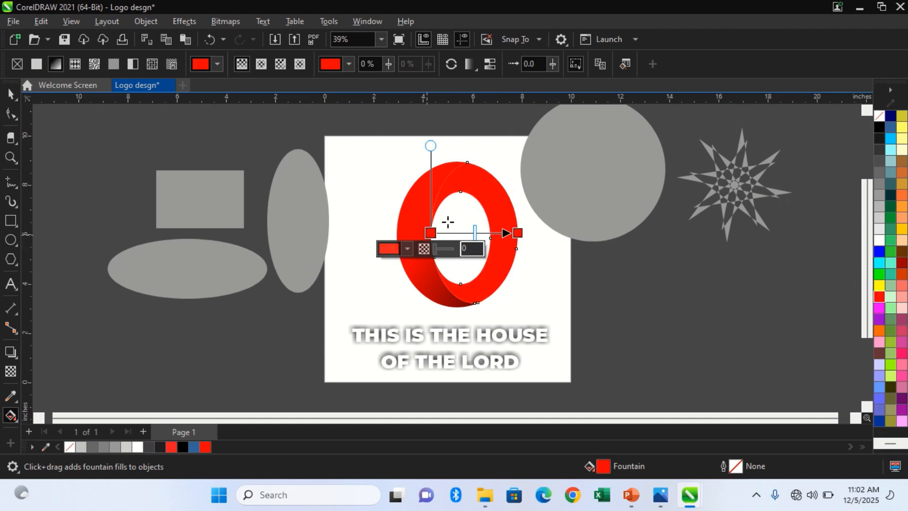
{"action": "left_click", "coordinate": [880, 128]}
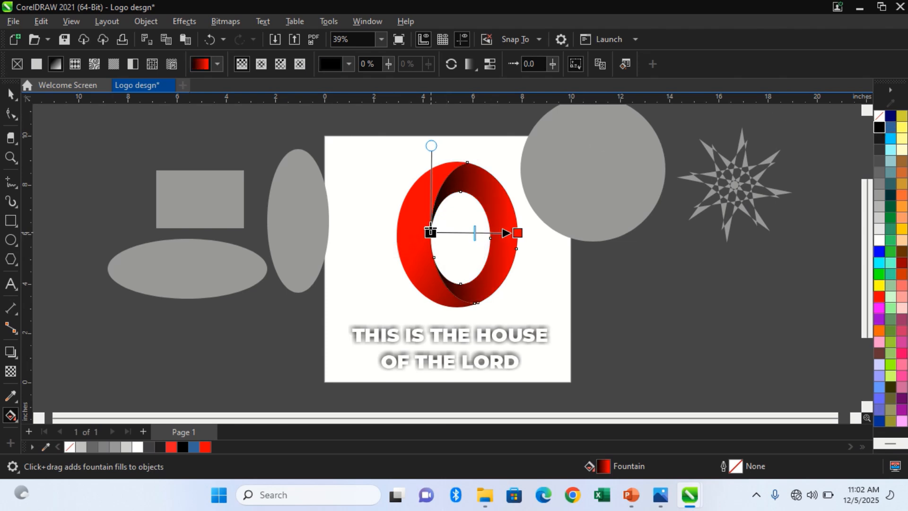
Angle the ring's gradient so black starts above the emblem's upper left and red ends near the ring's inner right edge.
{"action": "left_click_drag", "start_coordinate": [430, 233], "coordinate": [401, 136]}
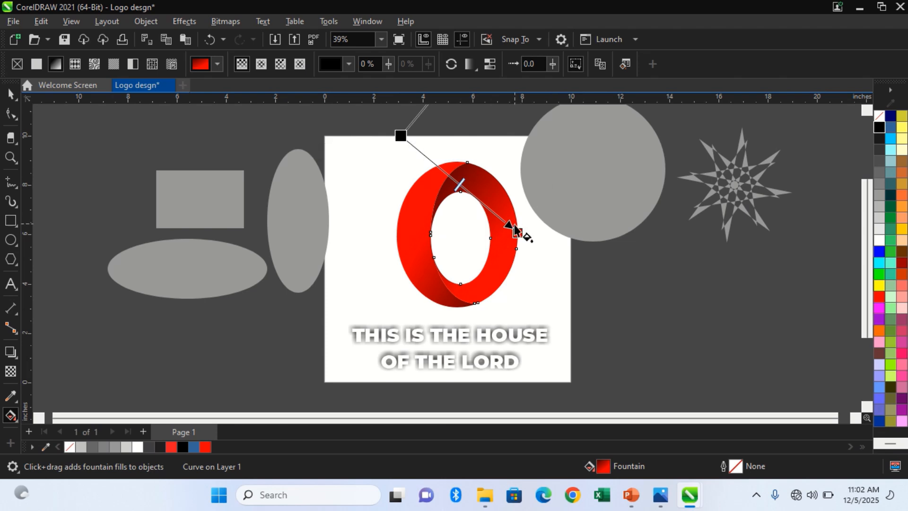
{"action": "left_click_drag", "start_coordinate": [517, 230], "coordinate": [491, 210]}
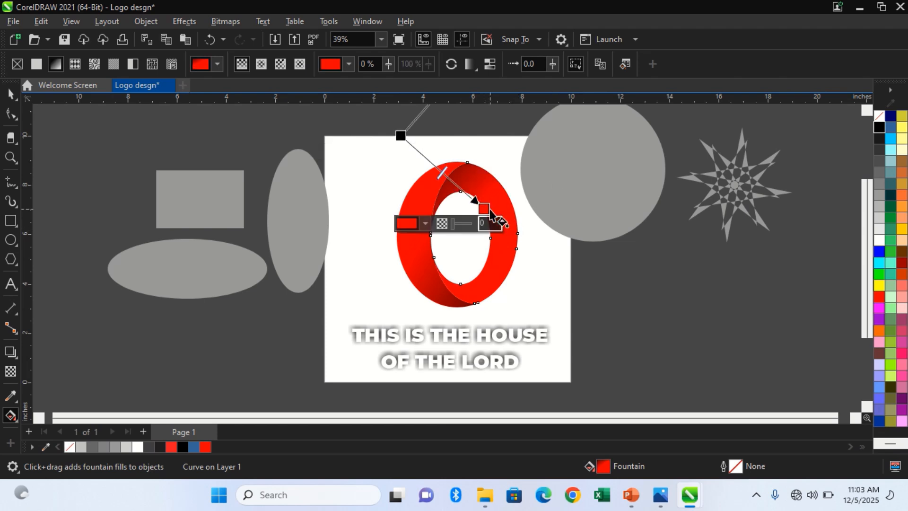
{"action": "left_click", "coordinate": [490, 211]}
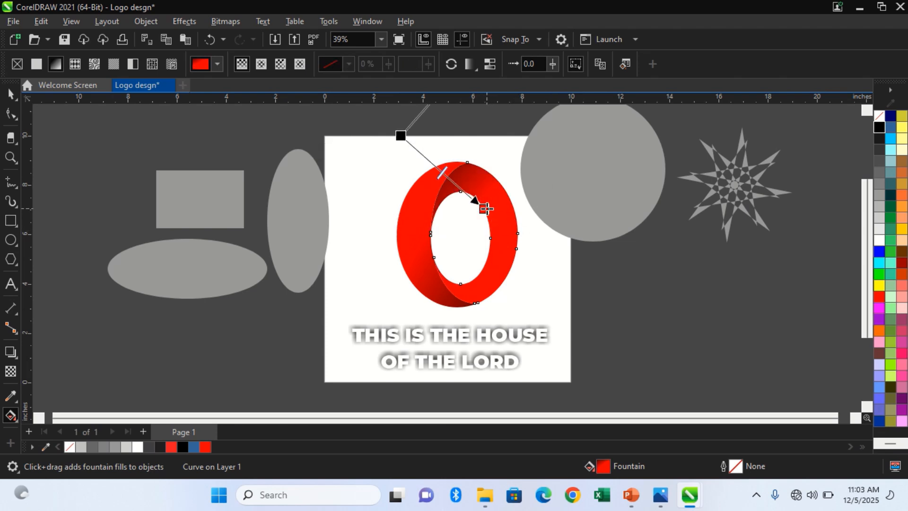
{"action": "left_click_drag", "start_coordinate": [484, 208], "coordinate": [498, 215]}
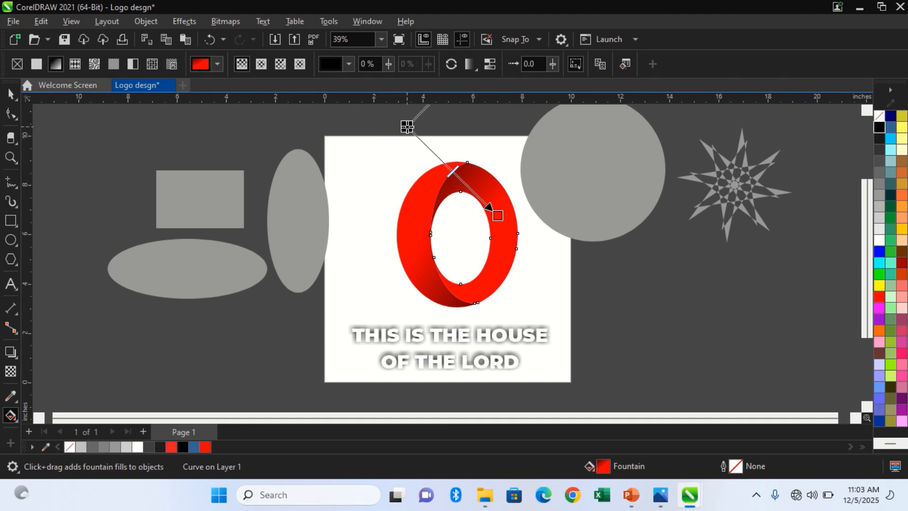
{"action": "key", "text": "space"}
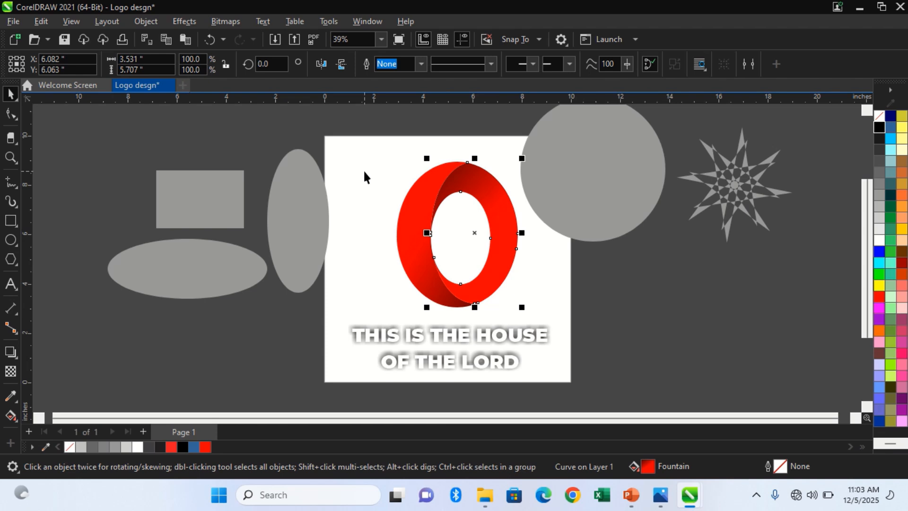
{"action": "key", "text": "space"}
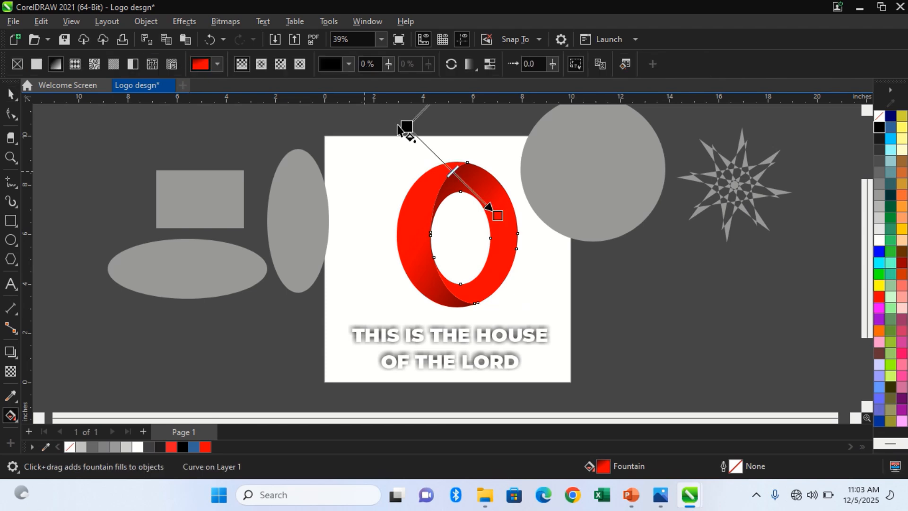
{"action": "left_click_drag", "start_coordinate": [405, 126], "coordinate": [409, 105]}
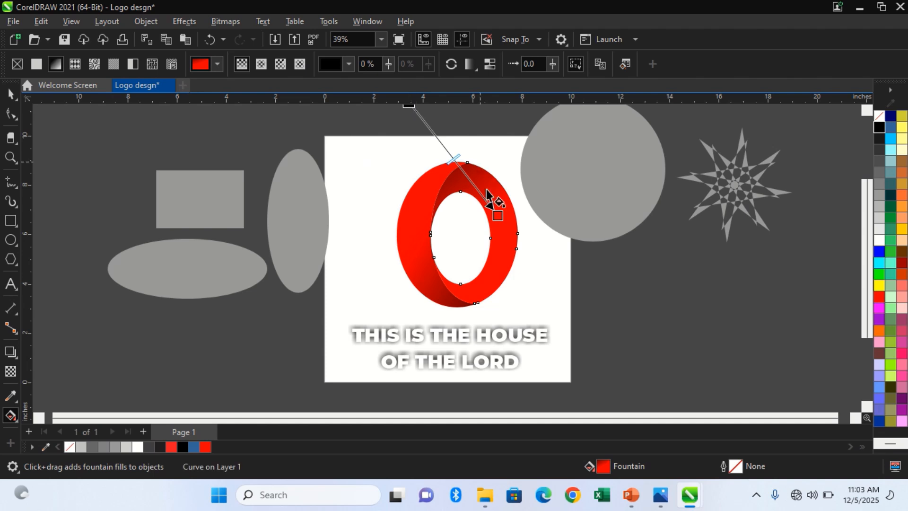
{"action": "left_click_drag", "start_coordinate": [494, 218], "coordinate": [494, 223]}
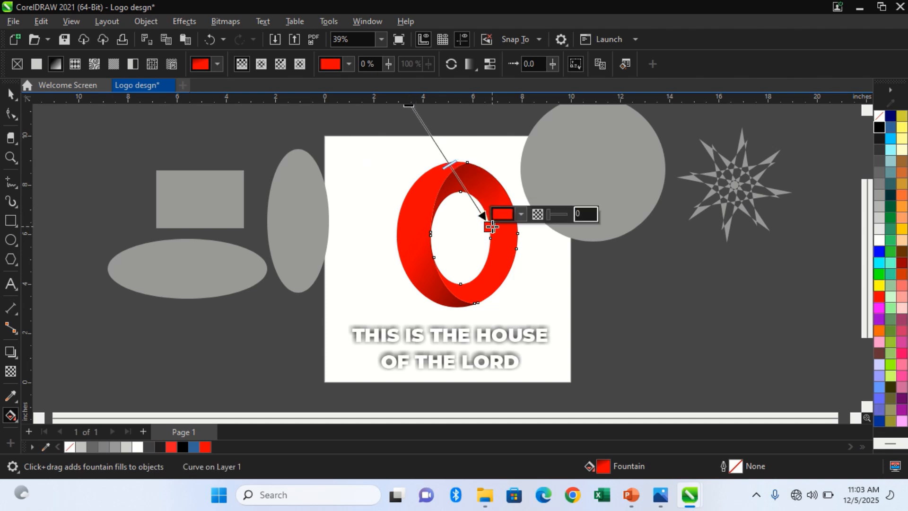
{"action": "key", "text": "space"}
{"action": "left_click", "coordinate": [568, 251]}
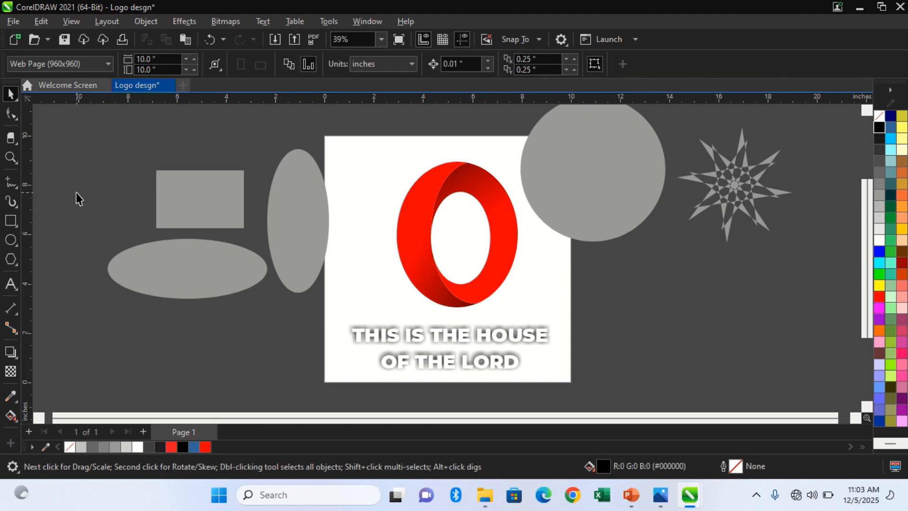
Draw a rectangle about 2.55 in wide and 0.94 in high across the right side of the ring.
{"action": "left_click", "coordinate": [12, 220]}
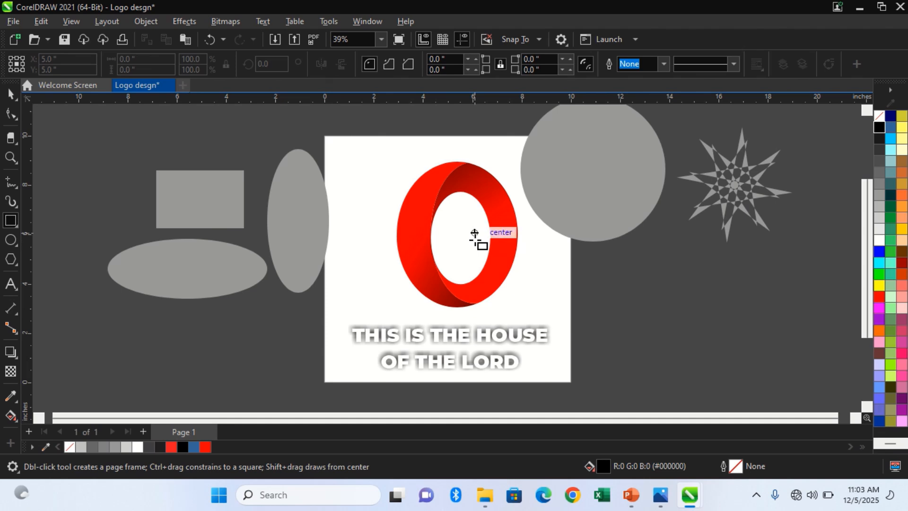
{"action": "left_click_drag", "start_coordinate": [474, 232], "coordinate": [514, 246]}
{"action": "key", "text": "space"}
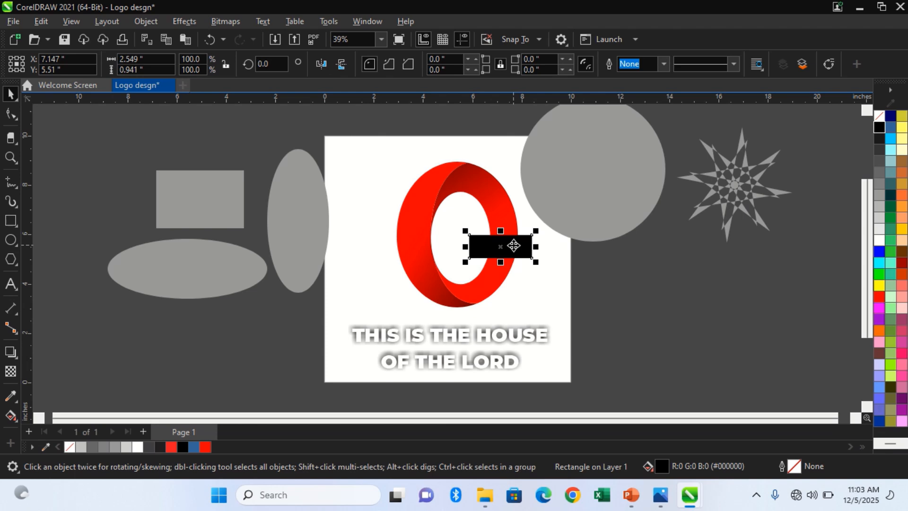
Try several green shades on the rectangle and settle on the dark green #009933 fill.
{"action": "left_click", "coordinate": [893, 243]}
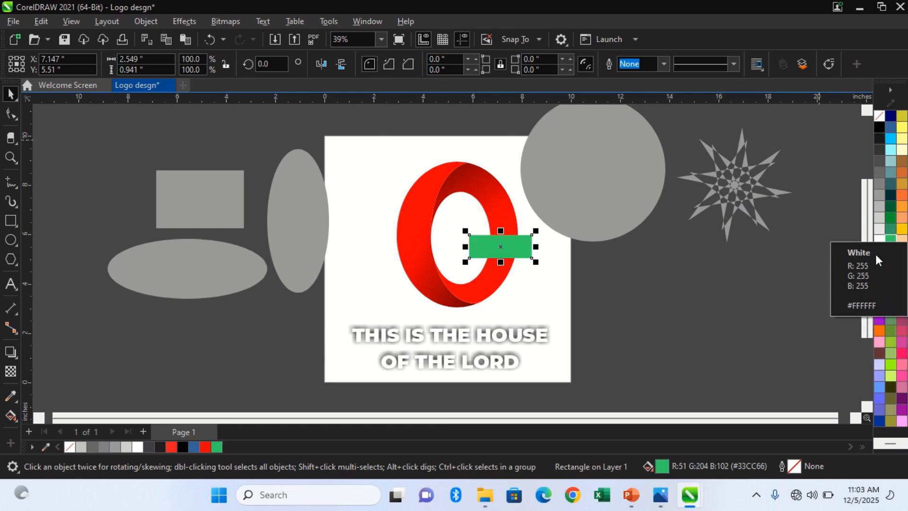
{"action": "left_click", "coordinate": [890, 210]}
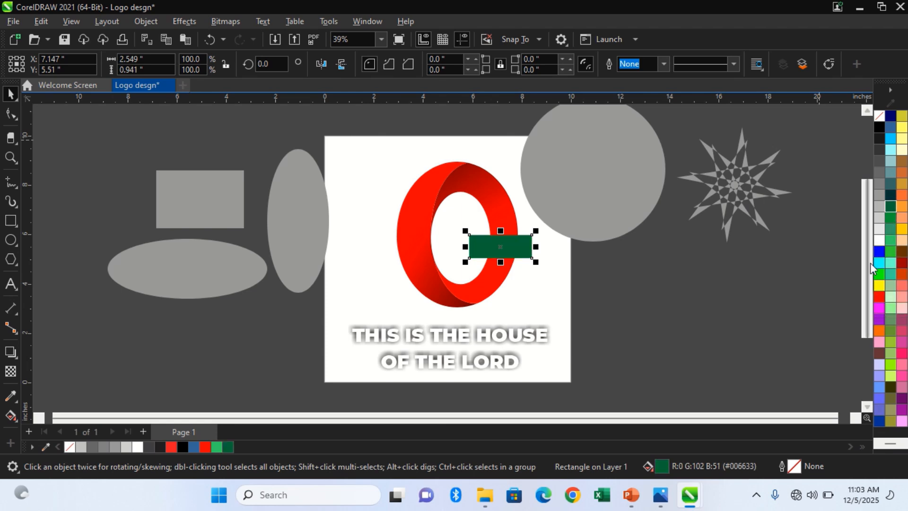
{"action": "left_click", "coordinate": [879, 275]}
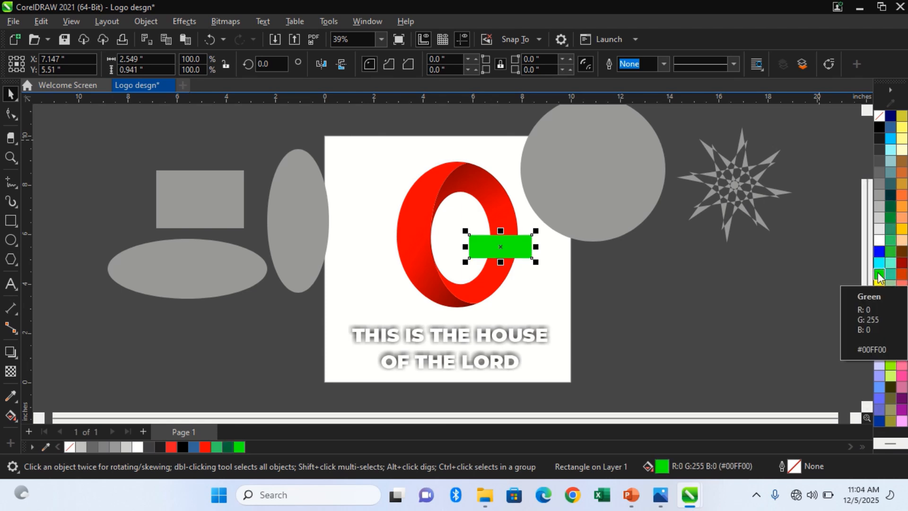
{"action": "left_click", "coordinate": [890, 219]}
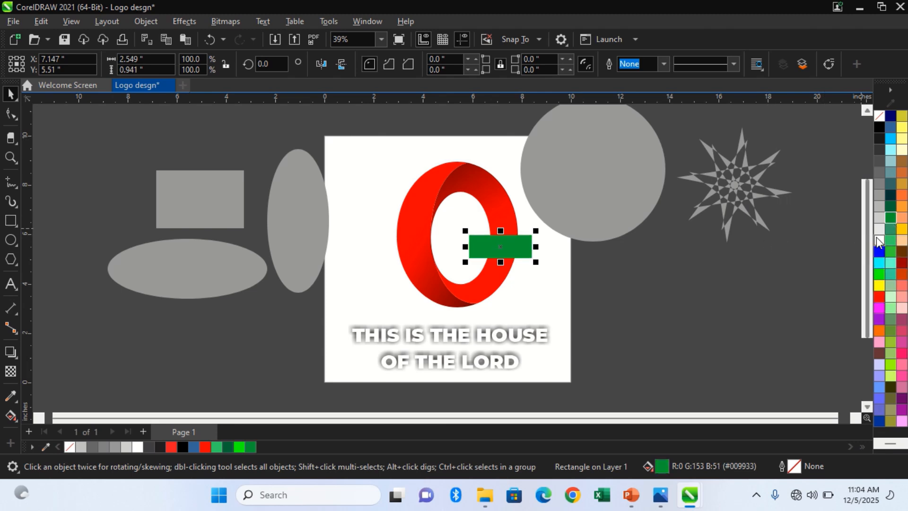
{"action": "left_click", "coordinate": [891, 252]}
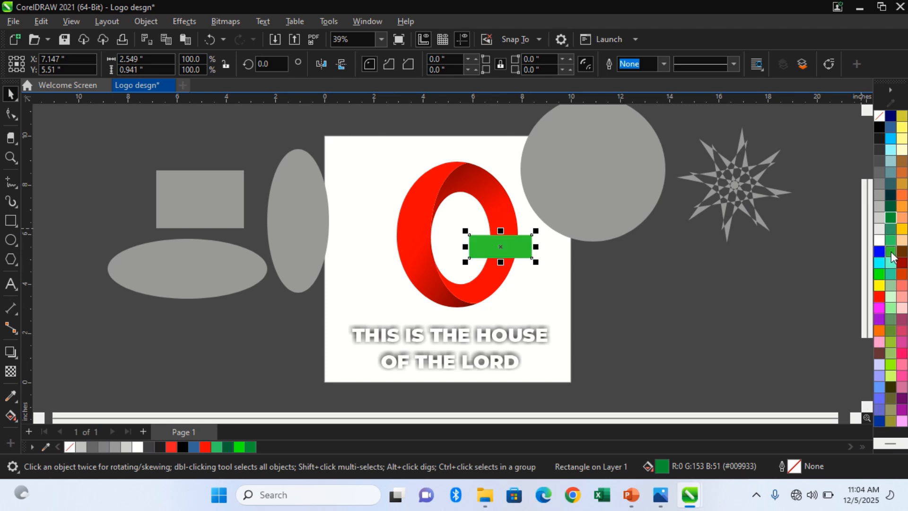
{"action": "left_click", "coordinate": [891, 217]}
{"action": "left_click", "coordinate": [727, 238]}
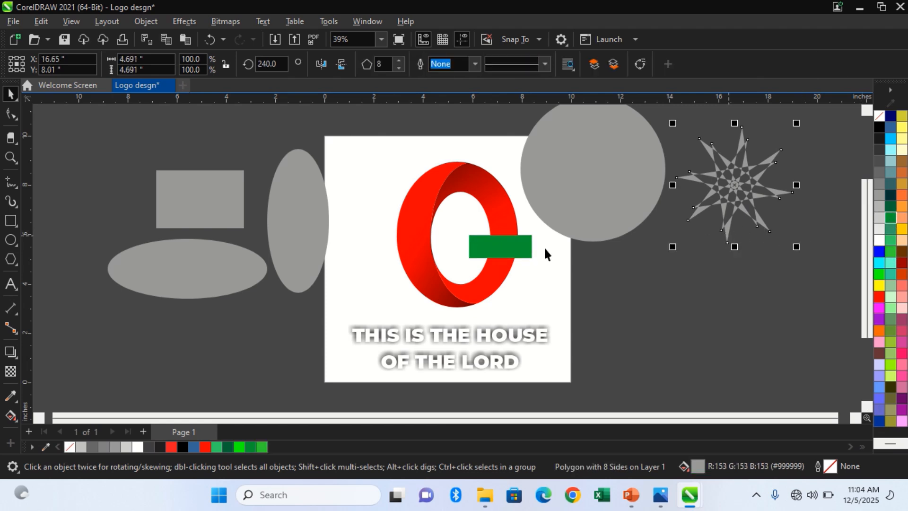
Try rounding the green rectangle's upper-left and lower-right corners to about 0.47 in, and undo the rounding.
{"action": "left_click", "coordinate": [530, 249]}
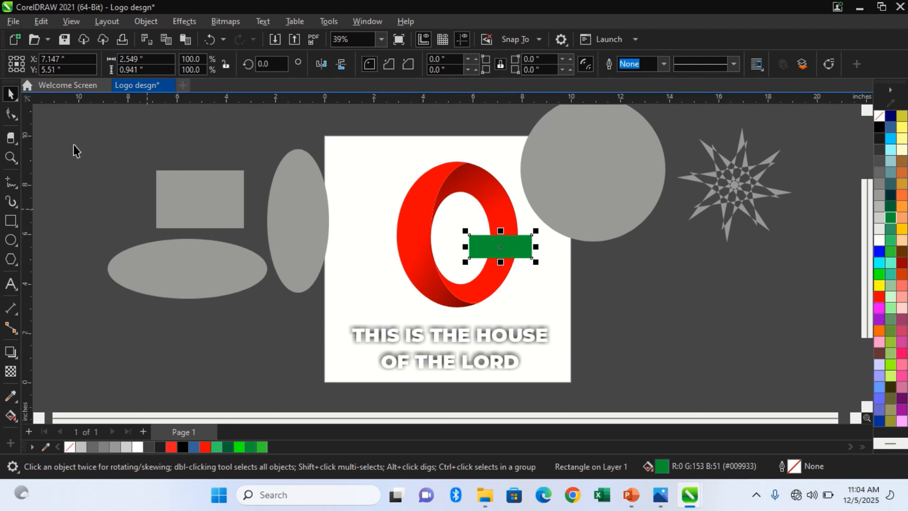
{"action": "left_click", "coordinate": [12, 114]}
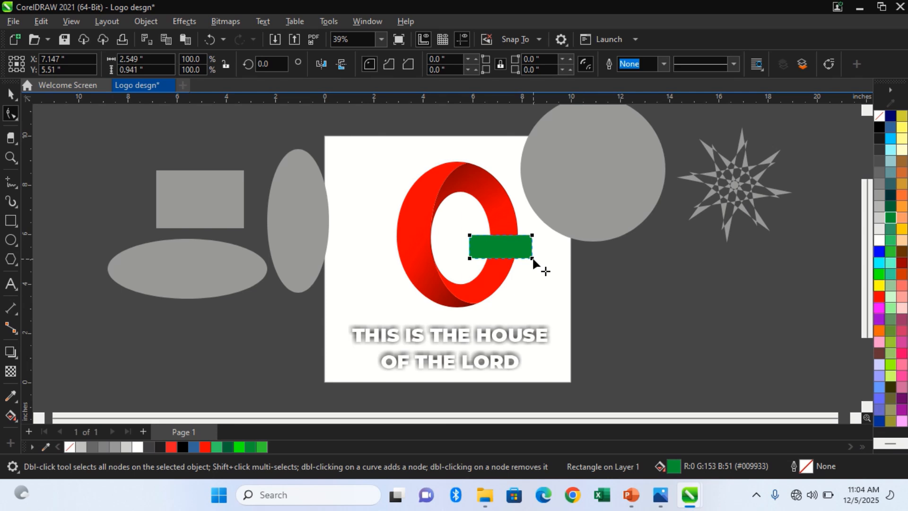
{"action": "left_click", "coordinate": [469, 235]}
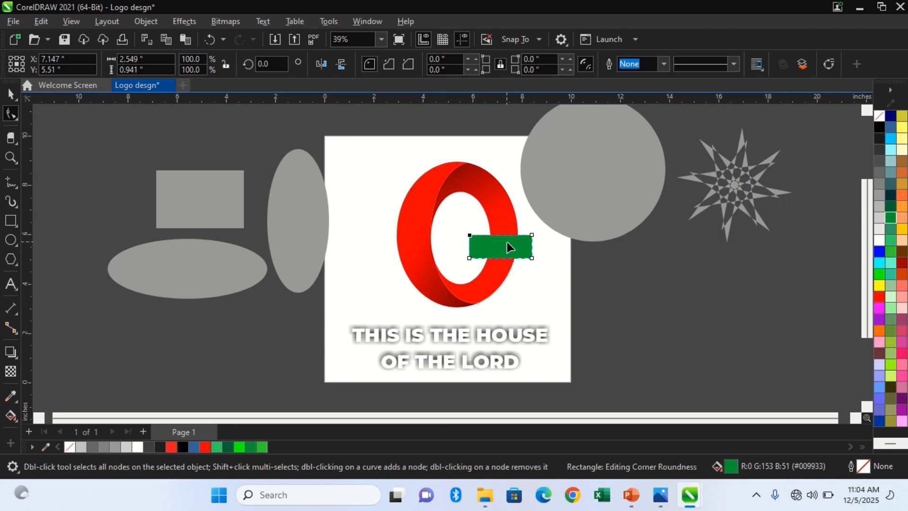
{"action": "left_click", "coordinate": [532, 258]}
{"action": "left_click_drag", "start_coordinate": [534, 256], "coordinate": [535, 247]}
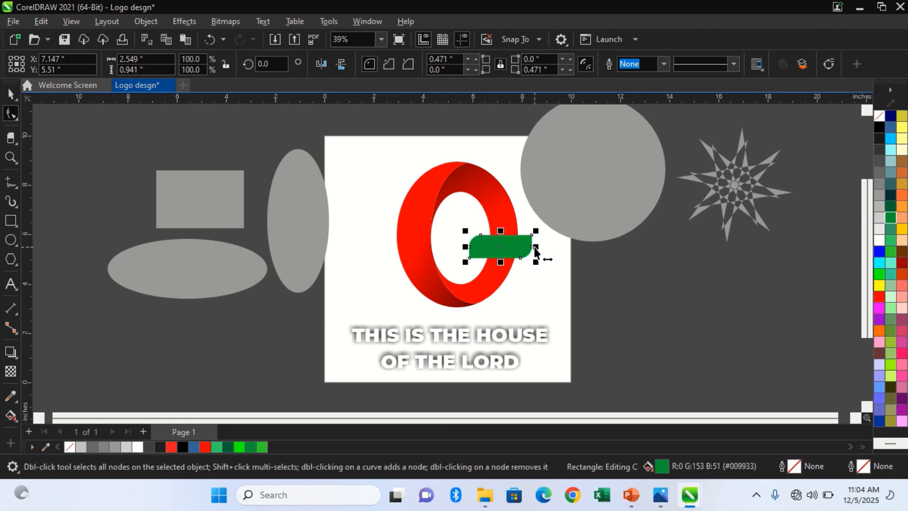
{"action": "key", "text": "space"}
{"action": "left_click", "coordinate": [569, 259]}
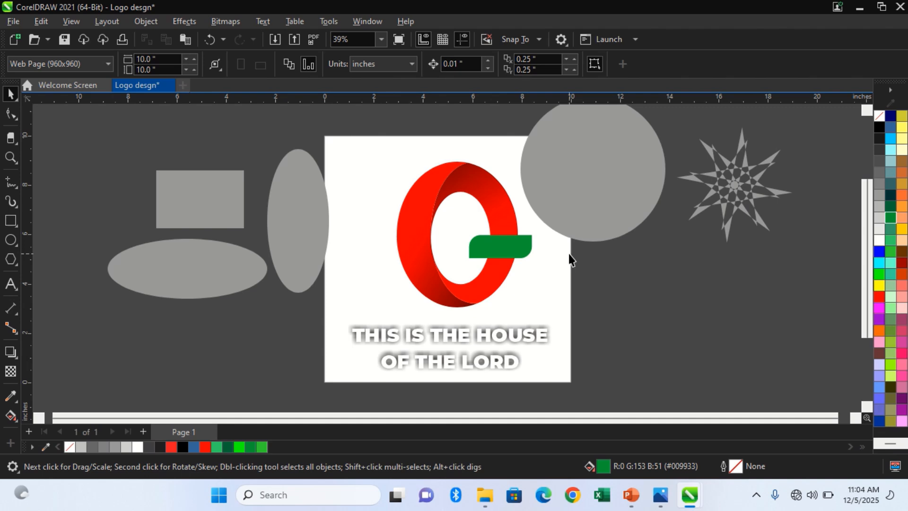
{"action": "key", "text": "ctrl+z"}
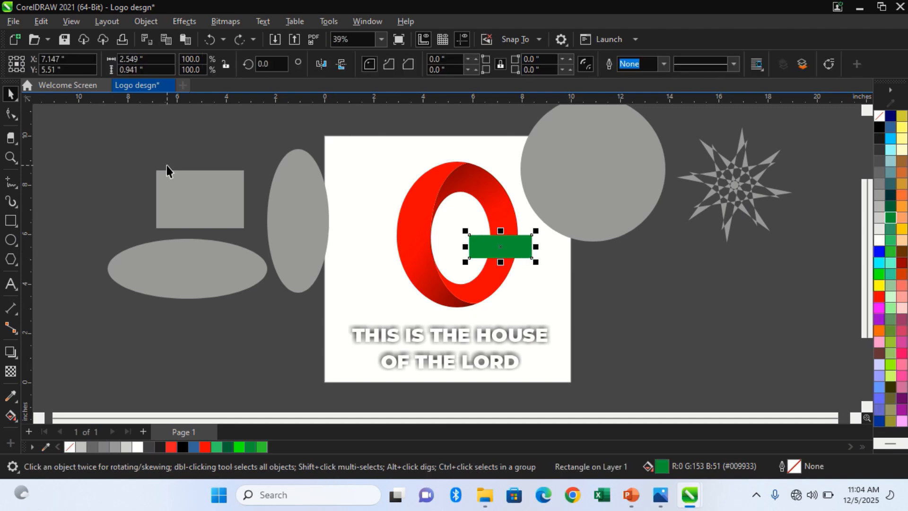
Round the green rectangle's upper-left and lower-right corners to a radius of about 0.325 in, keeping the other two square.
{"action": "left_click", "coordinate": [11, 114]}
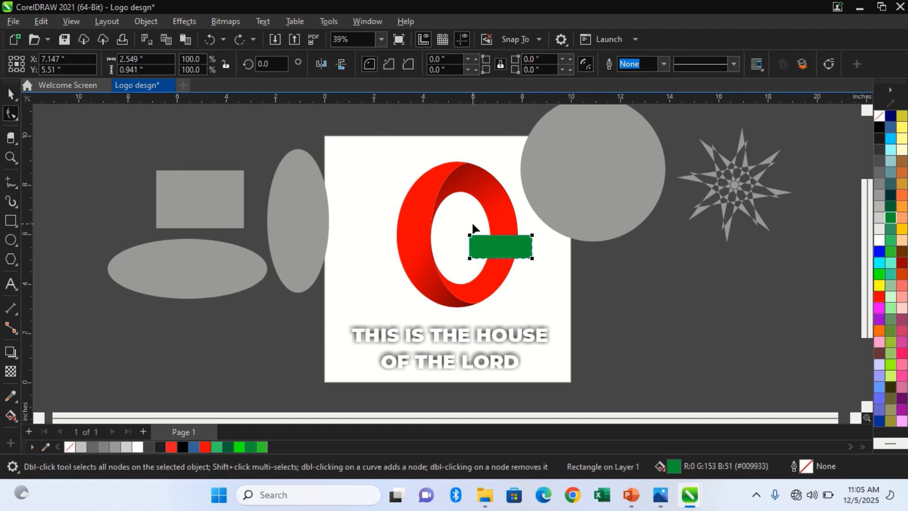
{"action": "left_click", "coordinate": [470, 235]}
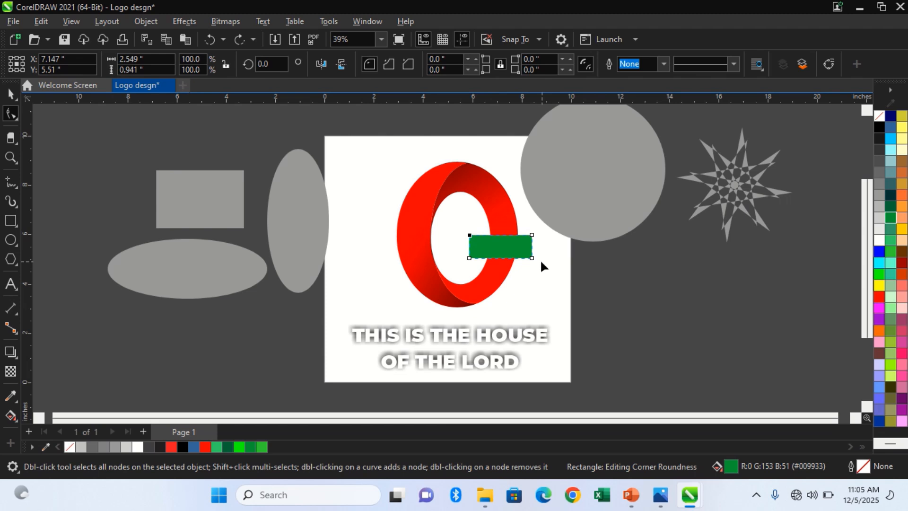
{"action": "left_click_drag", "start_coordinate": [533, 258], "coordinate": [532, 251]}
{"action": "key", "text": "space"}
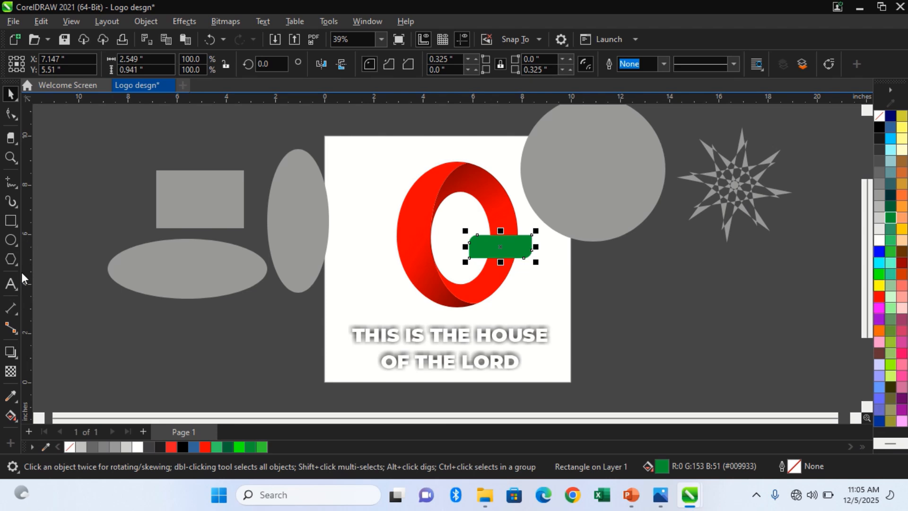
Add the white artistic text "MINI" over the green rectangle.
{"action": "left_click", "coordinate": [12, 283]}
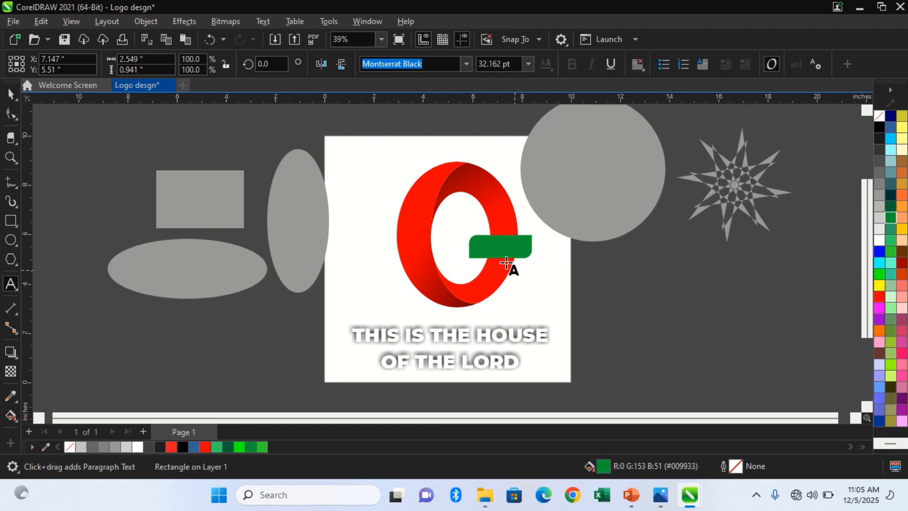
{"action": "left_click", "coordinate": [488, 245]}
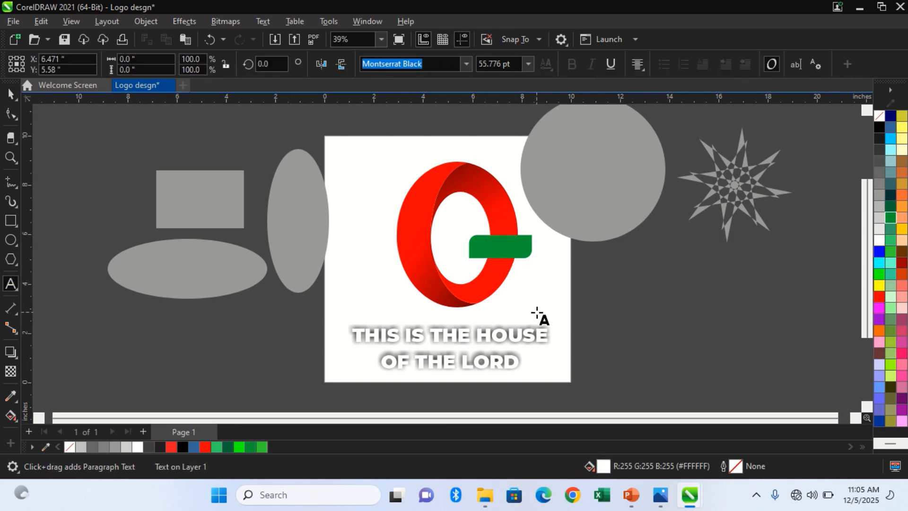
{"action": "type", "text": "m"}
{"action": "key", "text": "shift+Left"}
{"action": "key", "text": "BackSpace"}
{"action": "type", "text": "MI"}
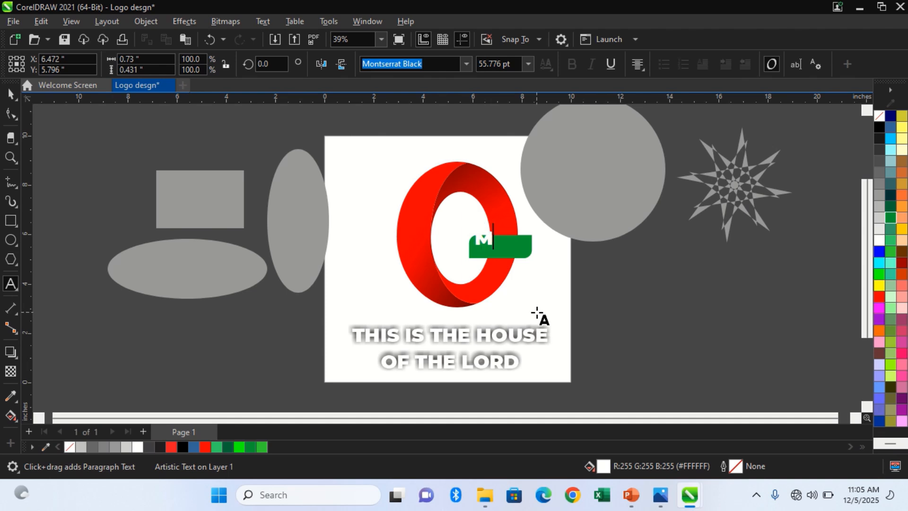
{"action": "type", "text": "NI"}
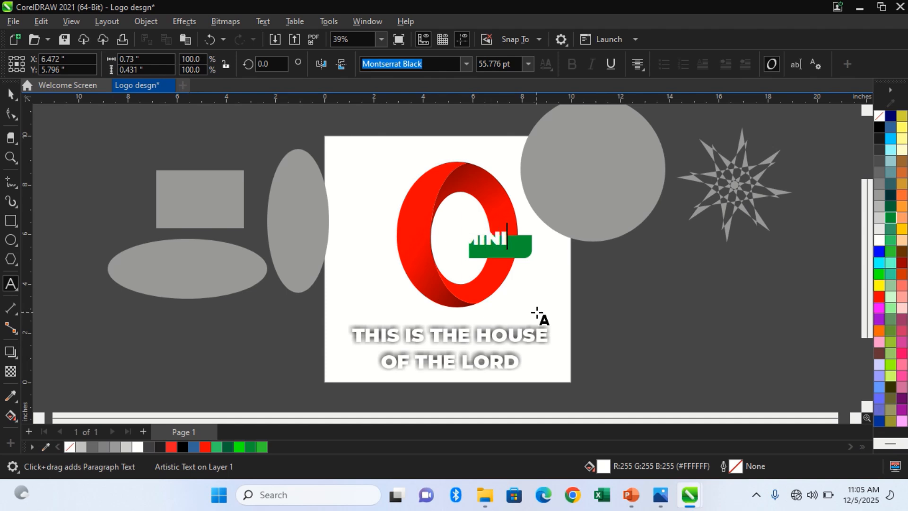
{"action": "key", "text": "ctrl+space"}
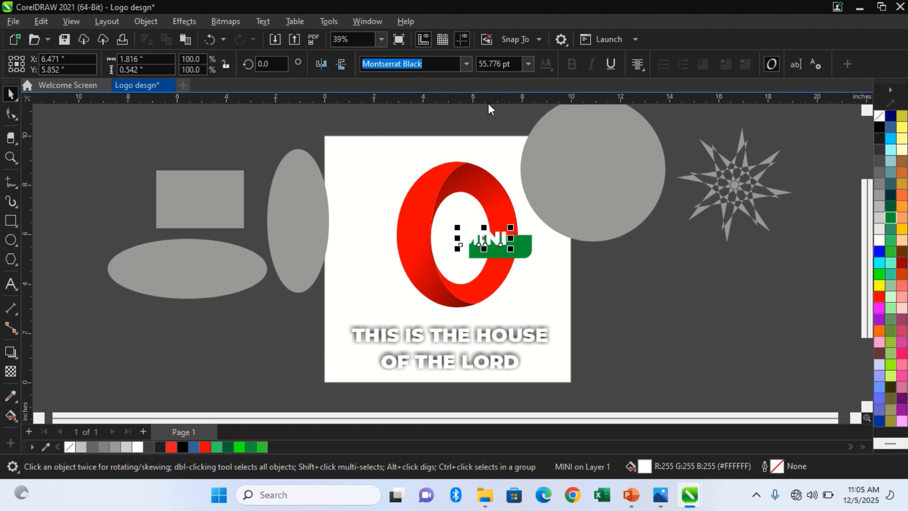
Browse the font list for the MINI text and set its font to Arial.
{"action": "left_click", "coordinate": [471, 68]}
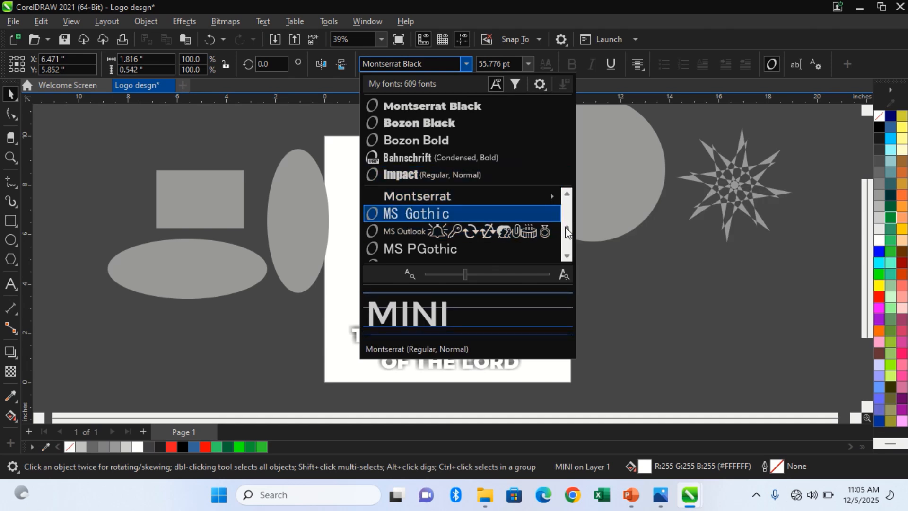
{"action": "mouse_move", "coordinate": [565, 225]}
{"action": "left_mouse_down"}
{"action": "mouse_move", "coordinate": [565, 197]}
{"action": "mouse_move", "coordinate": [566, 212]}
{"action": "left_mouse_up"}
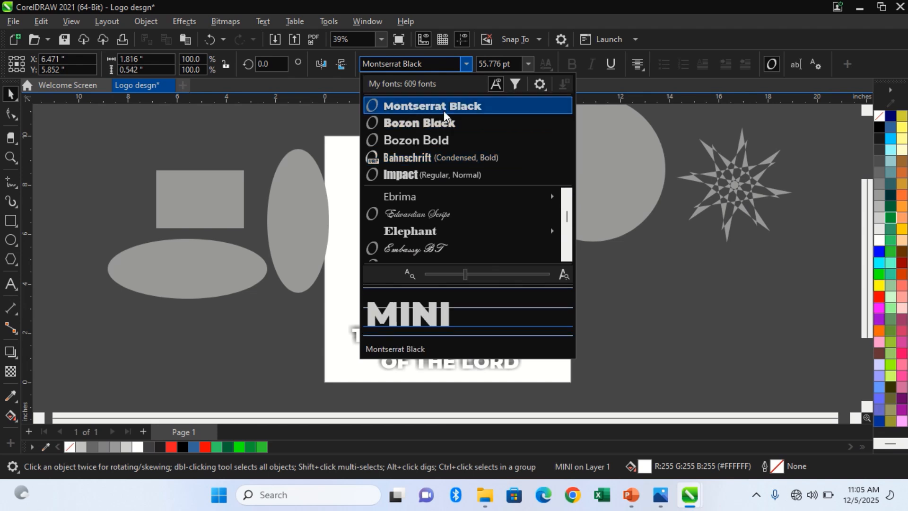
{"action": "key", "text": "Down"}
{"action": "key", "text": "r"}
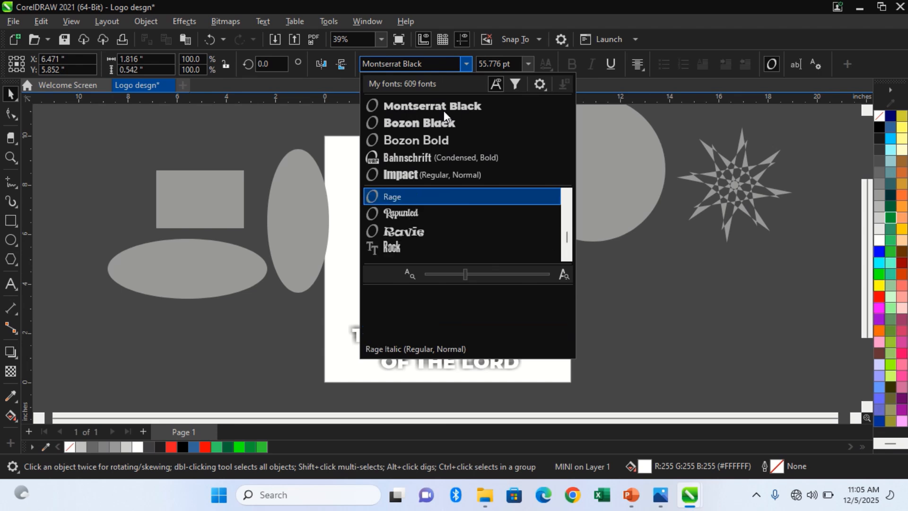
{"action": "key", "text": "a"}
{"action": "key", "text": "r"}
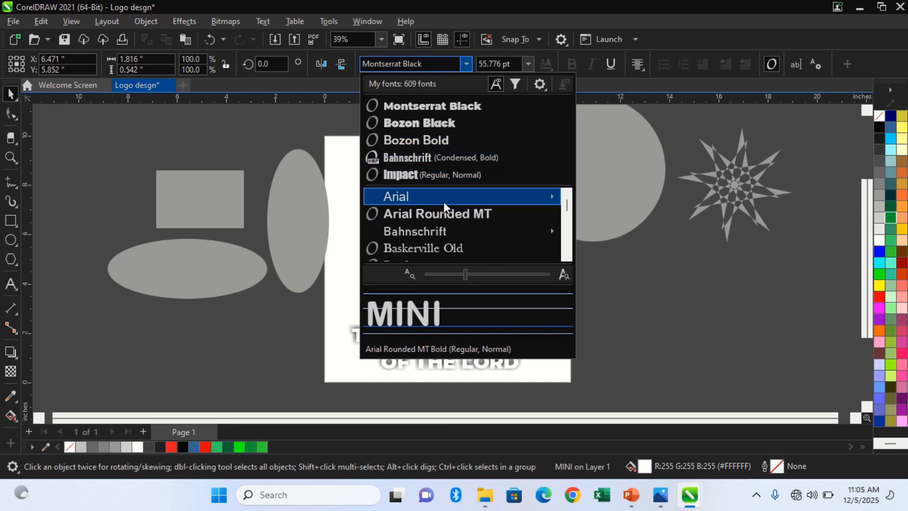
{"action": "key", "text": "Escape"}
Centre the MINI text horizontally and vertically on the green rectangle.
{"action": "left_click_drag", "start_coordinate": [483, 238], "coordinate": [500, 247]}
{"action": "left_click", "coordinate": [581, 163]}
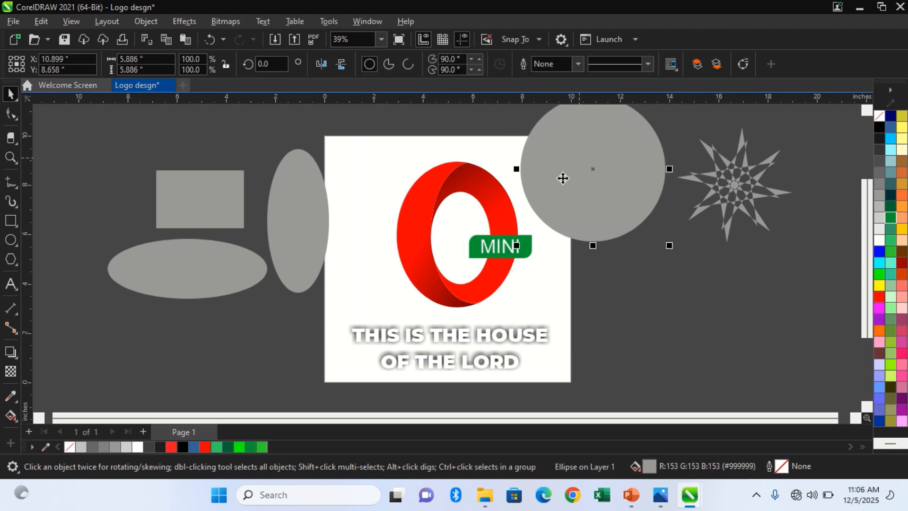
{"action": "left_click", "coordinate": [507, 252]}
{"action": "left_click", "coordinate": [507, 251]}
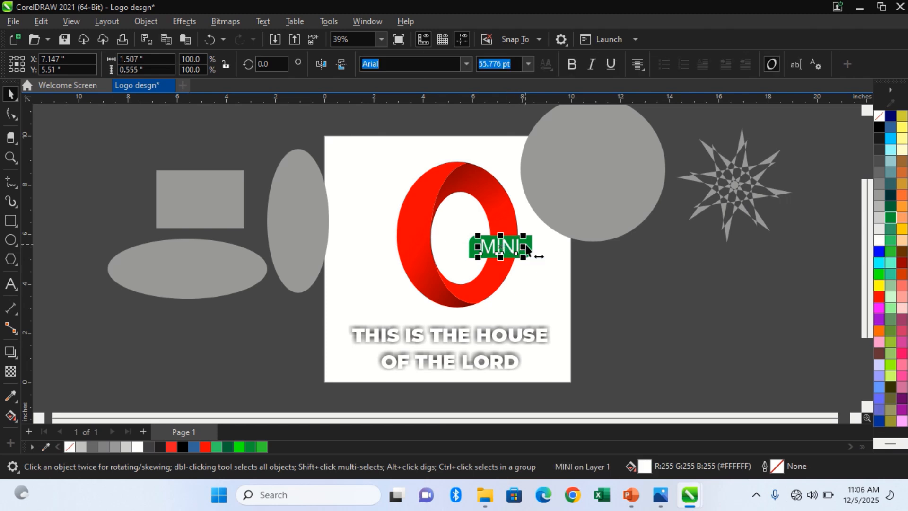
{"action": "left_click", "coordinate": [529, 243], "text": "shift"}
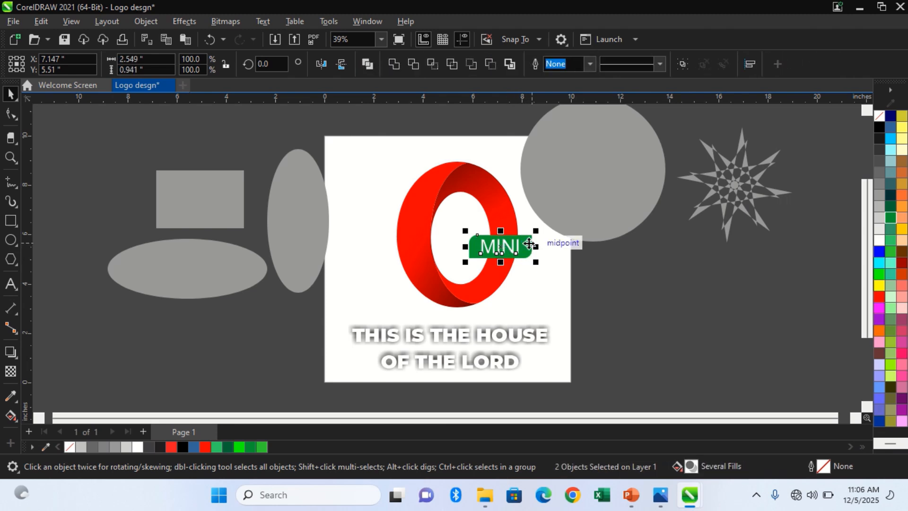
{"action": "left_click", "coordinate": [553, 247]}
{"action": "left_click", "coordinate": [519, 246]}
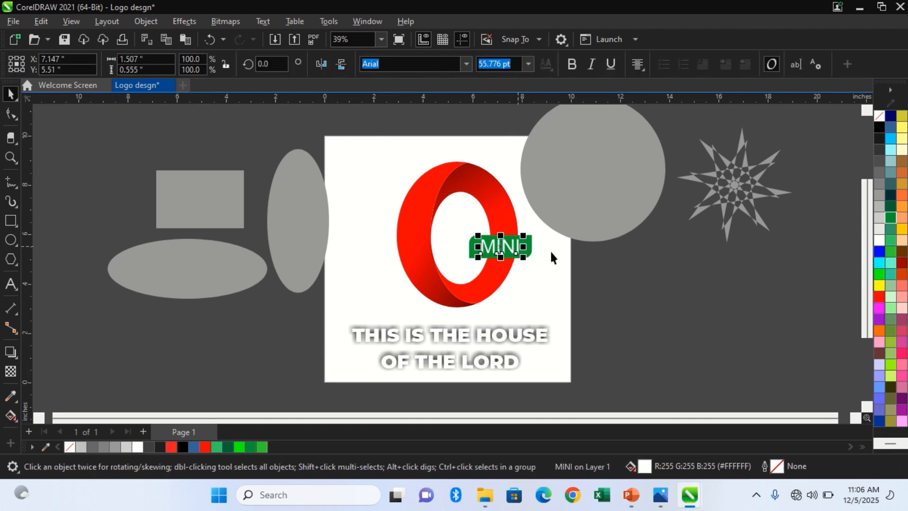
{"action": "left_click", "coordinate": [592, 266]}
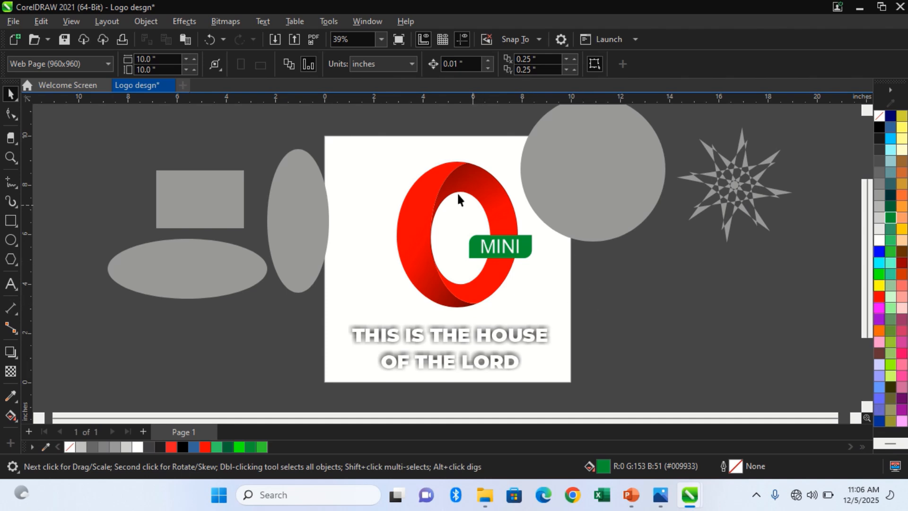
Group the ring pieces, green rectangle and MINI text, and move the group from Page 1 to a new second page.
{"action": "left_click_drag", "start_coordinate": [384, 125], "coordinate": [546, 320]}
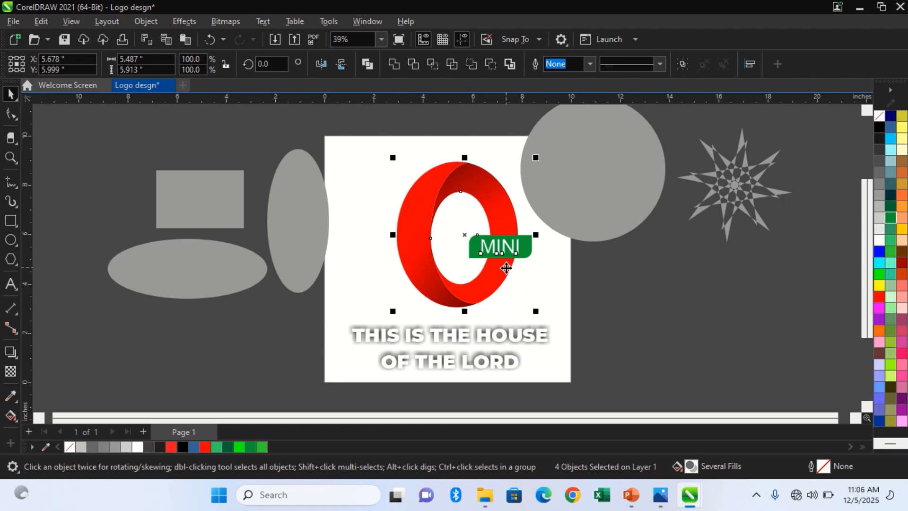
{"action": "key", "text": "ctrl+g"}
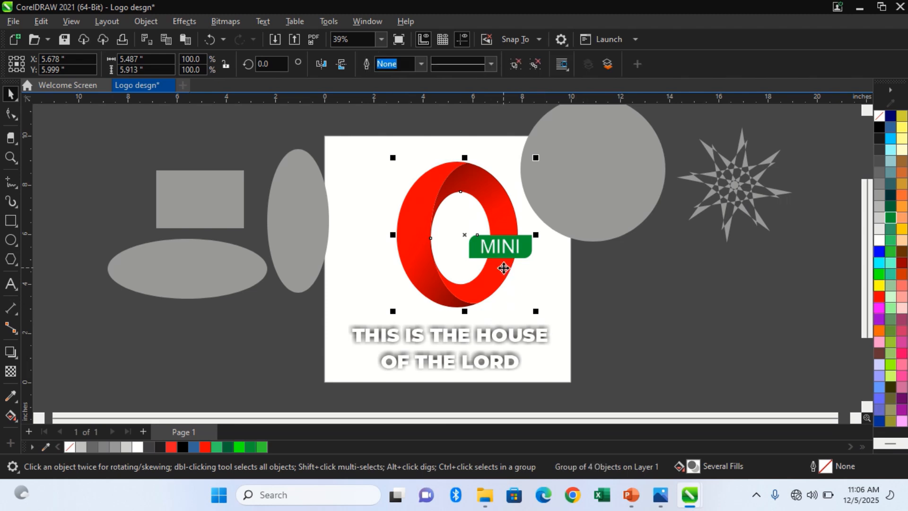
{"action": "key", "text": "Delete"}
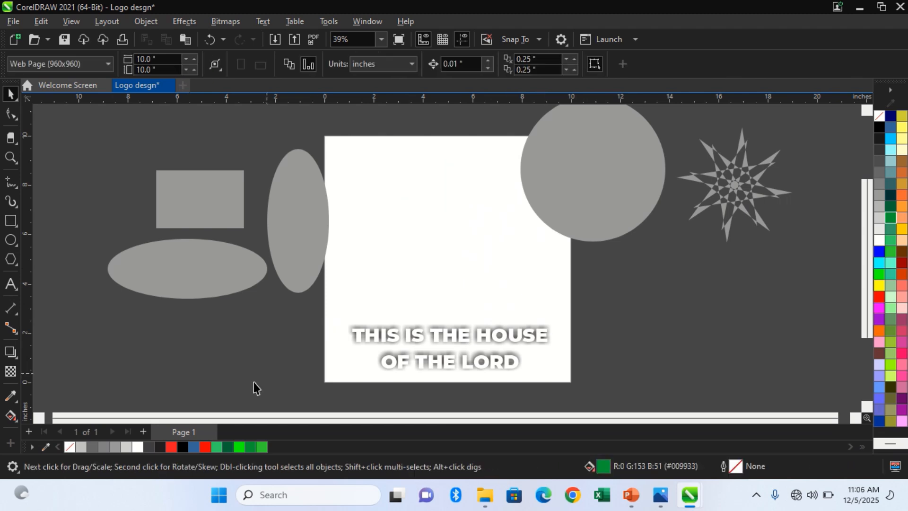
{"action": "left_click", "coordinate": [144, 431]}
{"action": "key", "text": "ctrl+v"}
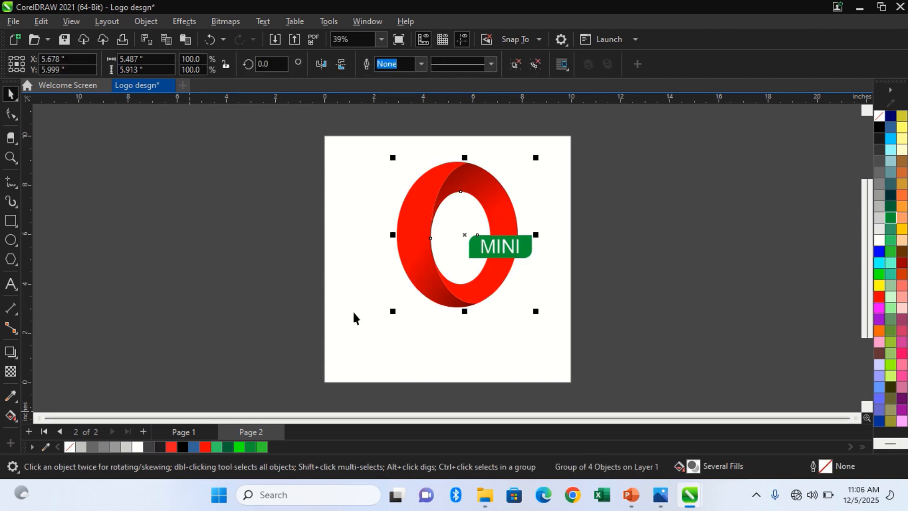
Centre the grouped logo on Page 2 and close the Find and Replace docker.
{"action": "key", "text": "ctrl+f"}
{"action": "key", "text": "p"}
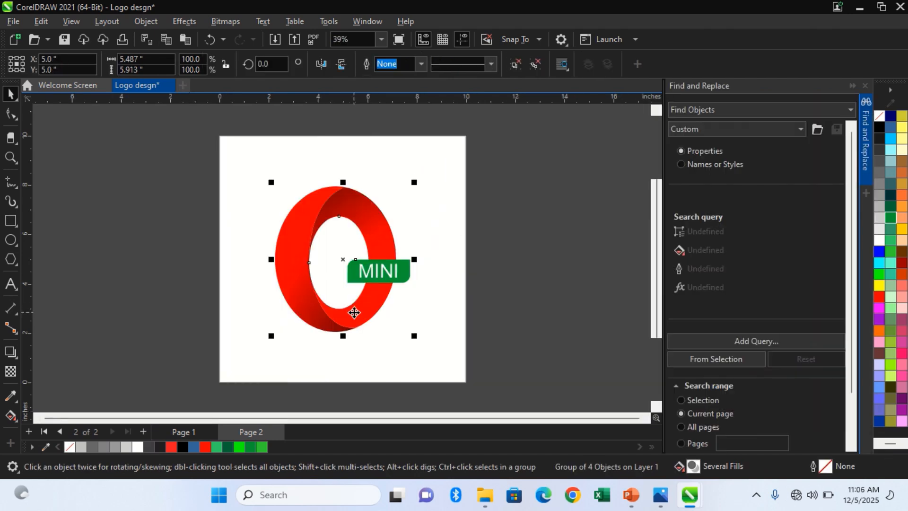
{"action": "left_click", "coordinate": [532, 315]}
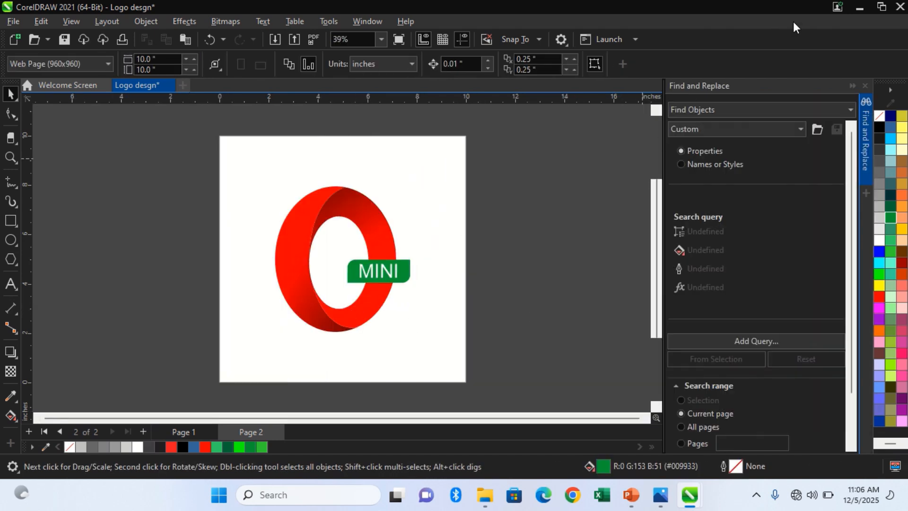
{"action": "left_click", "coordinate": [865, 85]}
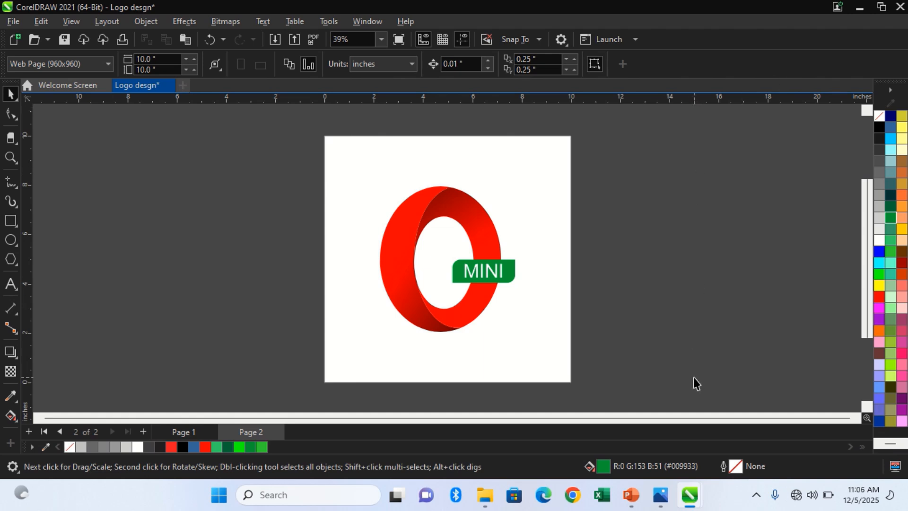
{"action": "mouse_move", "coordinate": [706, 499]}
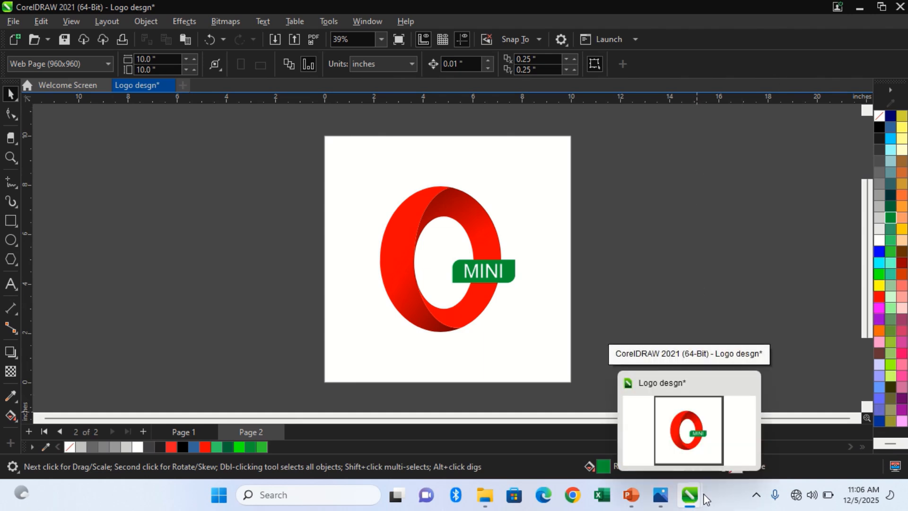